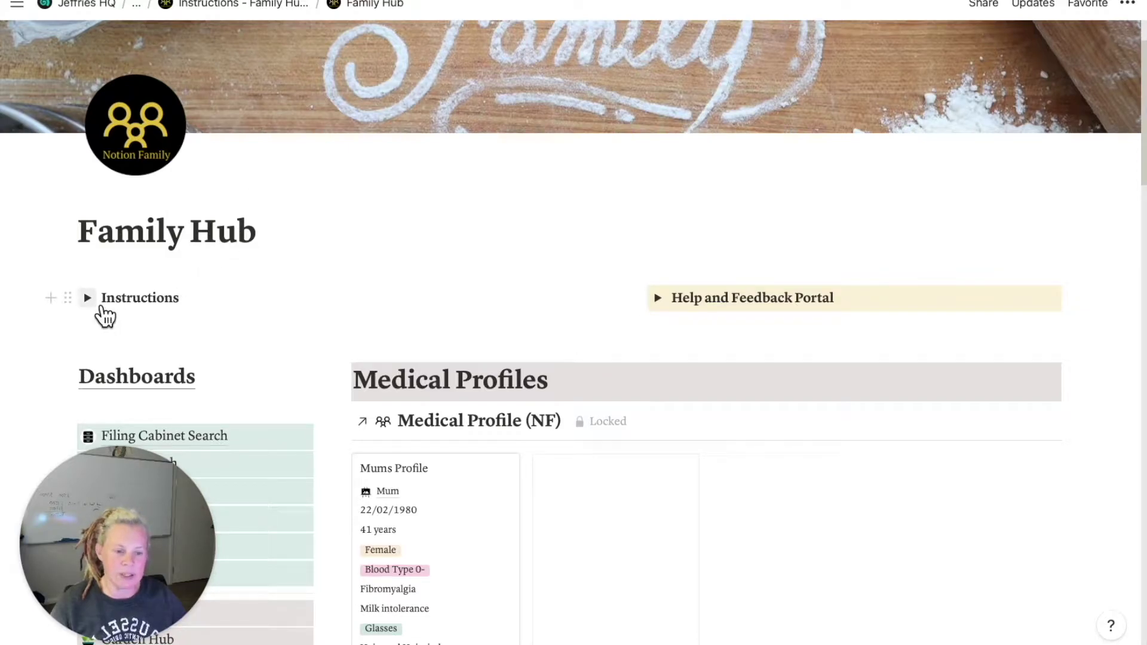
# Step: Expand the Family Hub Instructions toggle, scroll through its three guides, then collapse it
pyautogui.click(88, 299)
pyautogui.scroll(-1, 106, 315)
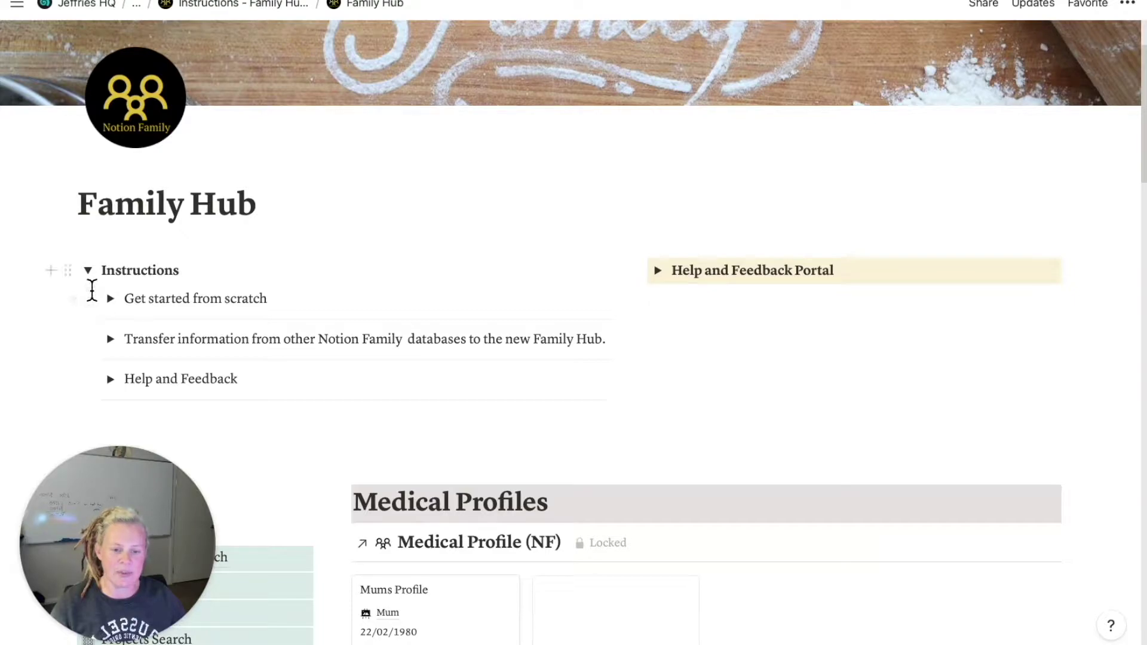
pyautogui.scroll(-1, 92, 290)
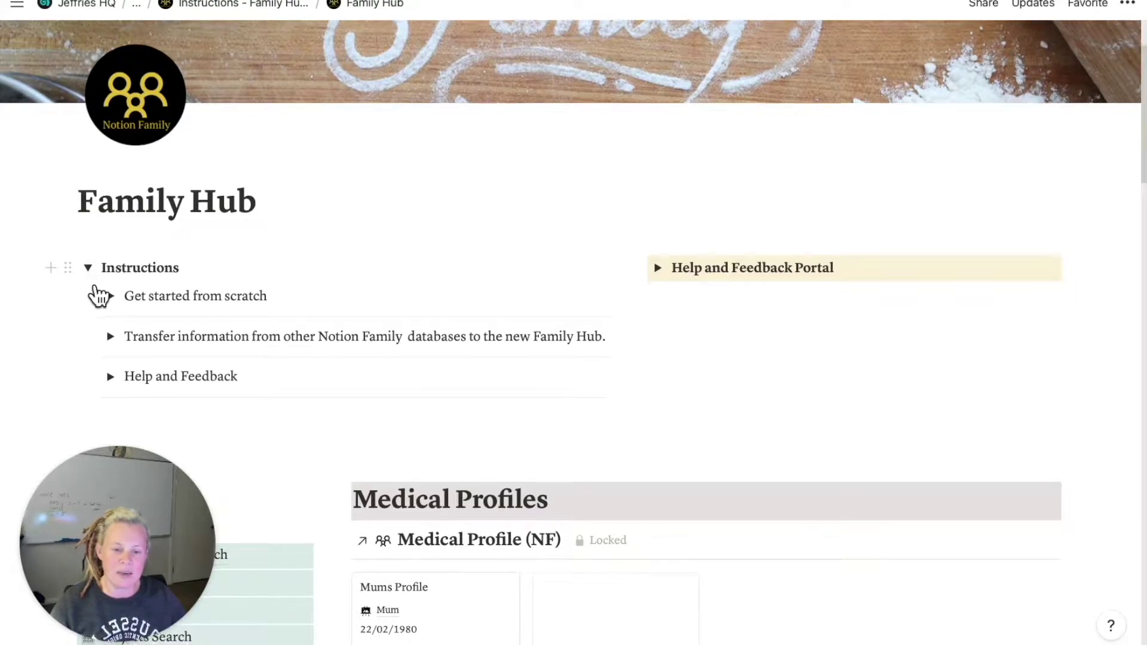
pyautogui.scroll(-1, 89, 285)
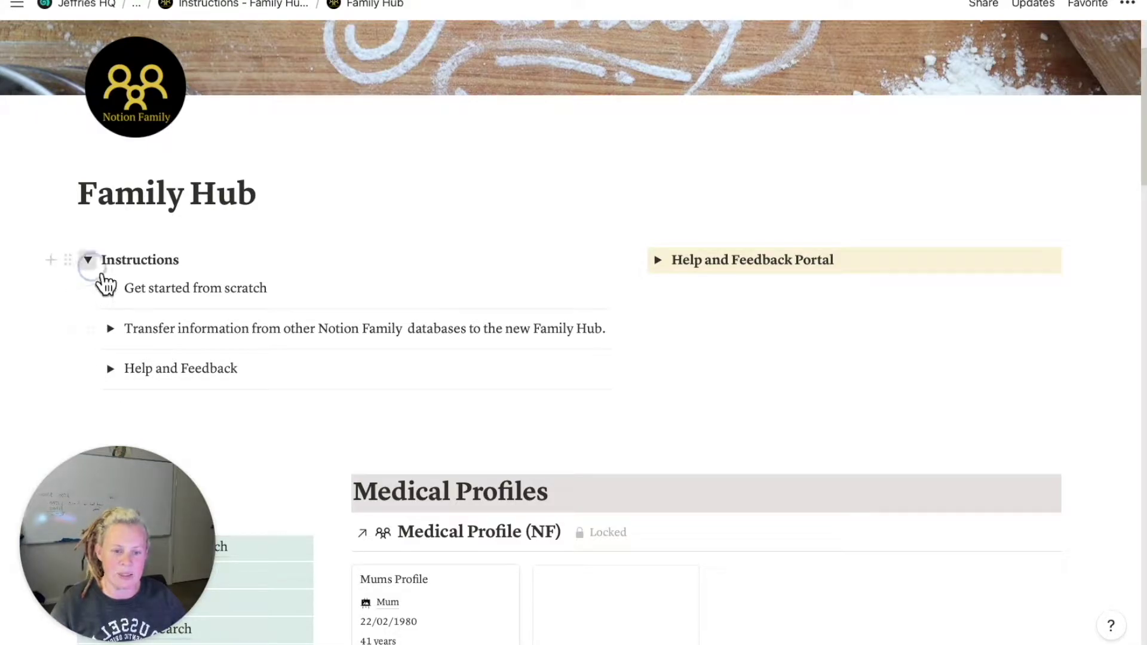
pyautogui.click(87, 260)
# Step: Expand the Help and Feedback Portal, review its feedback and data-transfer links, then collapse it
pyautogui.click(659, 261)
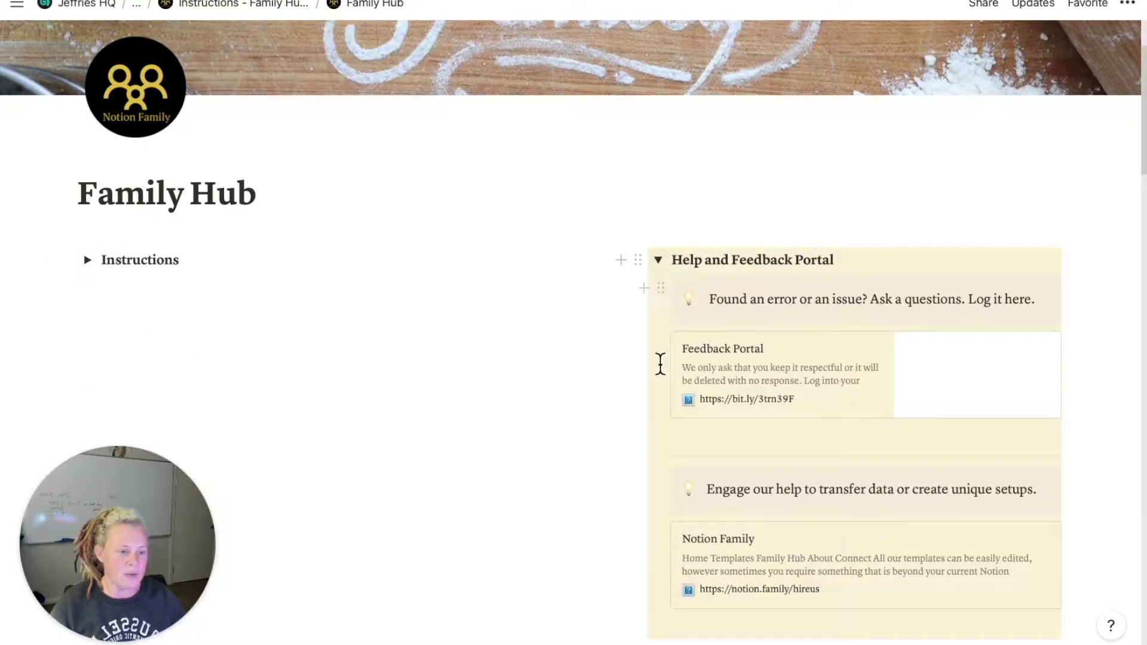
pyautogui.scroll(-1, 661, 365)
pyautogui.scroll(-2, 655, 418)
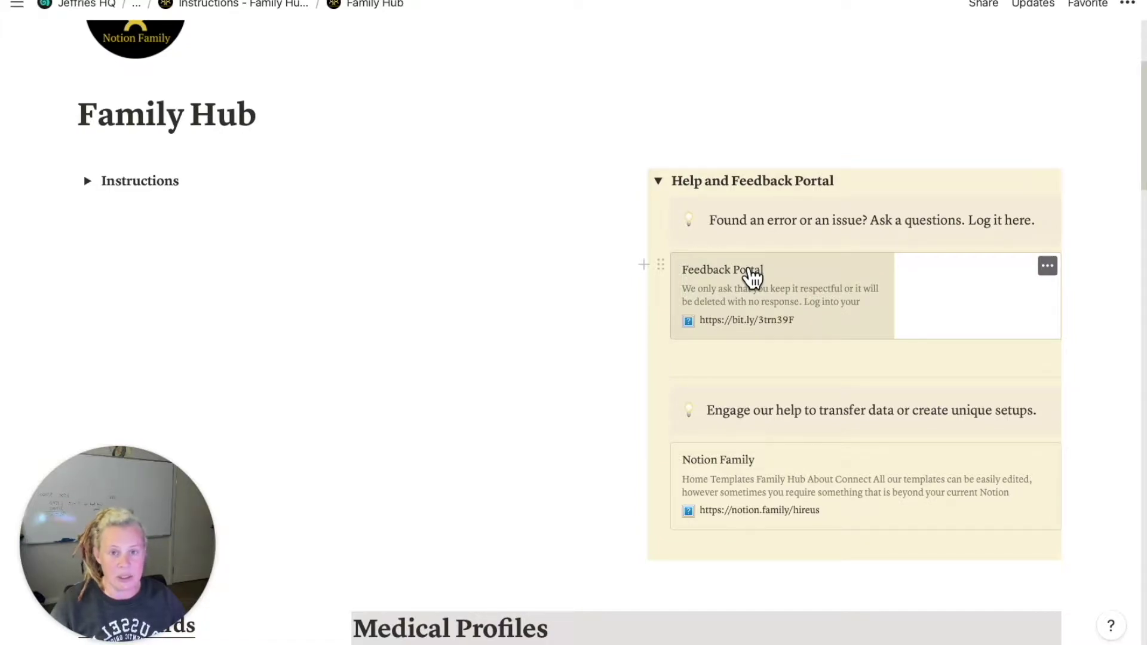
pyautogui.scroll(-1, 752, 276)
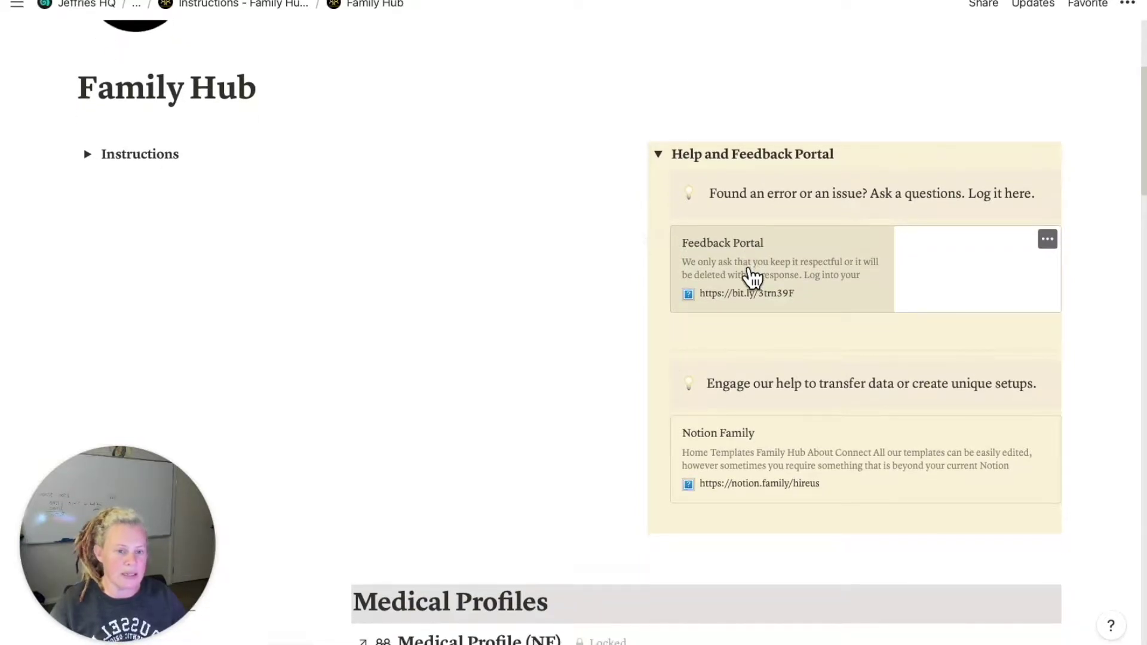
pyautogui.scroll(-1, 751, 276)
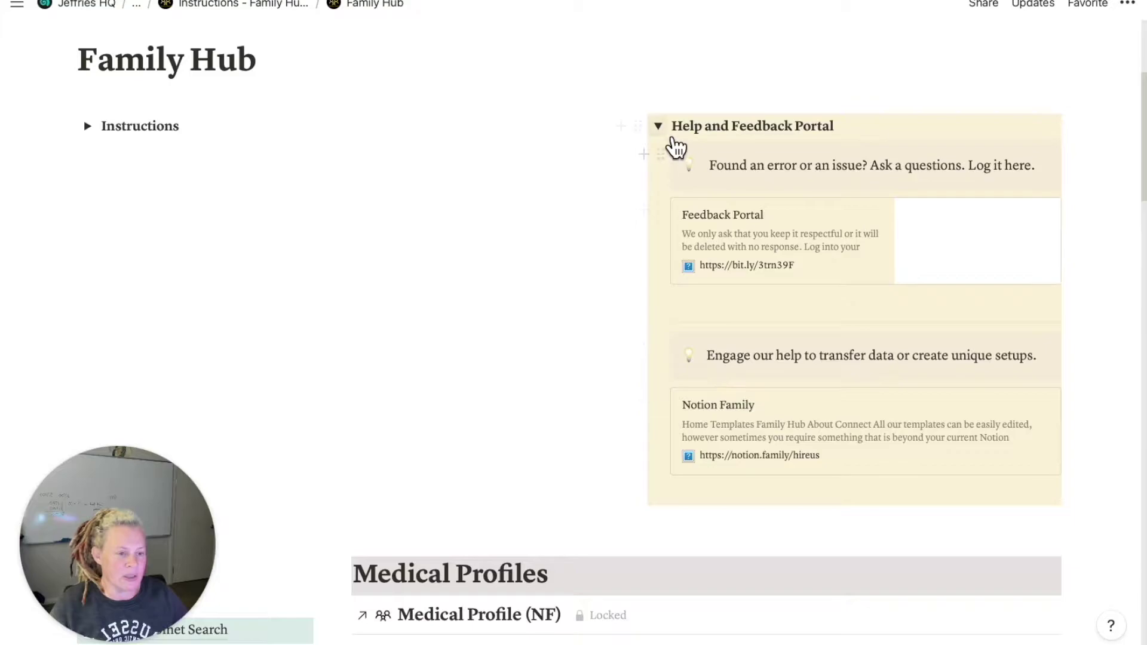
pyautogui.click(669, 131)
pyautogui.scroll(5, 482, 205)
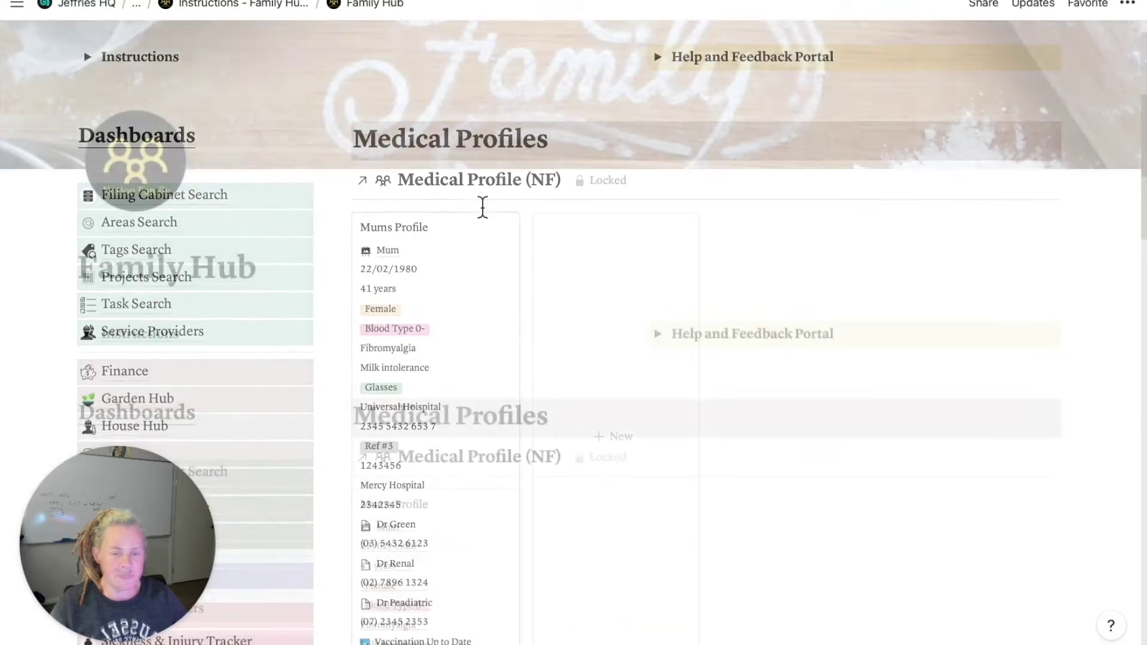
pyautogui.moveTo(1139, 55); pyautogui.dragTo(1142, 183)
pyautogui.scroll(-1, 574, 335)
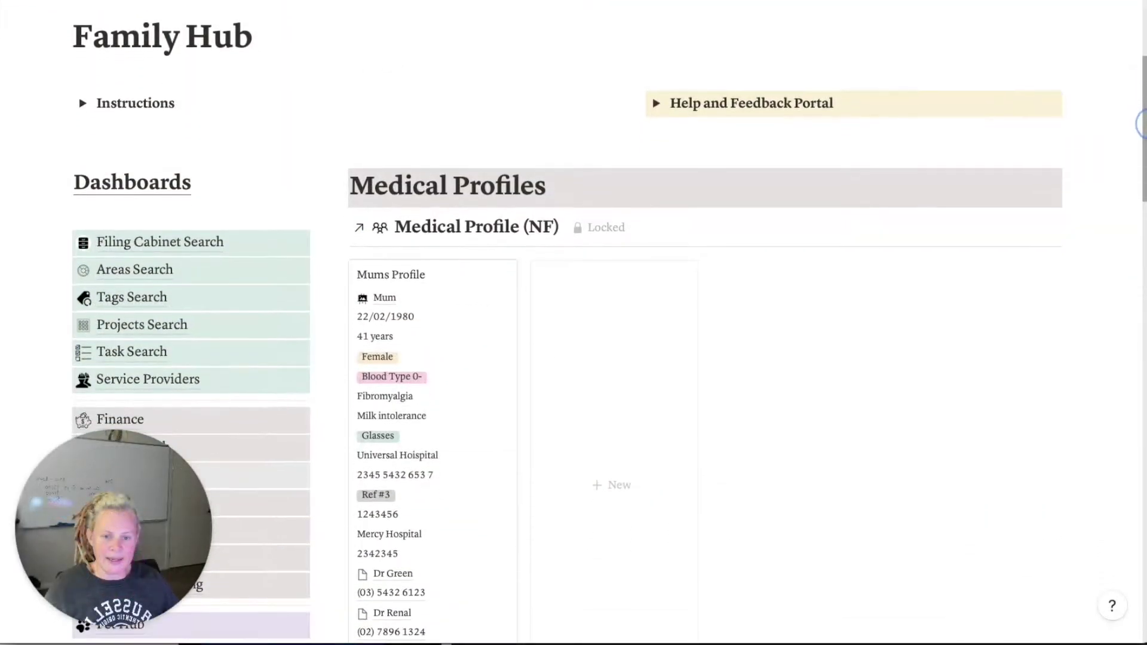
pyautogui.scroll(-1, 573, 335)
pyautogui.scroll(-1, 574, 335)
pyautogui.scroll(-1, 573, 332)
pyautogui.scroll(-1, 573, 333)
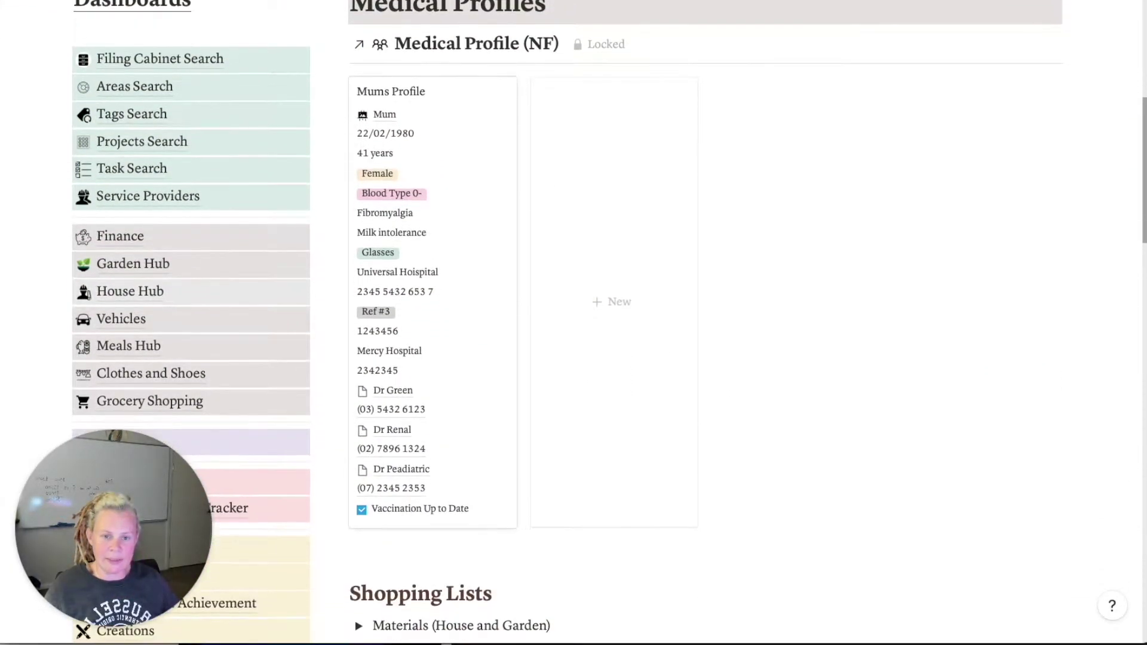
pyautogui.scroll(-1, 574, 332)
pyautogui.scroll(-1, 573, 332)
pyautogui.scroll(-1, 574, 335)
pyautogui.scroll(-1, 573, 334)
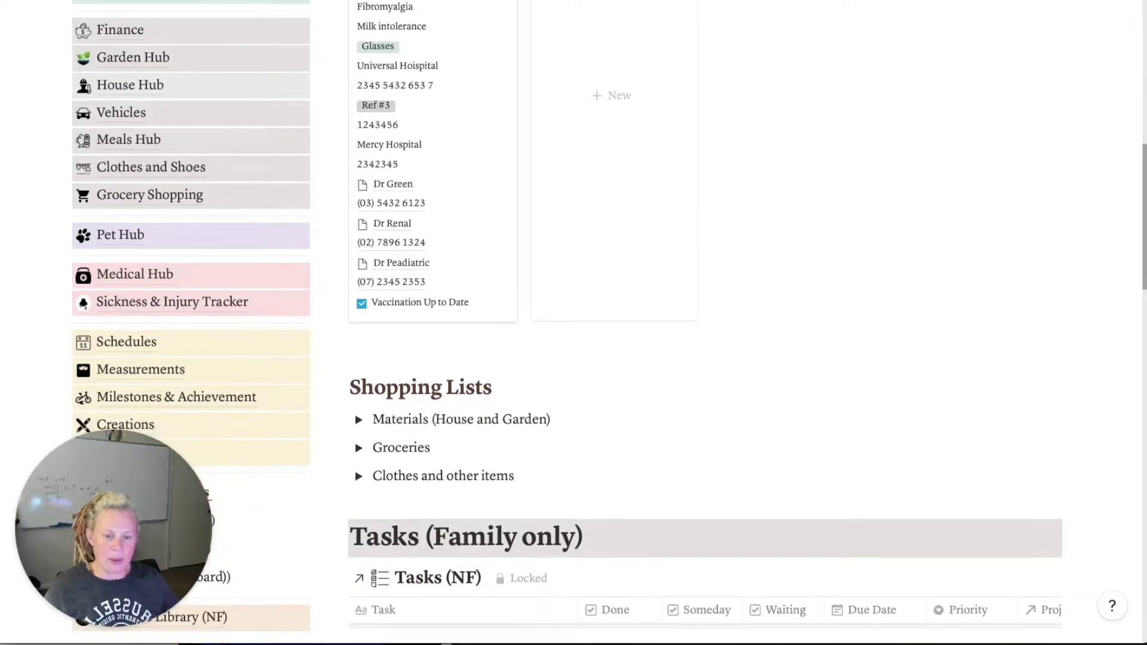
pyautogui.scroll(-1, 574, 334)
pyautogui.scroll(-1, 574, 334)
pyautogui.scroll(-1, 573, 334)
pyautogui.scroll(-1, 573, 335)
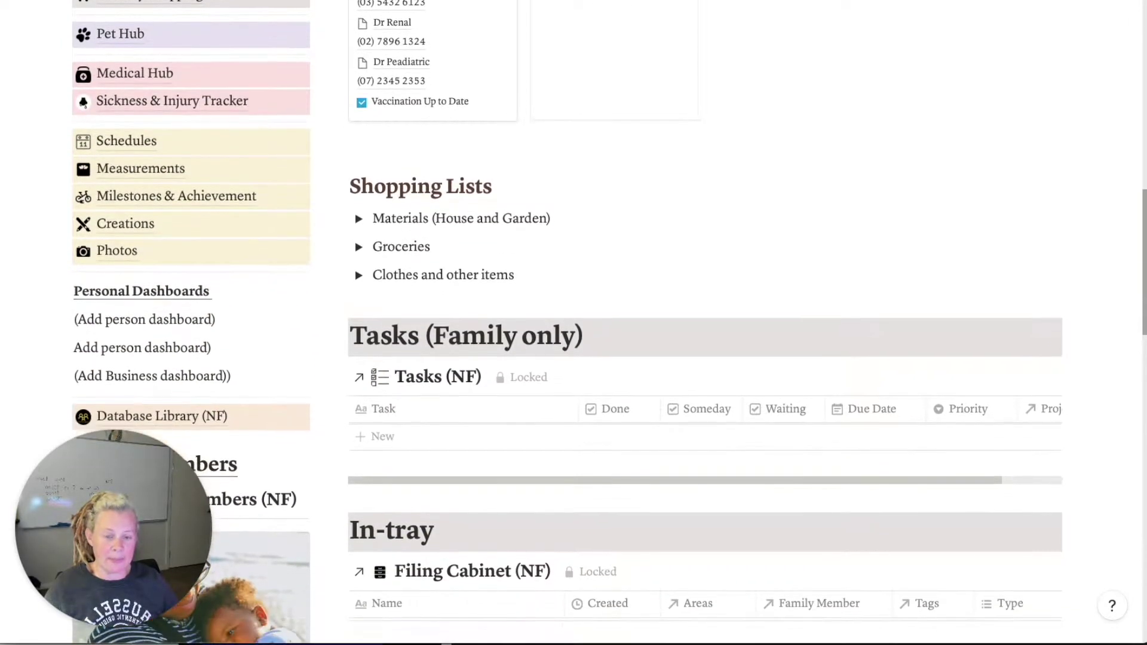
pyautogui.scroll(-1, 574, 334)
pyautogui.scroll(-1, 574, 335)
pyautogui.scroll(-1, 574, 333)
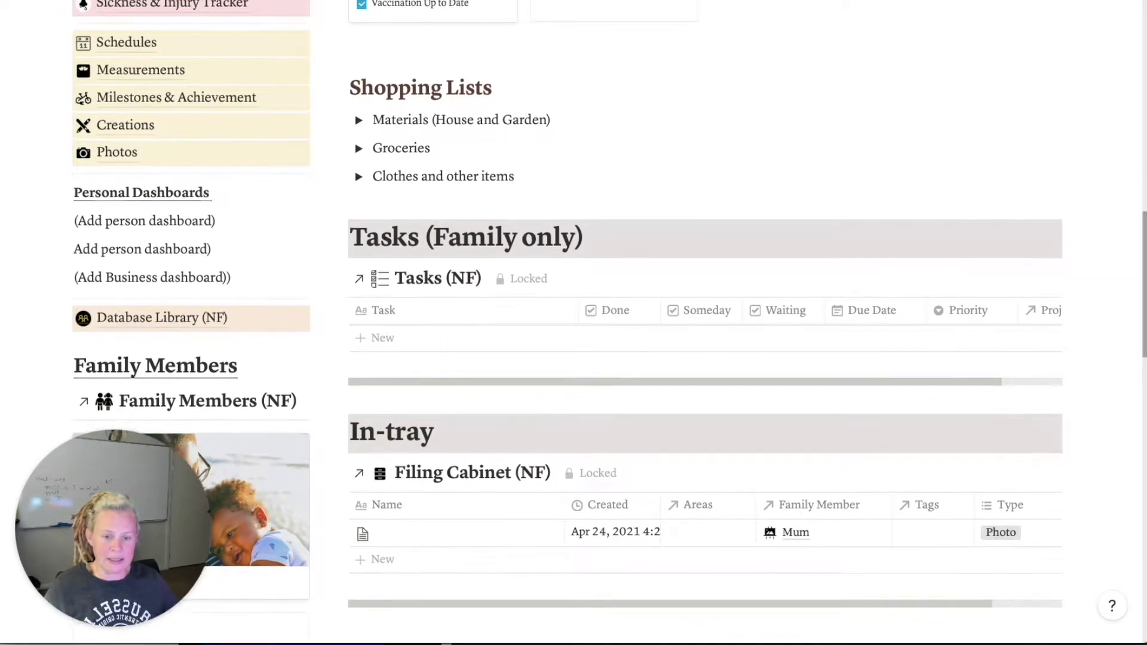
pyautogui.scroll(-1, 574, 332)
pyautogui.scroll(-1, 574, 332)
pyautogui.scroll(-1, 574, 332)
pyautogui.scroll(-1, 573, 335)
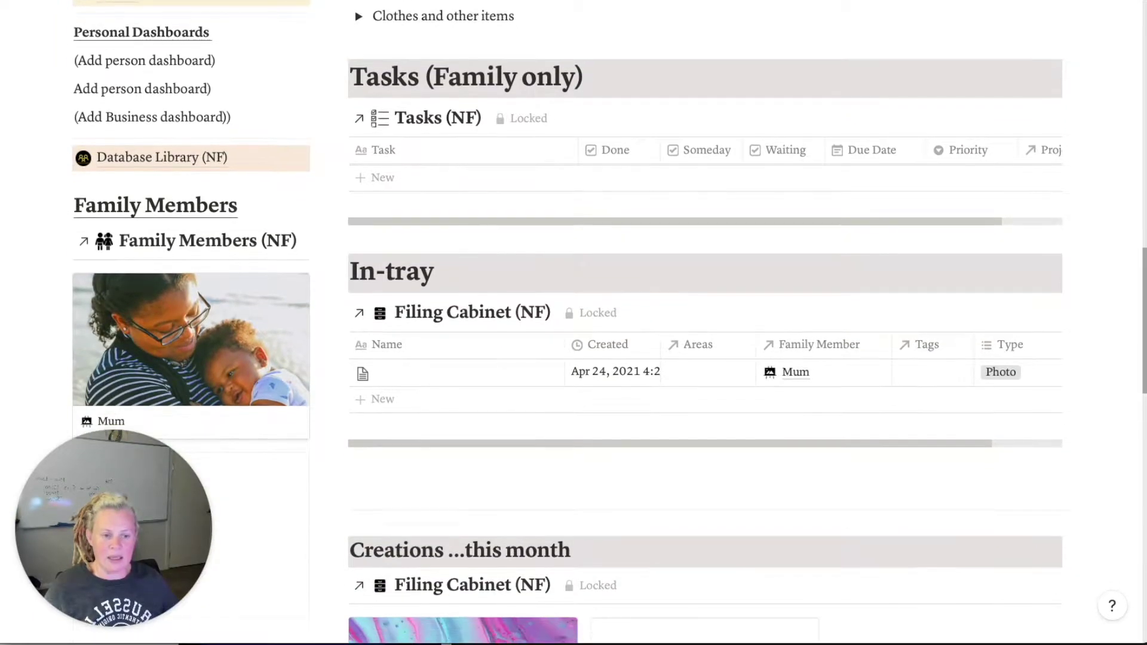
pyautogui.scroll(-1, 573, 335)
pyautogui.scroll(-1, 573, 334)
pyautogui.scroll(-1, 574, 334)
pyautogui.scroll(-1, 573, 335)
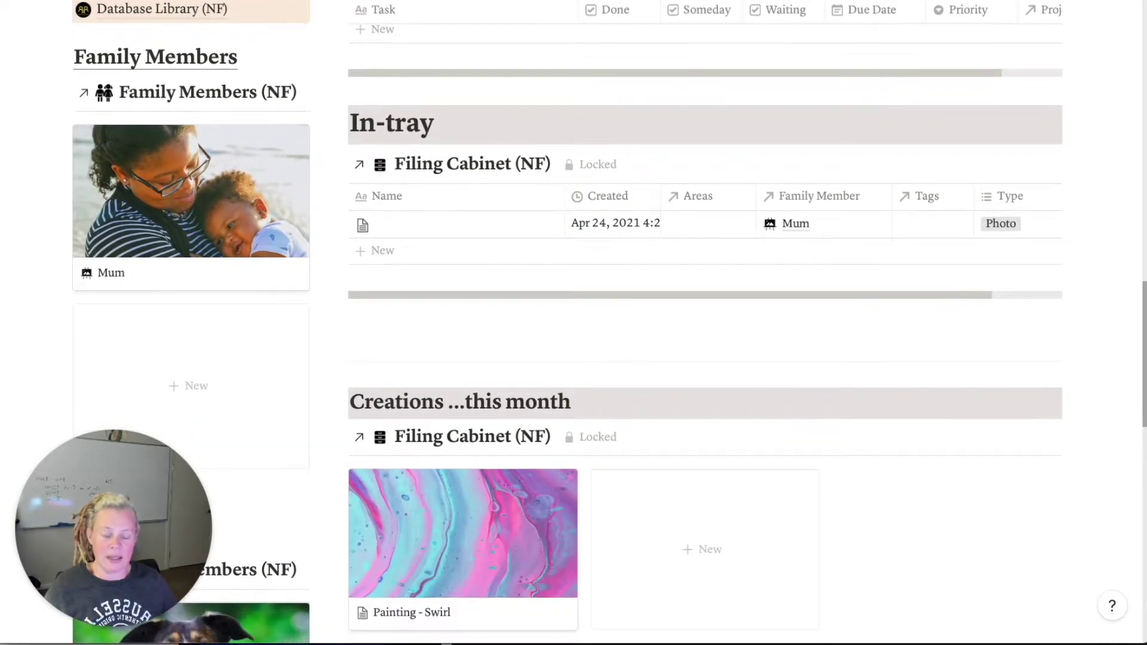
pyautogui.scroll(-1, 574, 334)
pyautogui.scroll(-1, 574, 334)
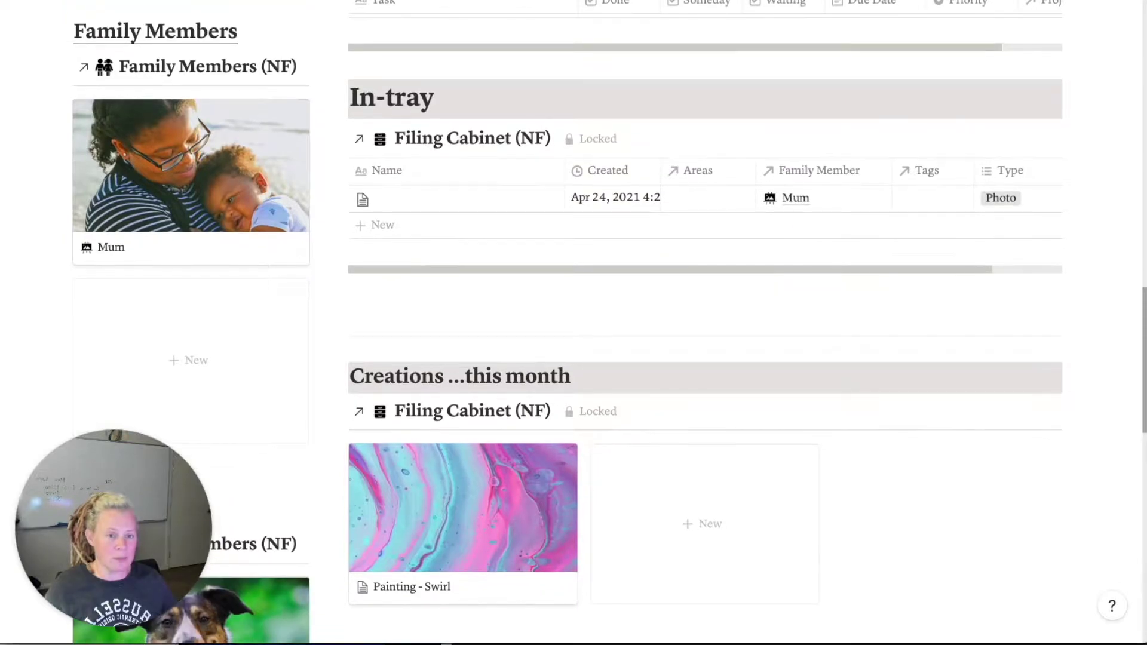
pyautogui.scroll(-1, 573, 334)
pyautogui.scroll(-1, 574, 335)
pyautogui.scroll(-1, 574, 335)
pyautogui.scroll(-1, 573, 335)
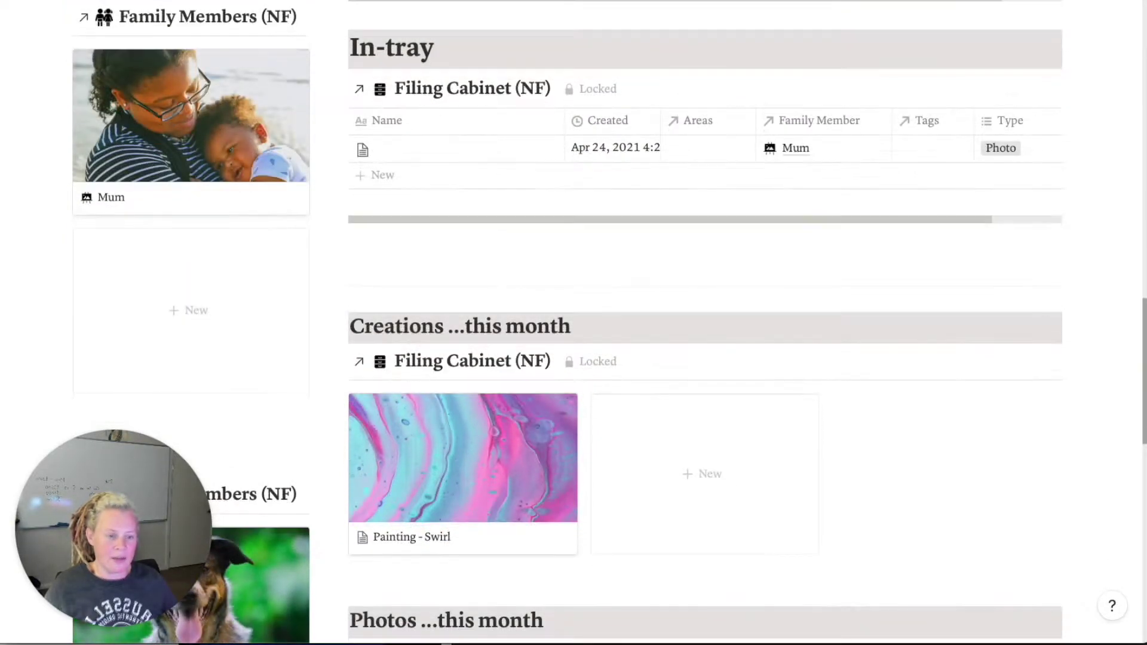
pyautogui.moveTo(1139, 314); pyautogui.dragTo(1140, 403)
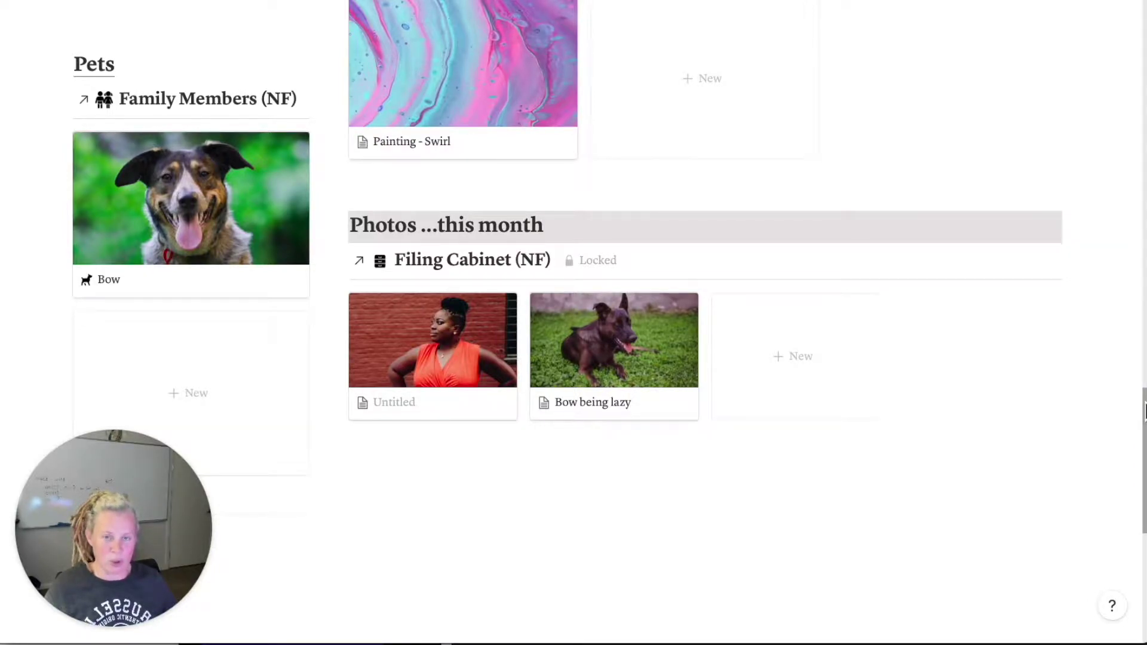
pyautogui.moveTo(1144, 412); pyautogui.dragTo(1139, 320)
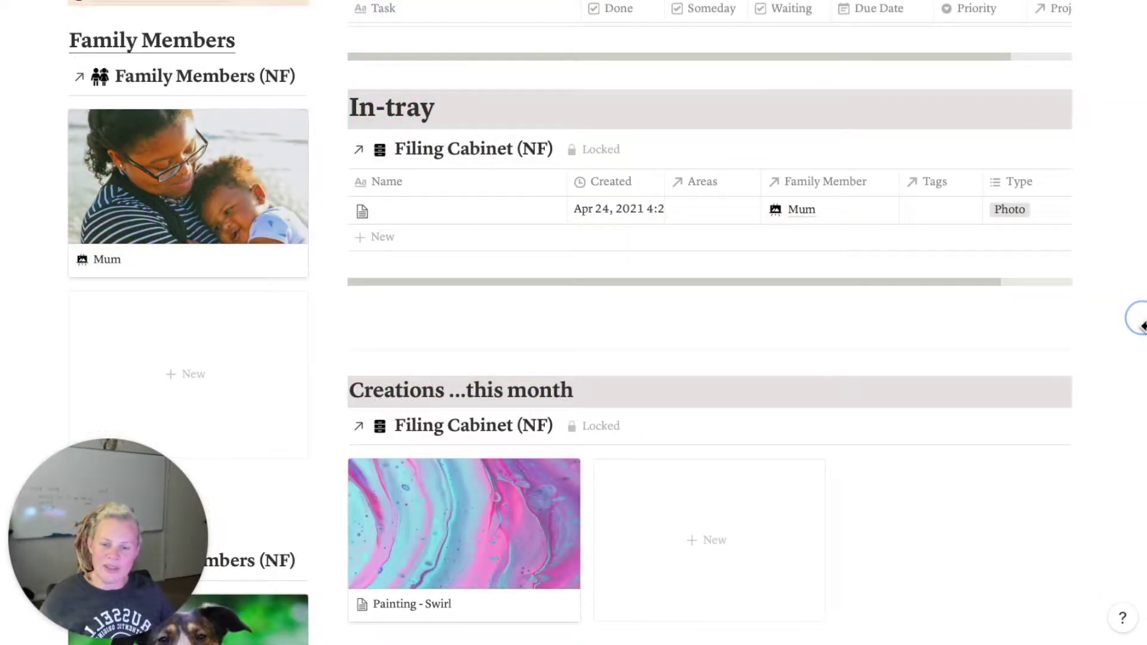
pyautogui.moveTo(1140, 323); pyautogui.dragTo(1141, 333)
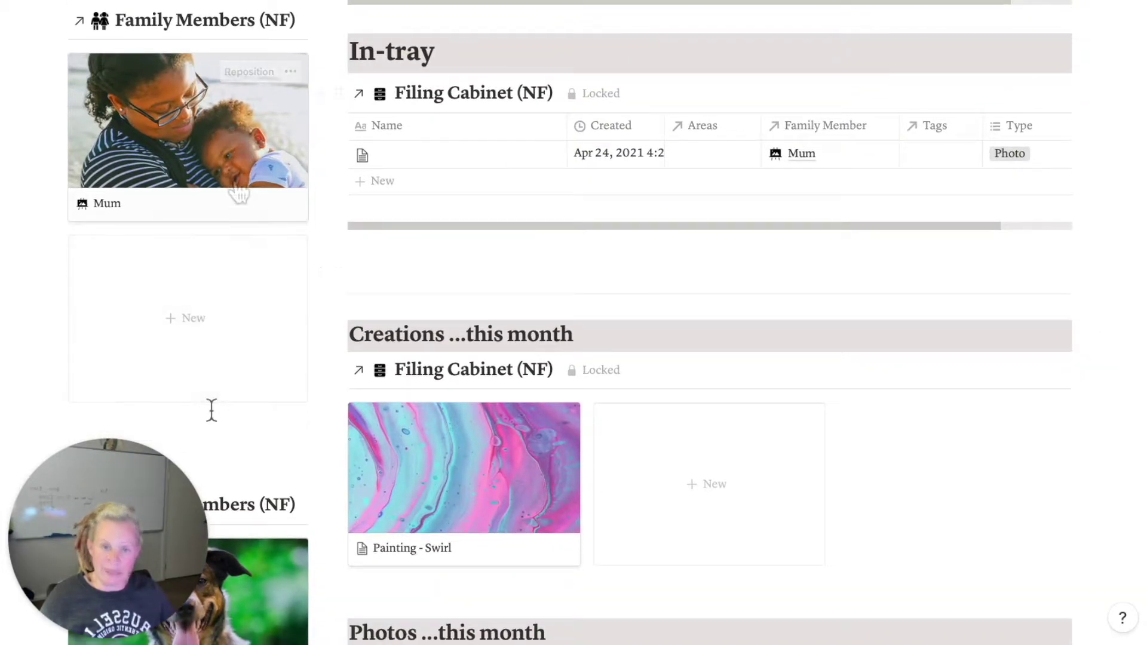
pyautogui.moveTo(1142, 317); pyautogui.dragTo(1143, 379)
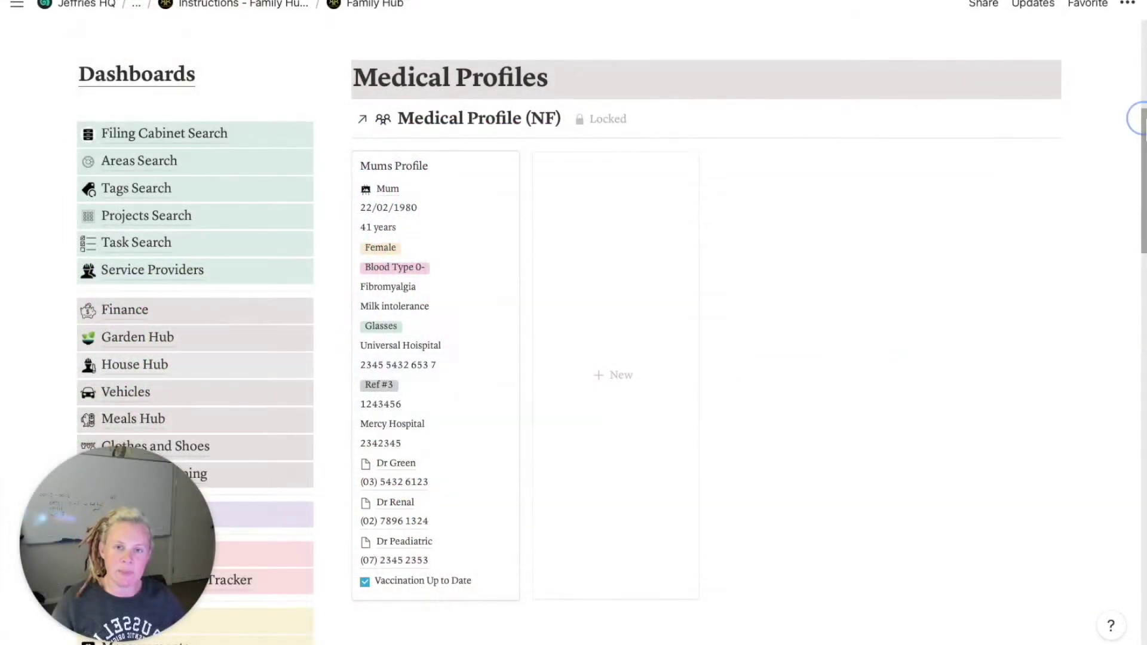
pyautogui.moveTo(1137, 118); pyautogui.dragTo(1137, 126)
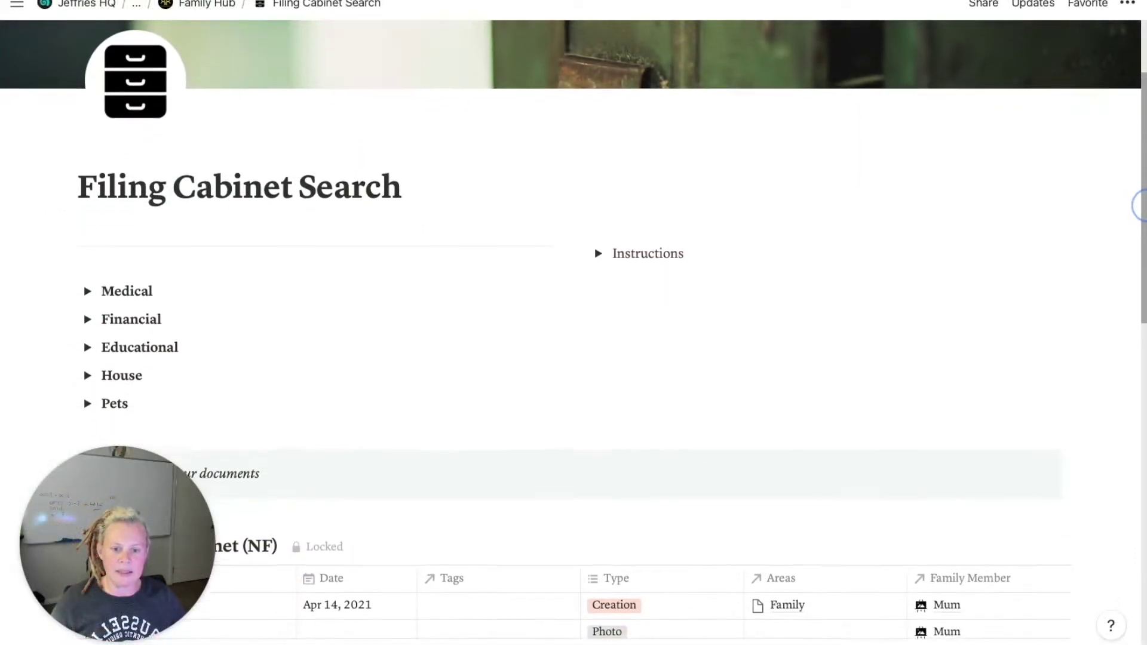
pyautogui.moveTo(1138, 206); pyautogui.dragTo(1145, 291)
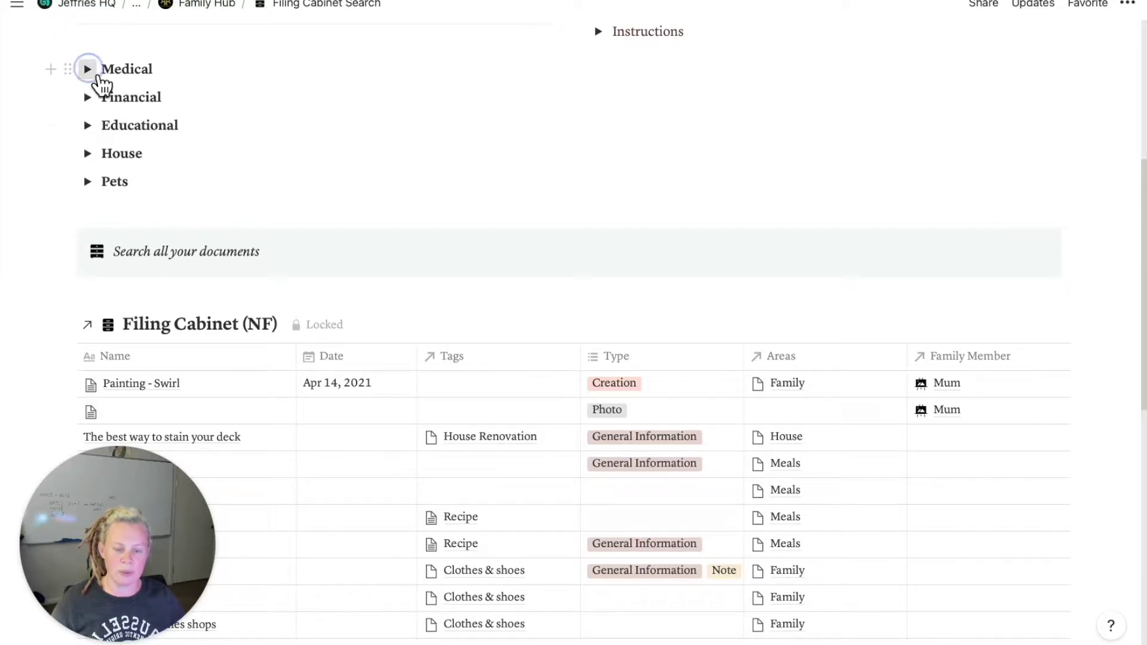
pyautogui.click(96, 75)
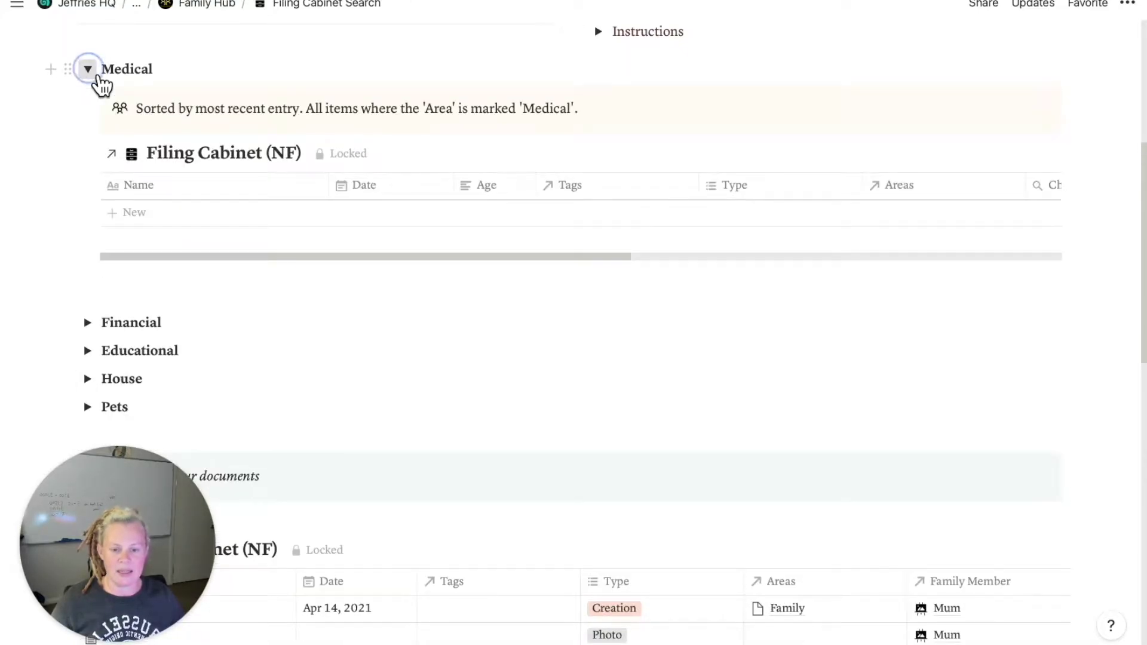
pyautogui.click(96, 78)
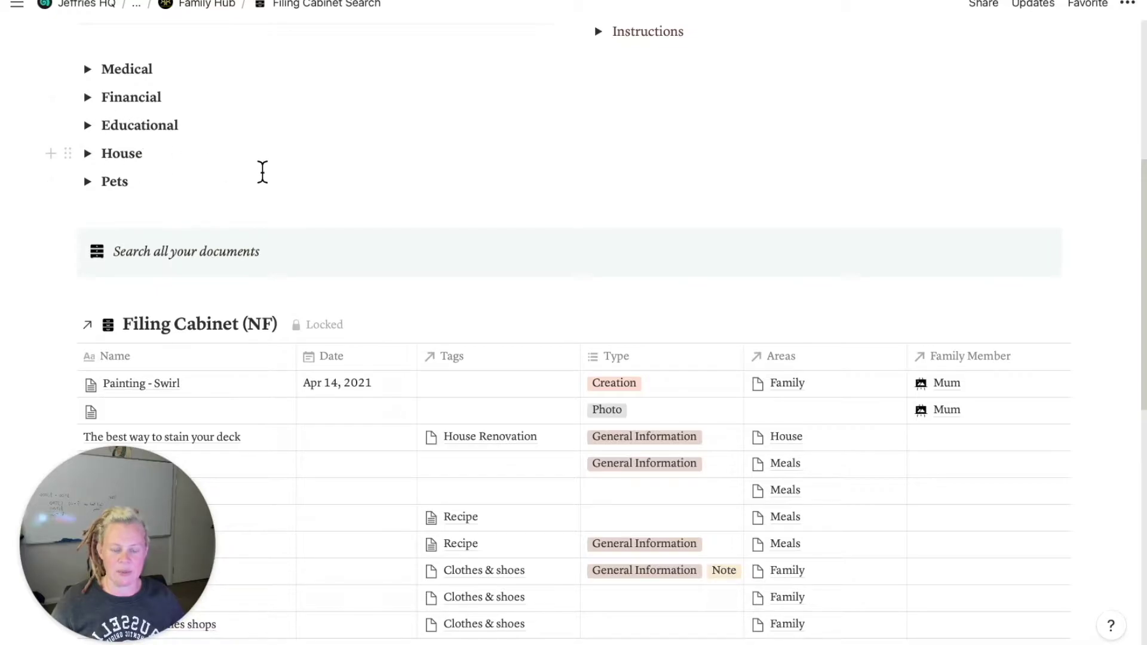
pyautogui.scroll(3, 264, 171)
pyautogui.scroll(1, 263, 171)
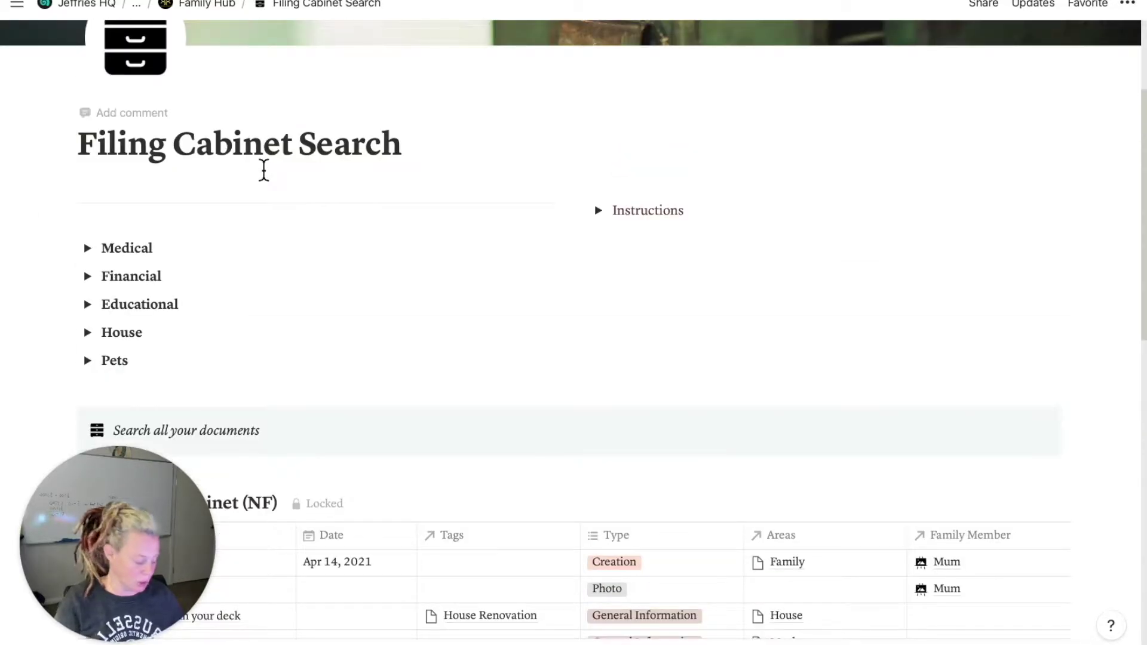
pyautogui.moveTo(819, 504)
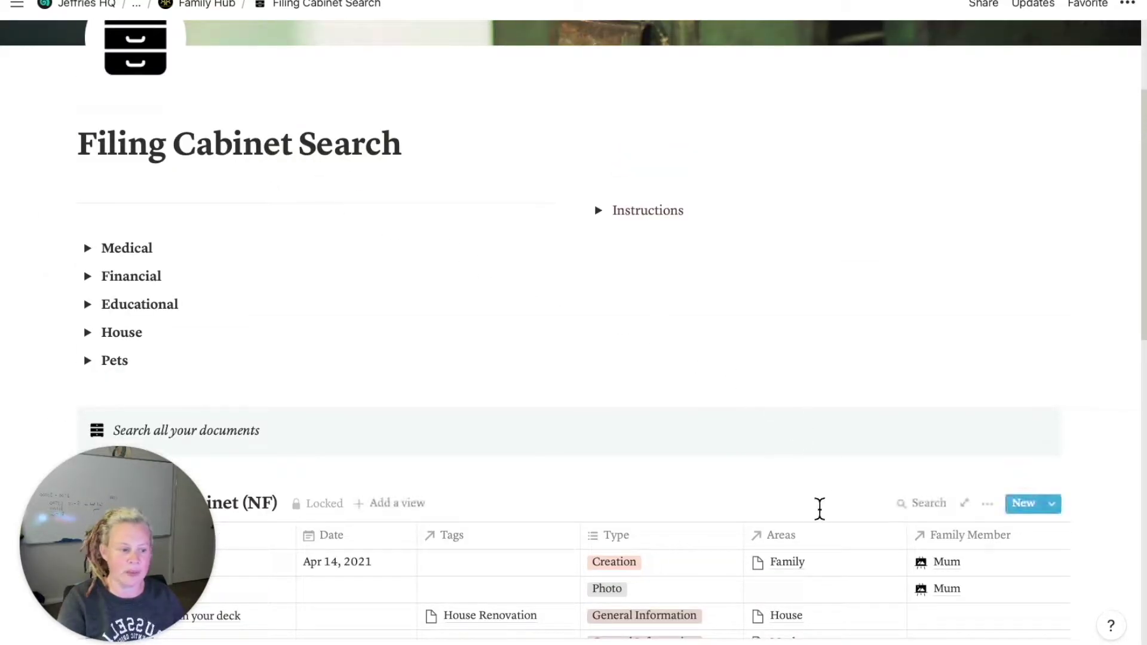
pyautogui.click(929, 507)
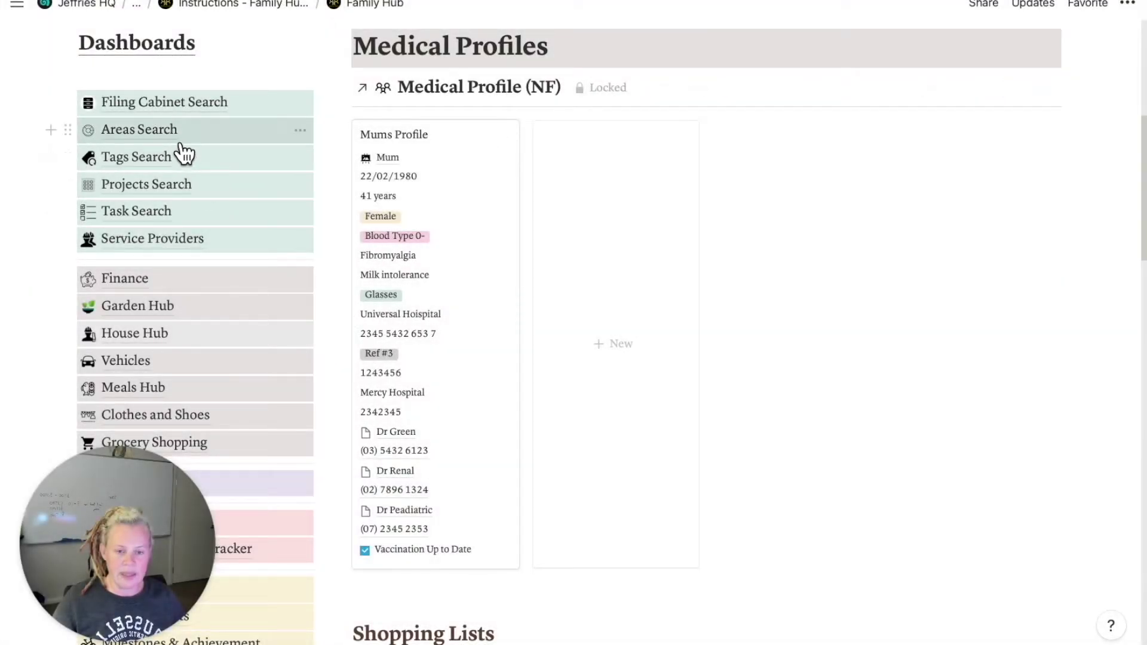
# Step: Browse the Areas Search list from Education to Vehicles, then move on to Tags Search
pyautogui.click(179, 143)
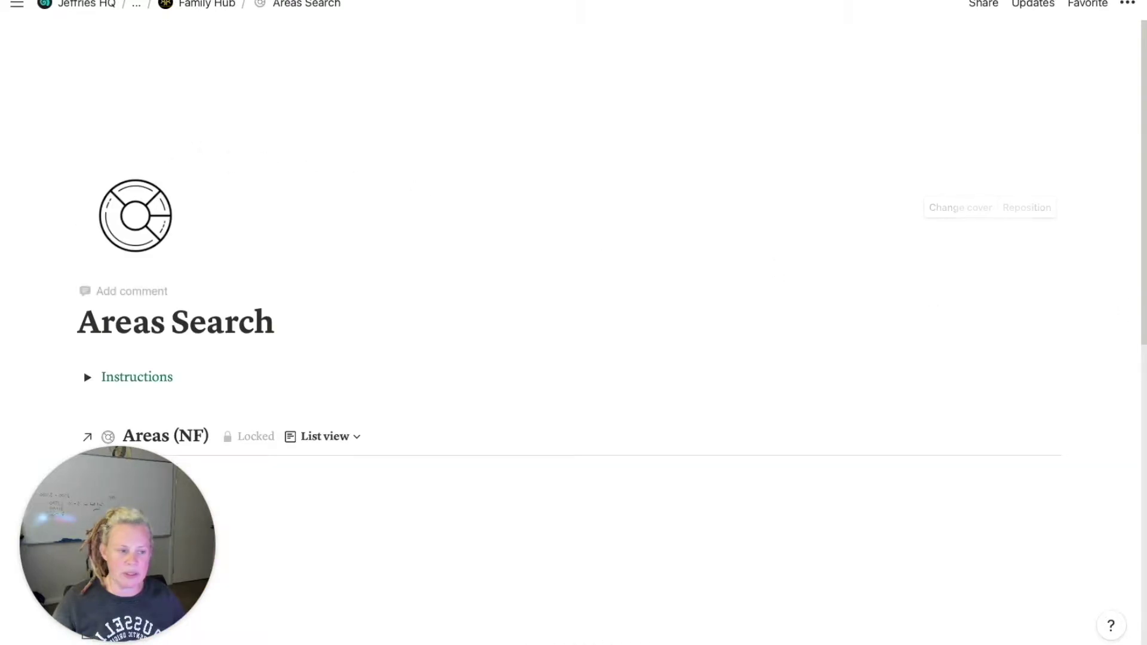
pyautogui.scroll(-3, 1138, 168)
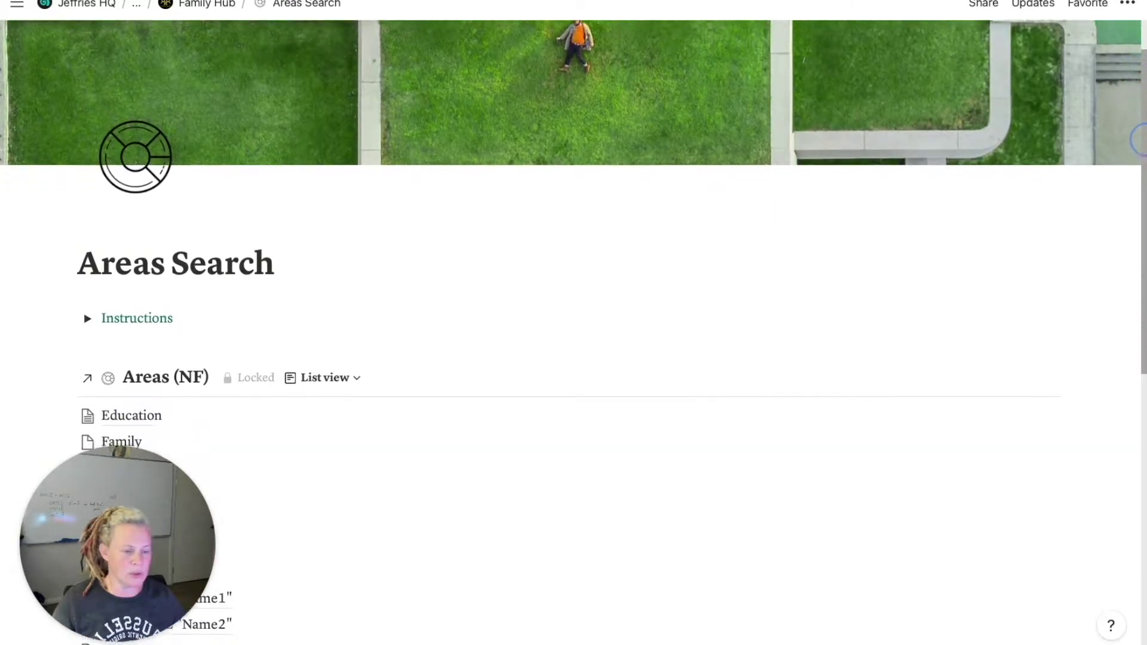
pyautogui.moveTo(1138, 167); pyautogui.dragTo(1139, 219)
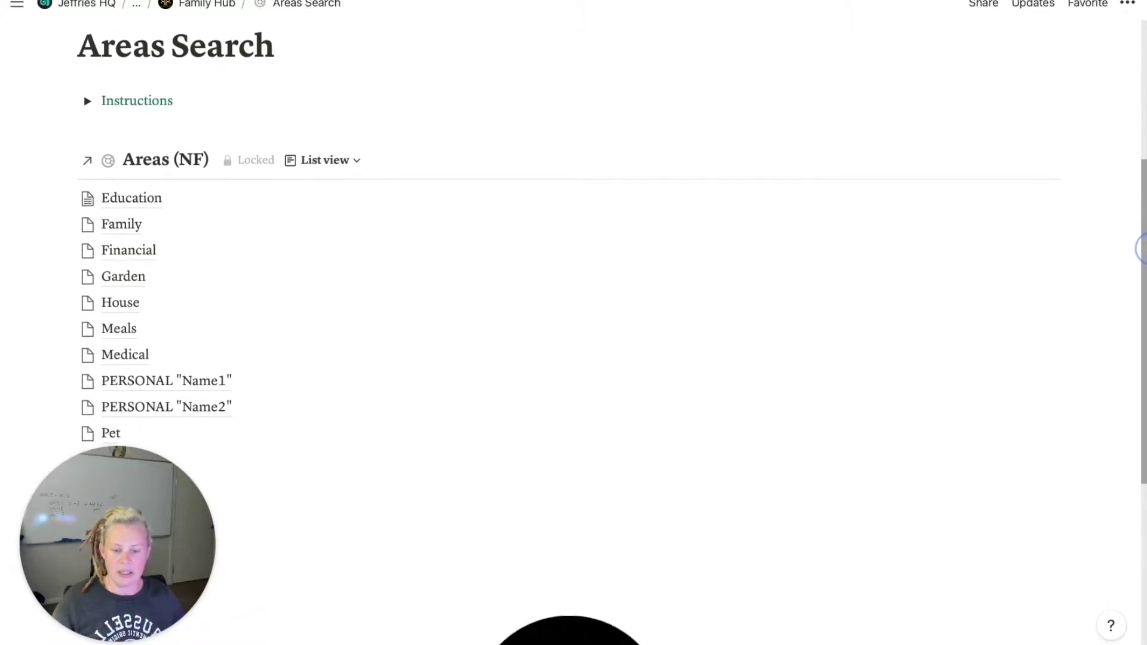
pyautogui.moveTo(1138, 219); pyautogui.dragTo(1143, 315)
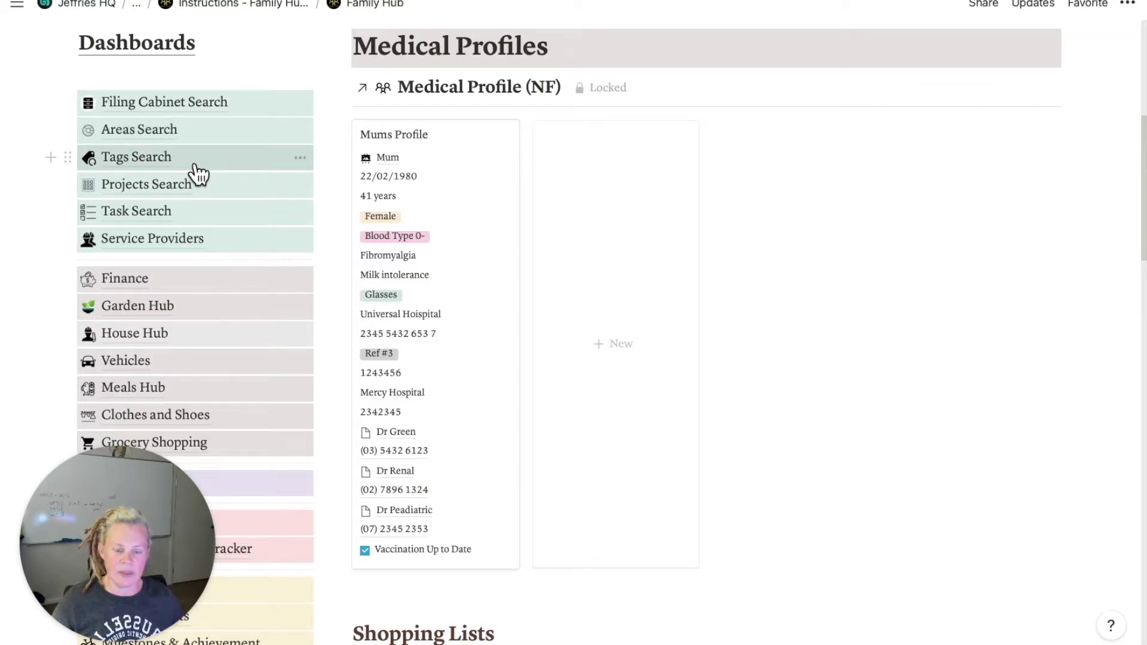
pyautogui.click(195, 166)
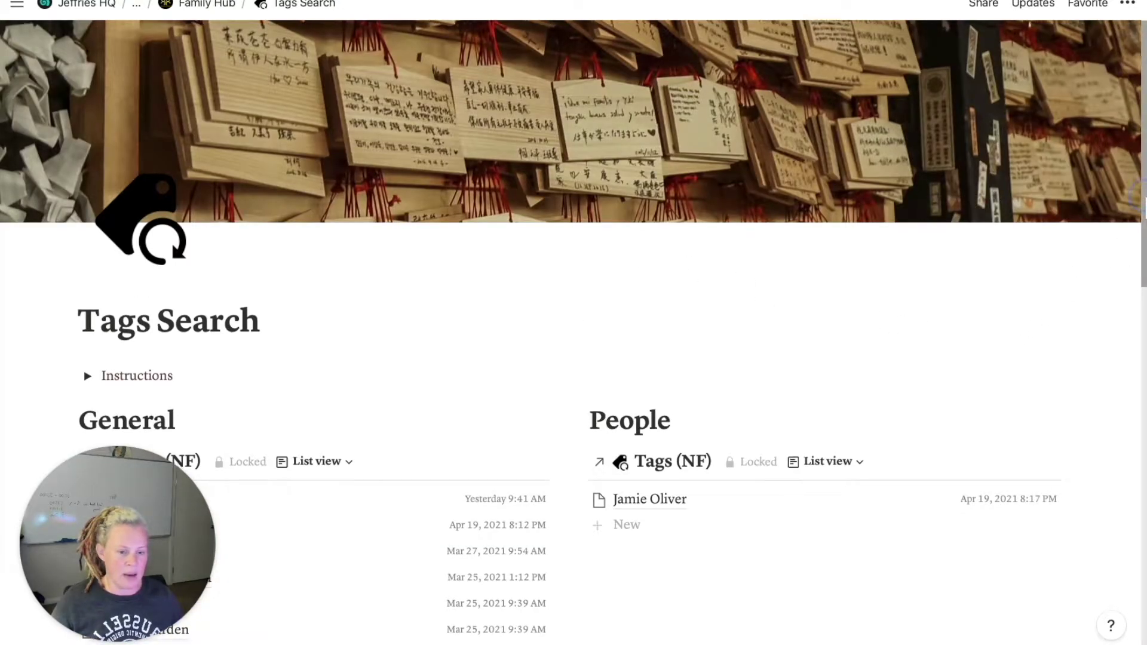
pyautogui.moveTo(1141, 227); pyautogui.dragTo(1140, 300)
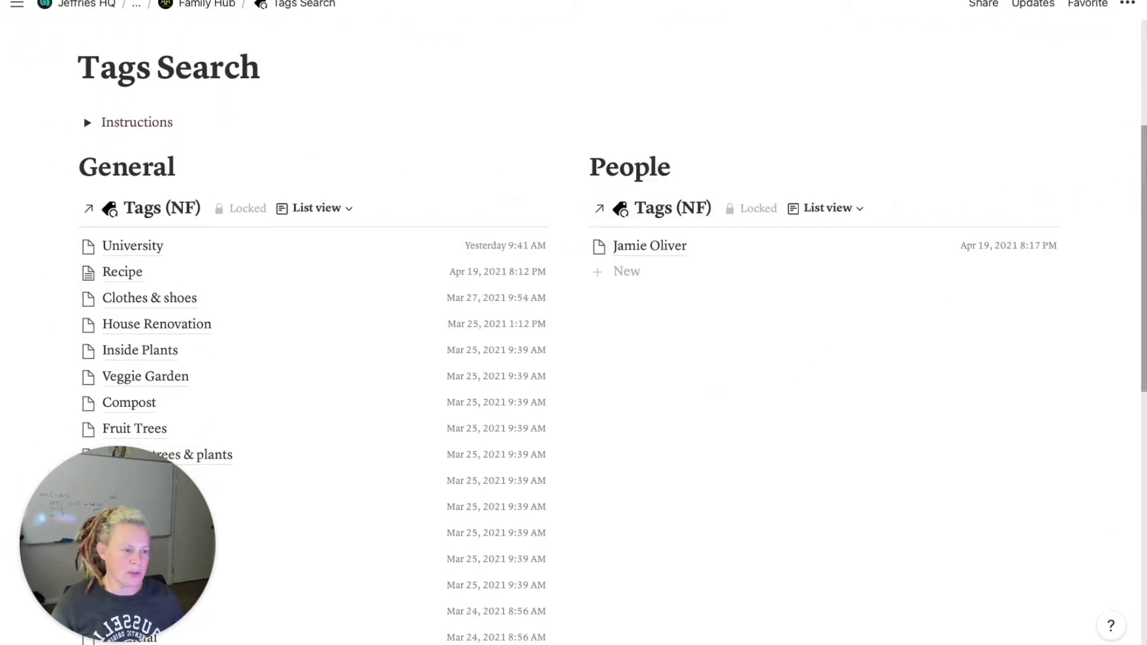
pyautogui.moveTo(1139, 152); pyautogui.dragTo(1140, 180)
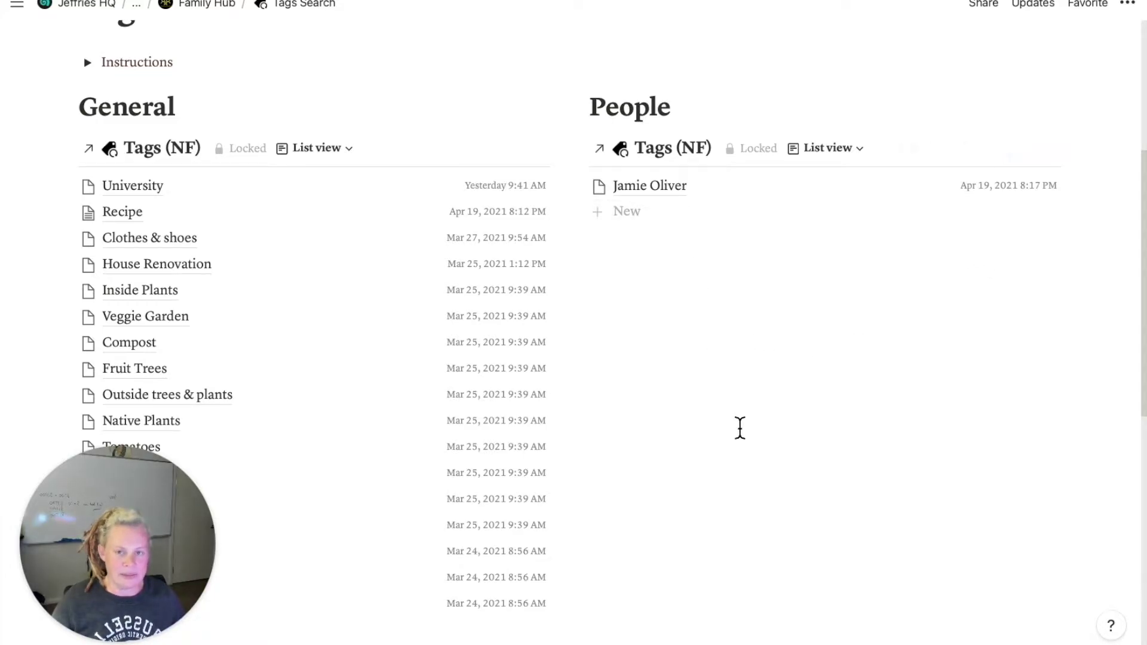
pyautogui.scroll(-3, 1129, 225)
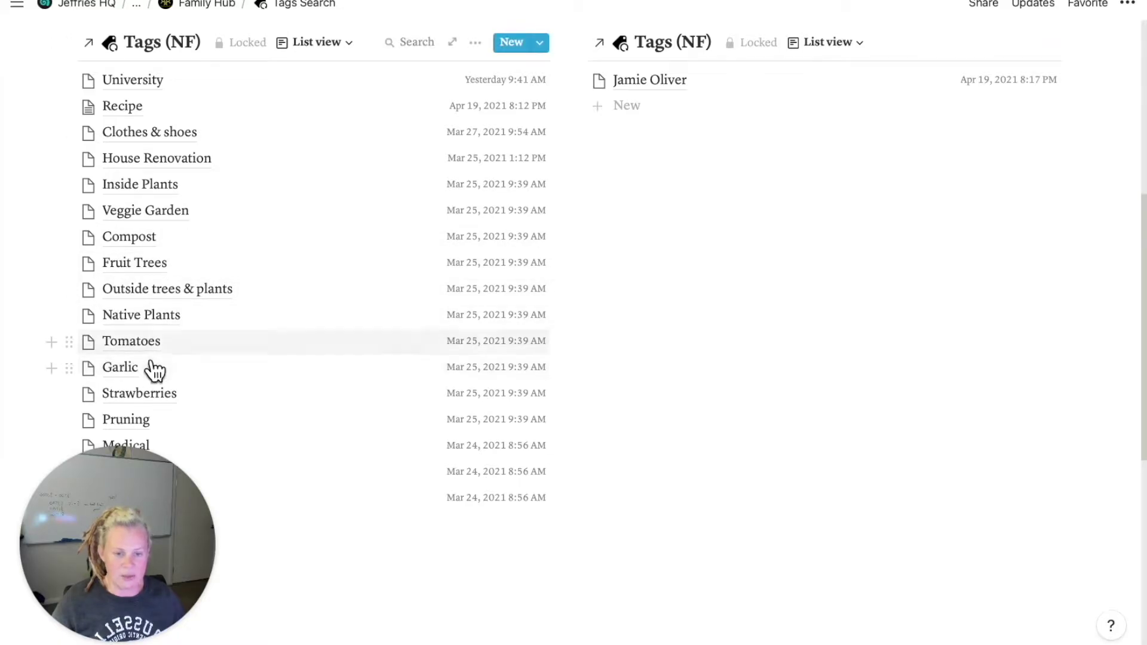
pyautogui.click(418, 57)
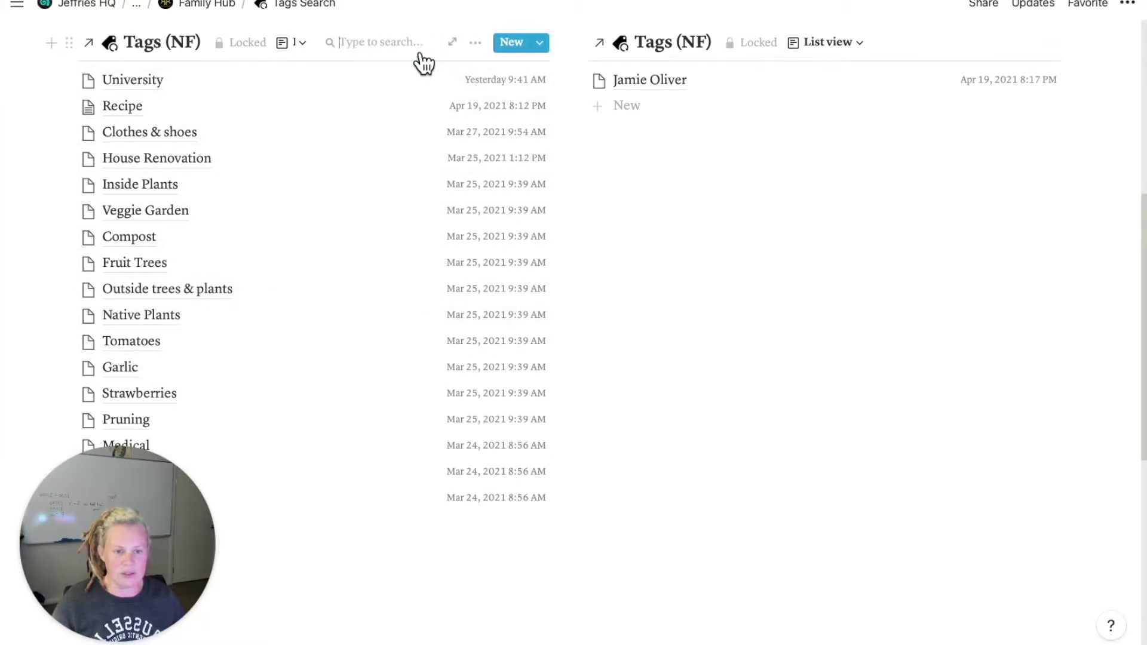
pyautogui.scroll(3, 472, 84)
pyautogui.scroll(7, 478, 90)
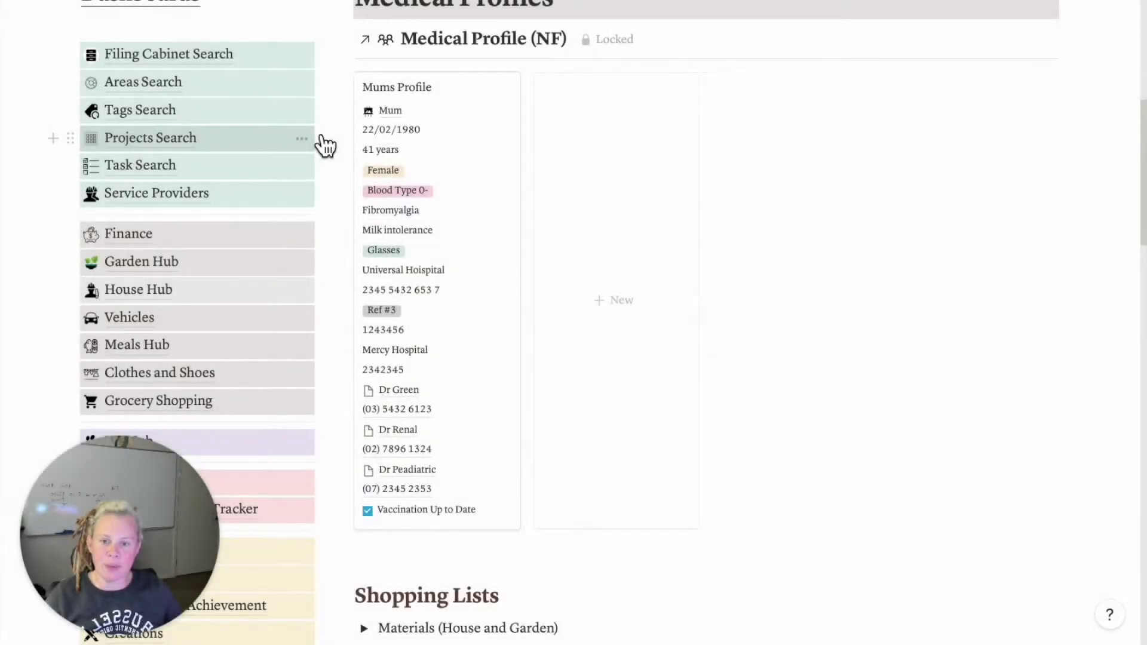
pyautogui.click(269, 146)
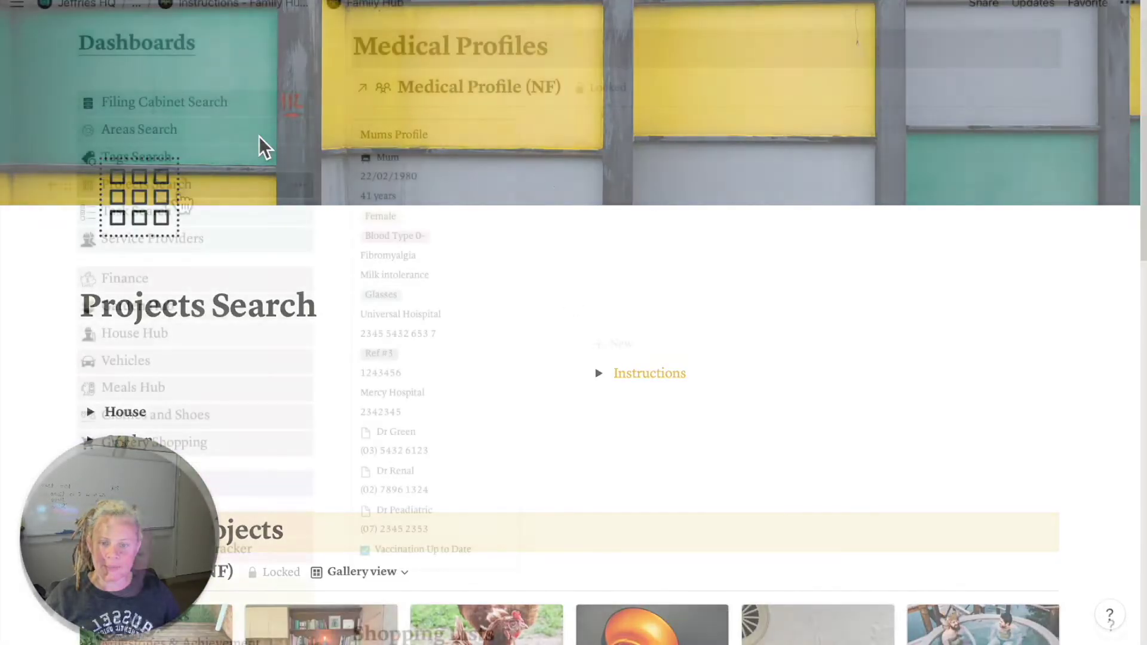
pyautogui.scroll(-2, 198, 224)
pyautogui.scroll(-5, 191, 203)
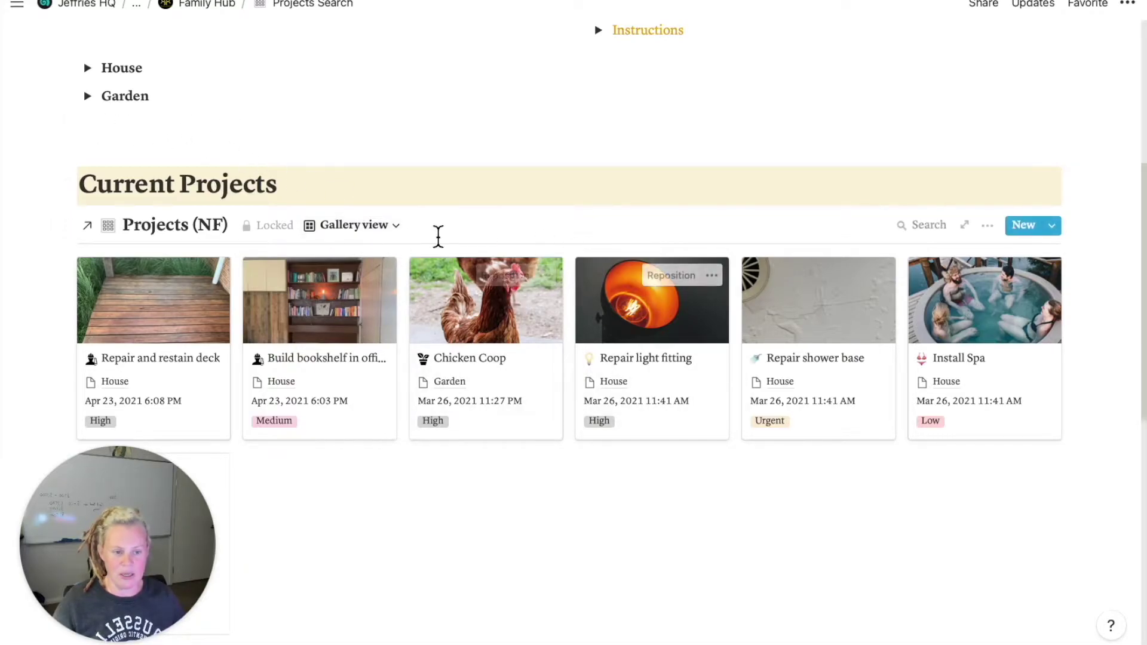
pyautogui.moveTo(651, 300)
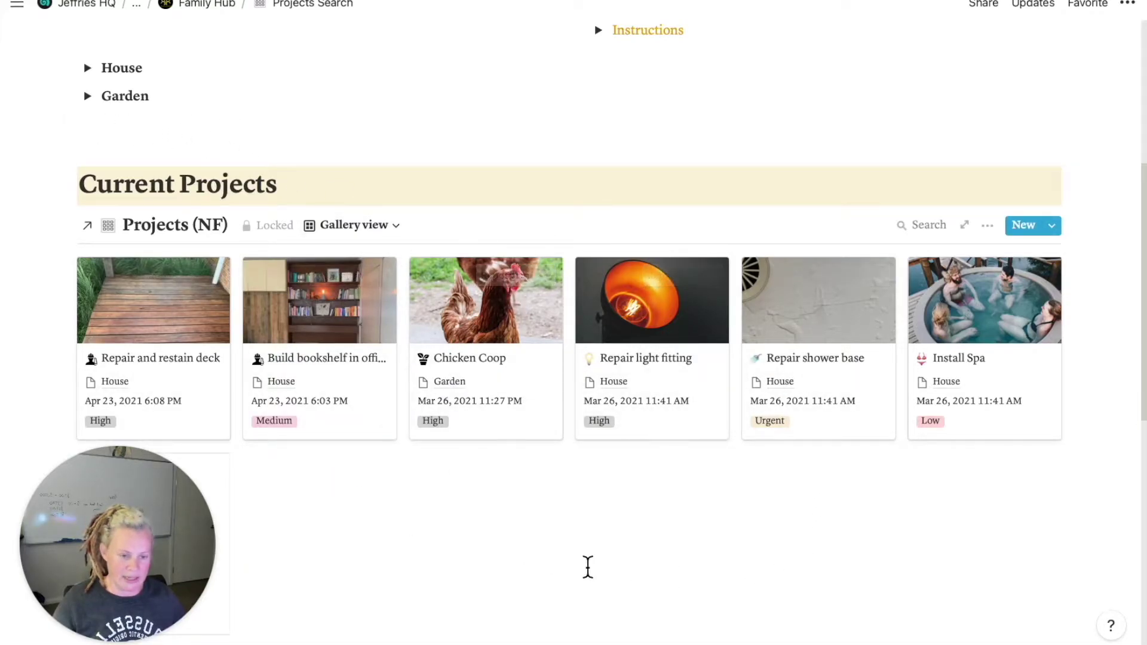
pyautogui.scroll(-5, 594, 554)
pyautogui.scroll(-2, 567, 532)
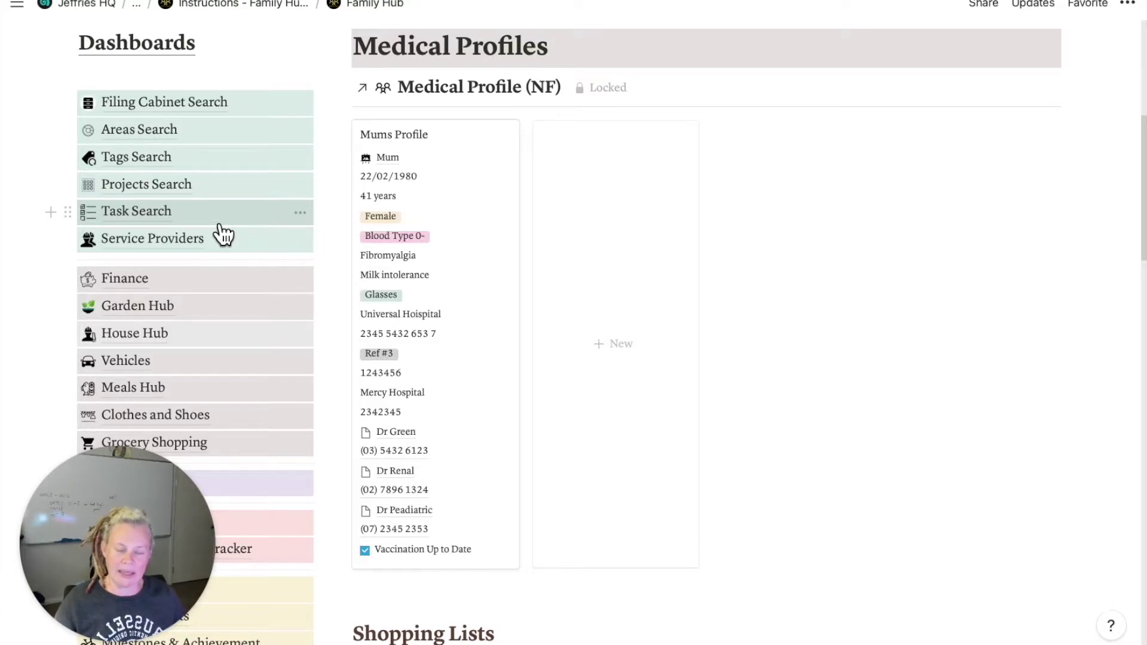
pyautogui.click(170, 219)
pyautogui.scroll(-5, 442, 342)
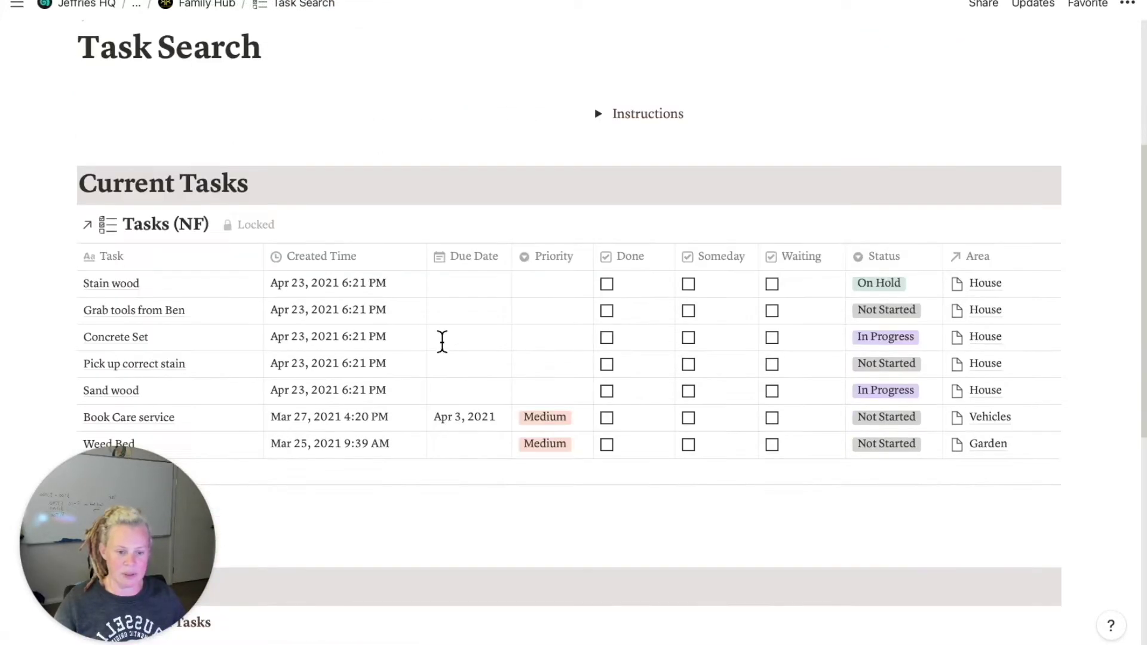
pyautogui.scroll(-2, 442, 342)
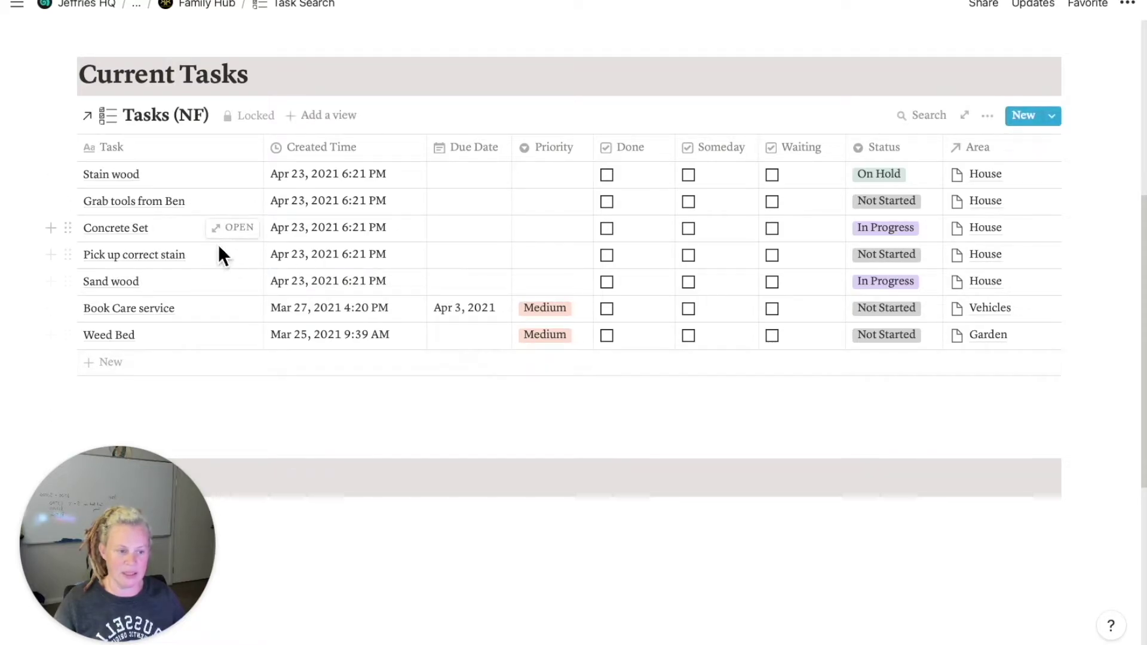
pyautogui.scroll(4, 177, 187)
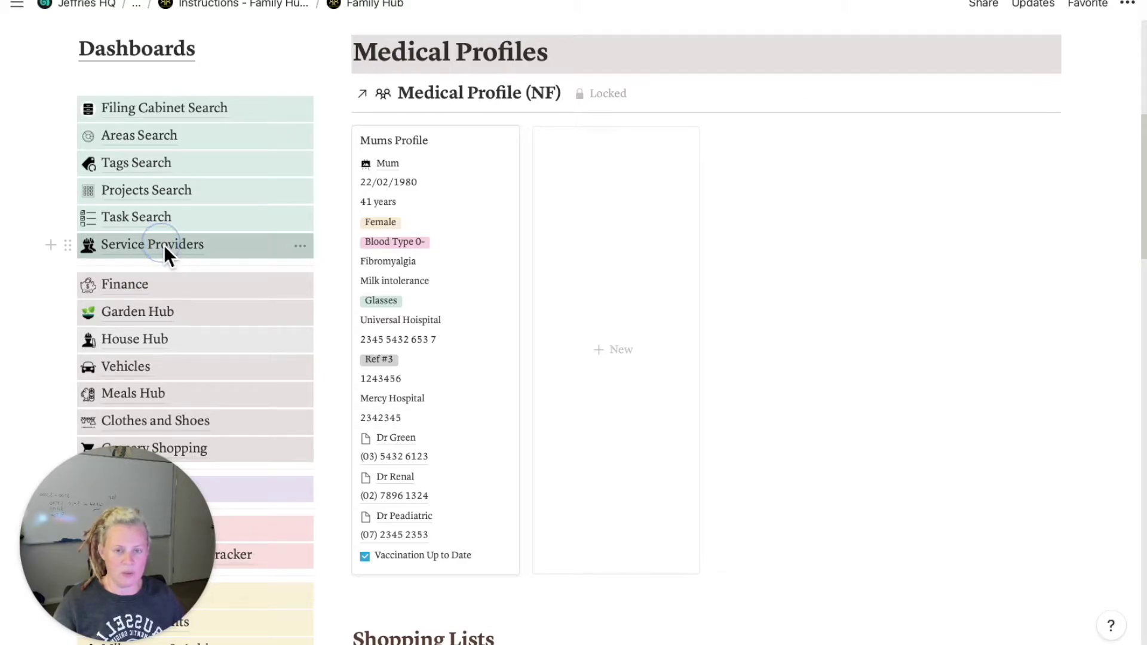
pyautogui.click(171, 254)
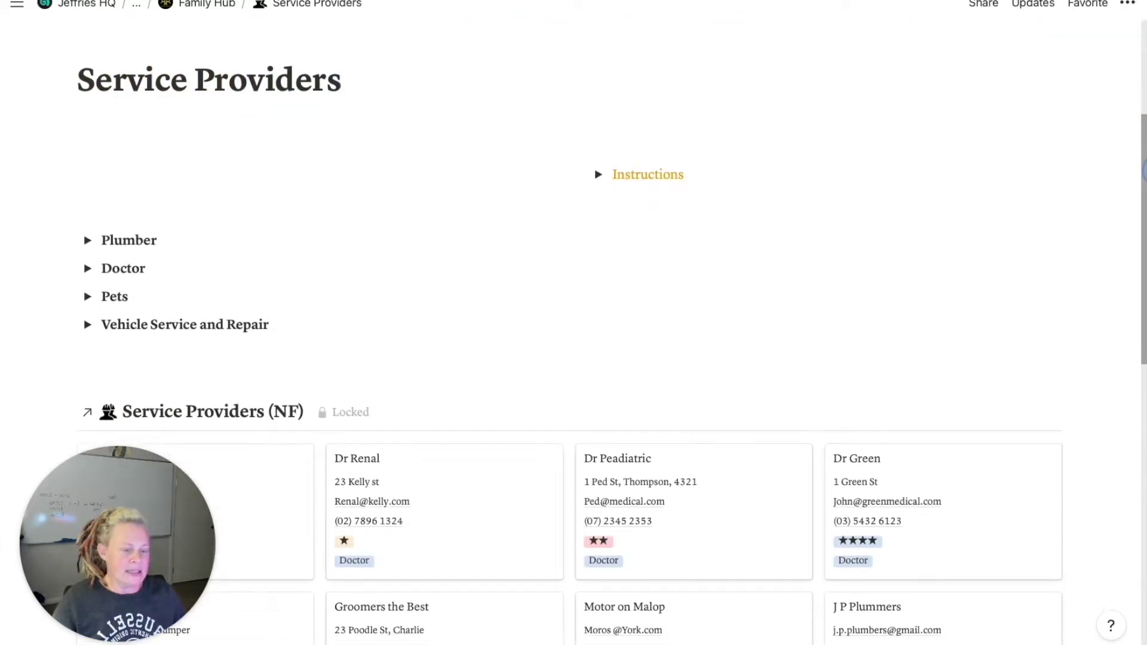
pyautogui.scroll(-5, 574, 329)
pyautogui.moveTo(1143, 229); pyautogui.dragTo(1144, 317)
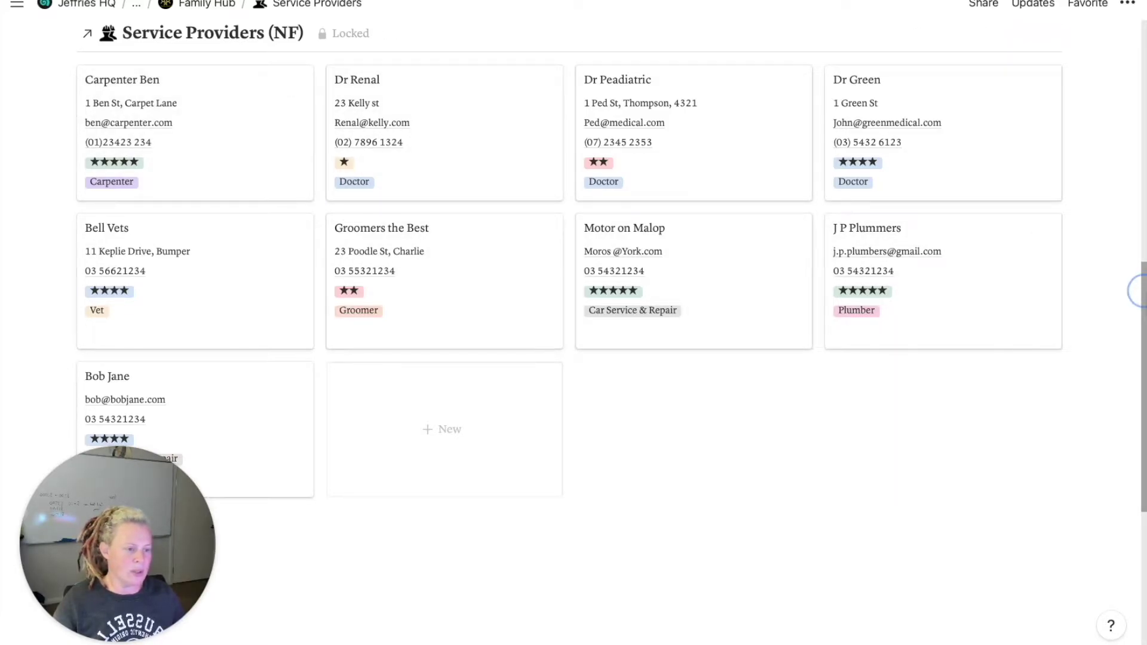
pyautogui.moveTo(1138, 291); pyautogui.dragTo(1138, 278)
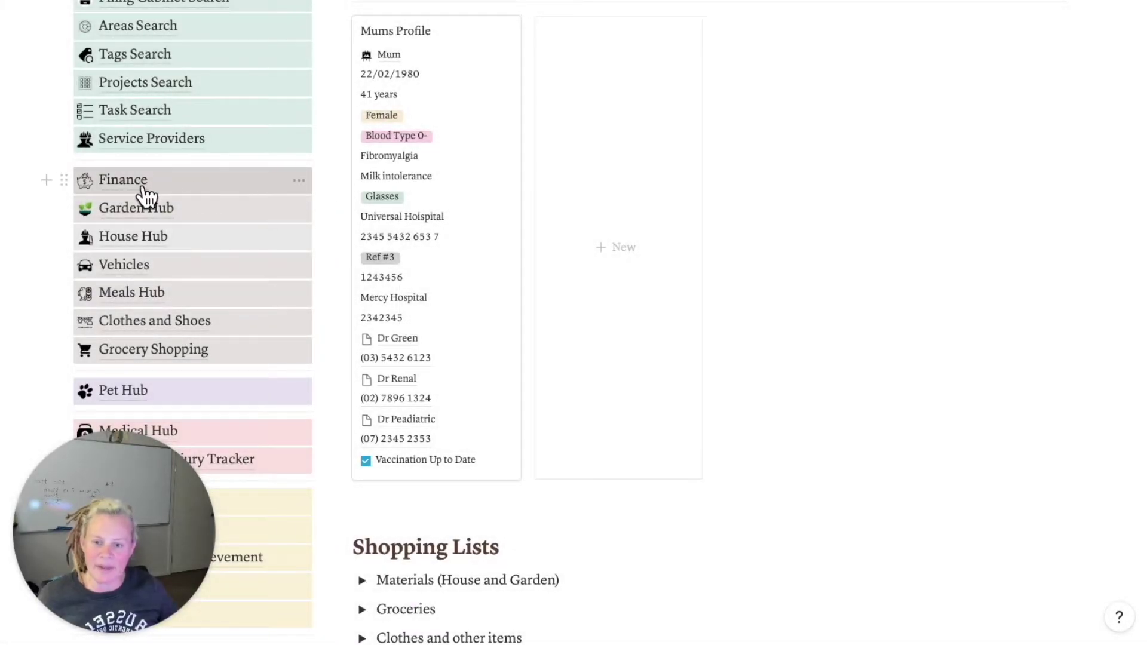
pyautogui.click(146, 196)
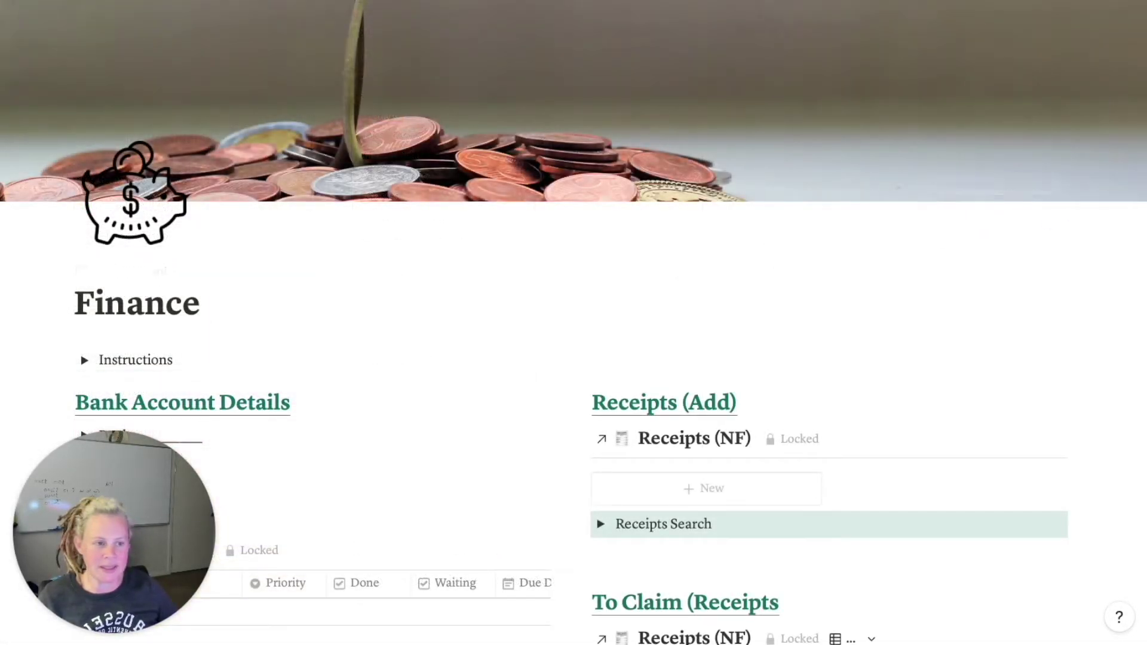
# Step: Scroll down the Finance page through tasks, receipts, the $36,720 Budget and Filing Cabinet
pyautogui.scroll(-5, 573, 323)
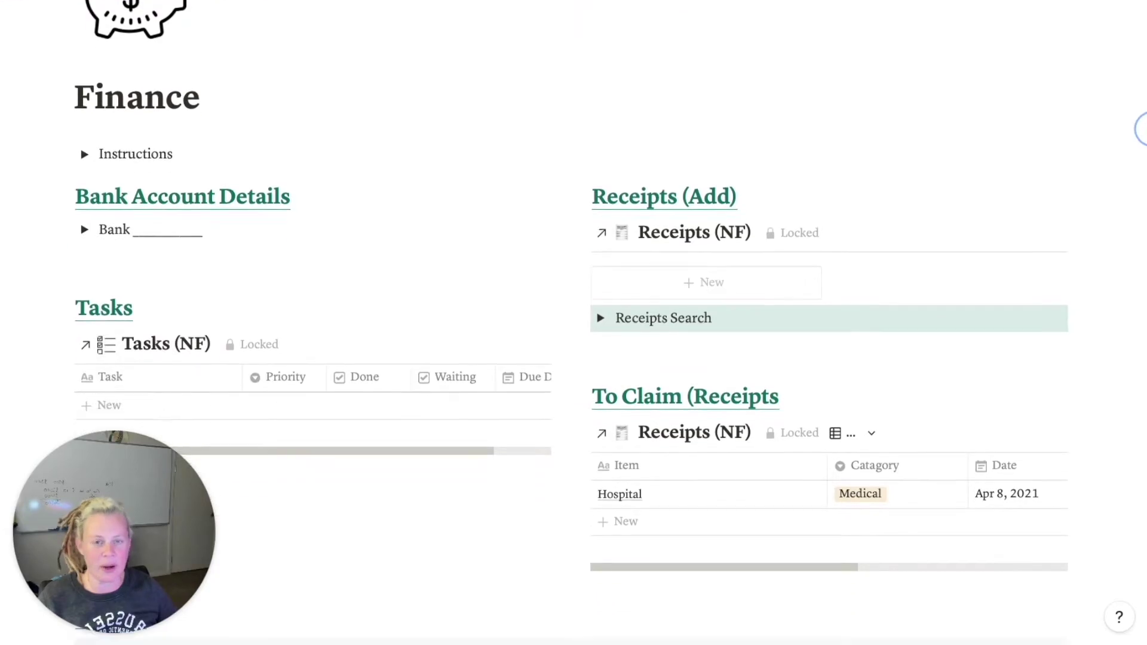
pyautogui.scroll(-1, 573, 323)
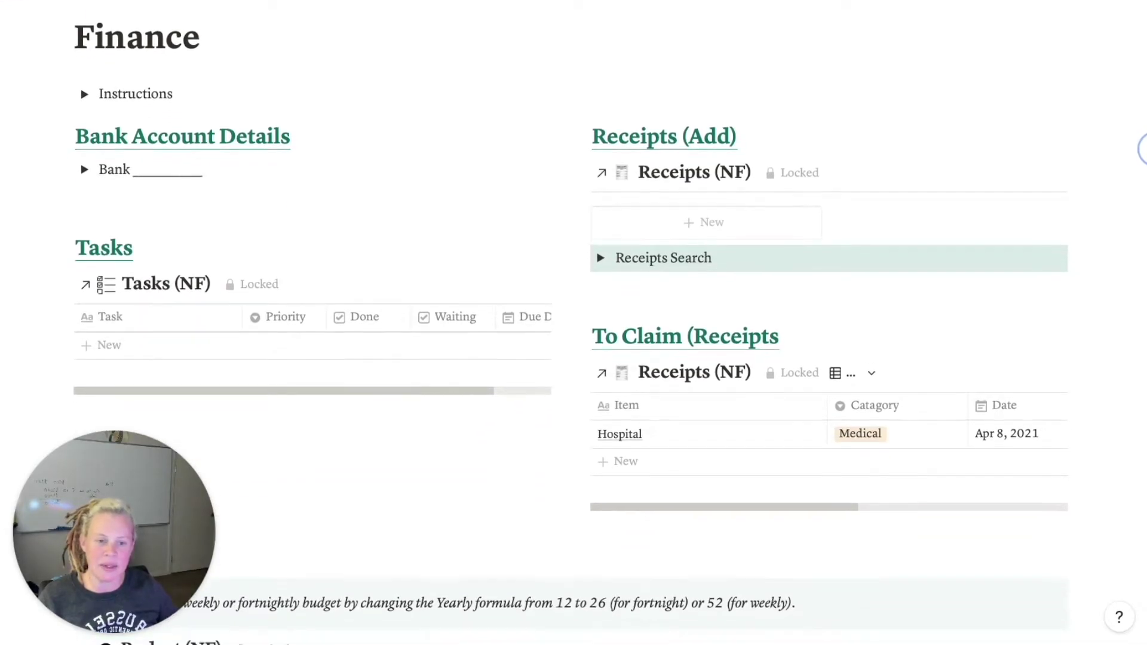
pyautogui.scroll(-1, 574, 323)
pyautogui.scroll(-1, 573, 323)
pyautogui.scroll(-1, 573, 322)
pyautogui.scroll(-1, 574, 323)
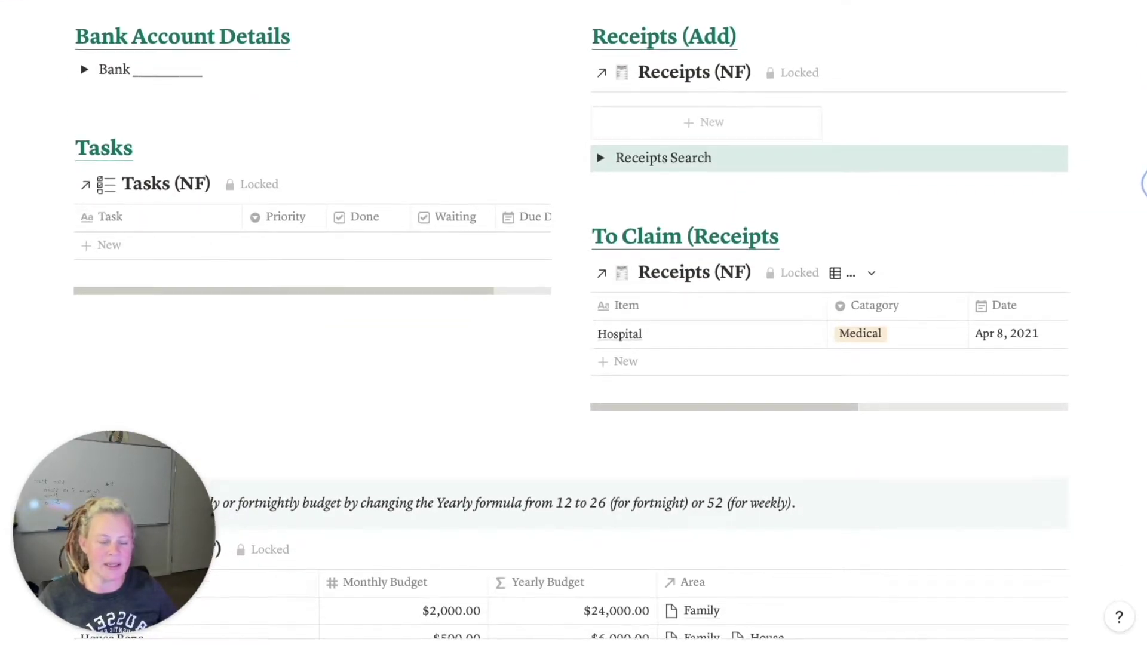
pyautogui.scroll(-1, 573, 323)
pyautogui.scroll(-1, 574, 322)
pyautogui.scroll(-1, 573, 323)
pyautogui.scroll(-1, 574, 323)
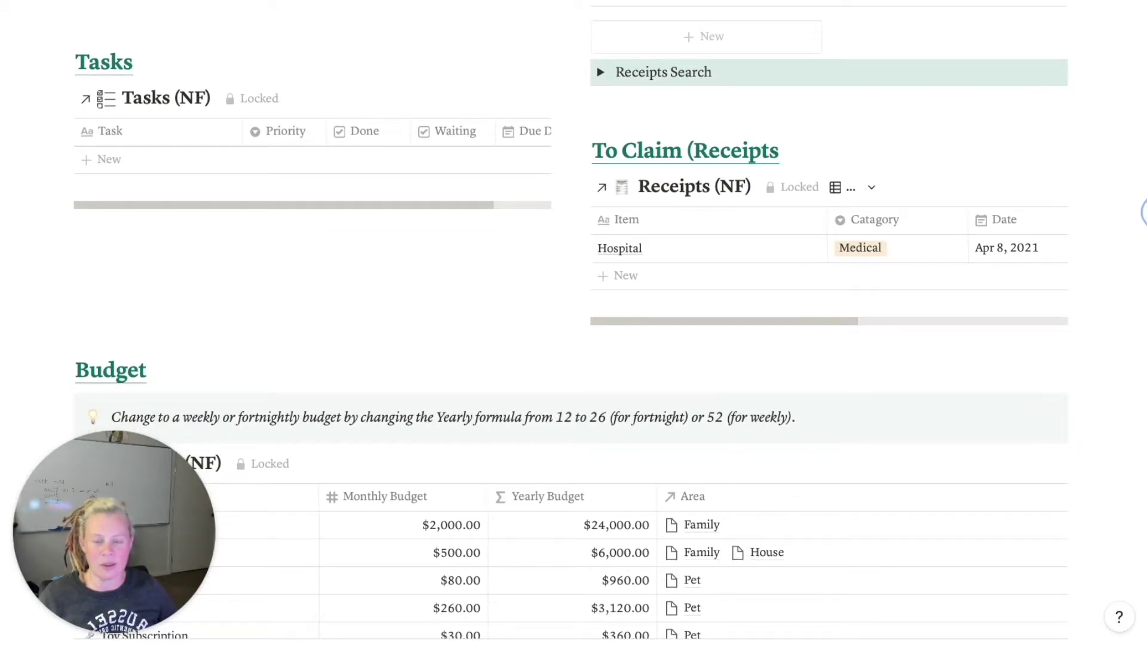
pyautogui.scroll(-1, 573, 322)
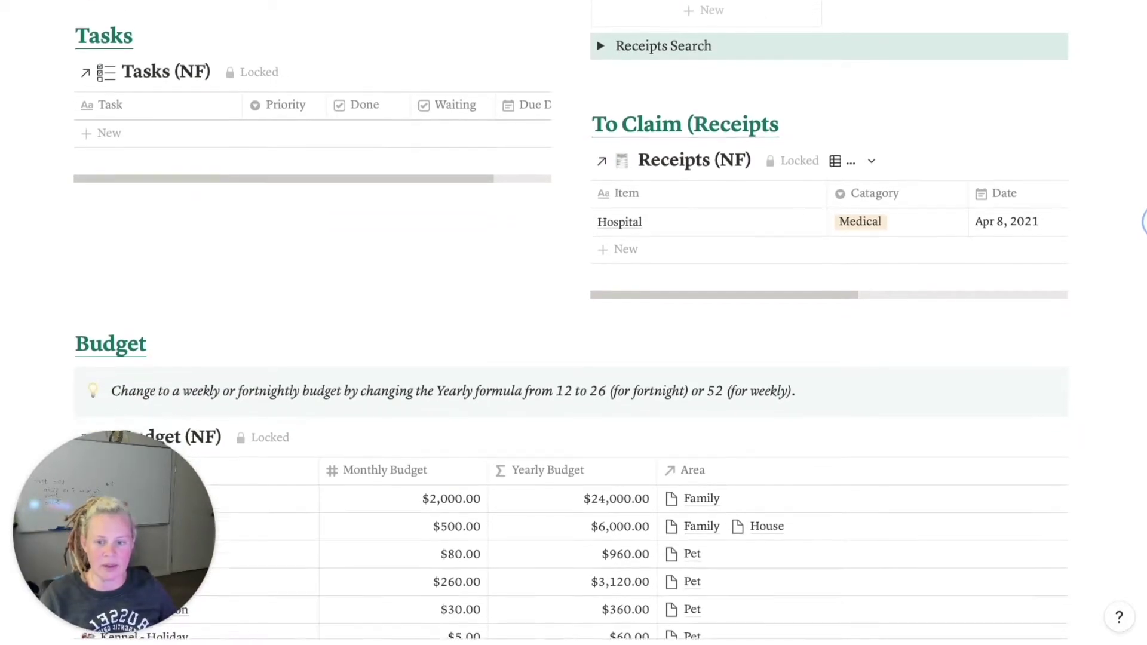
pyautogui.scroll(-2, 574, 322)
pyautogui.scroll(-3, 574, 322)
pyautogui.scroll(-3, 573, 323)
pyautogui.scroll(-1, 574, 323)
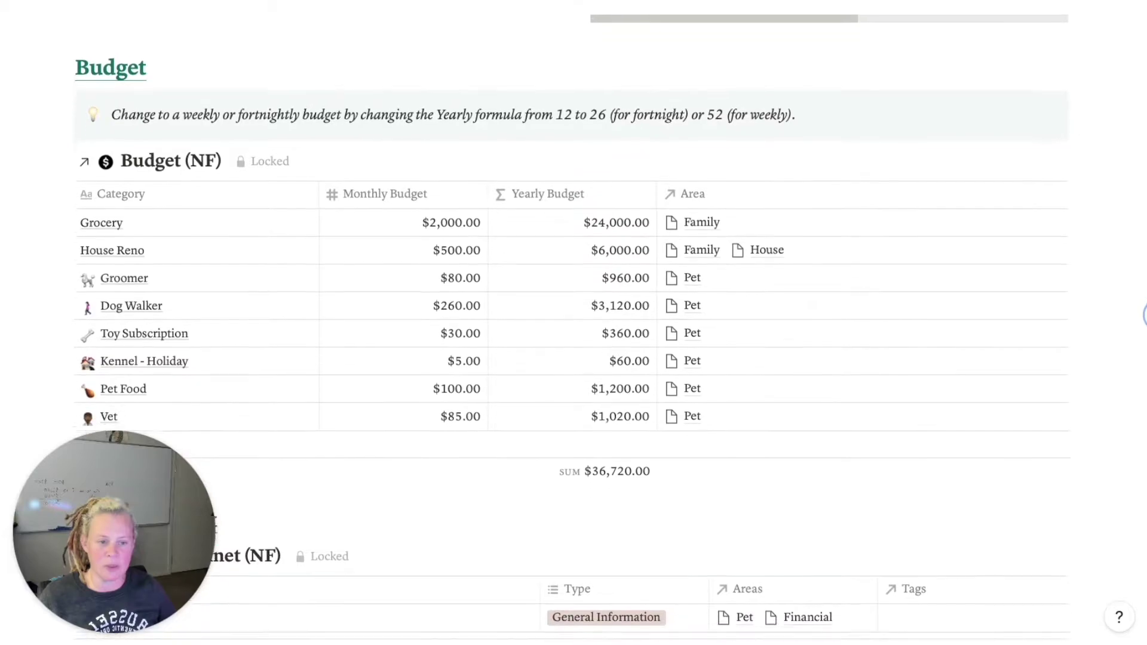
pyautogui.scroll(-1, 574, 323)
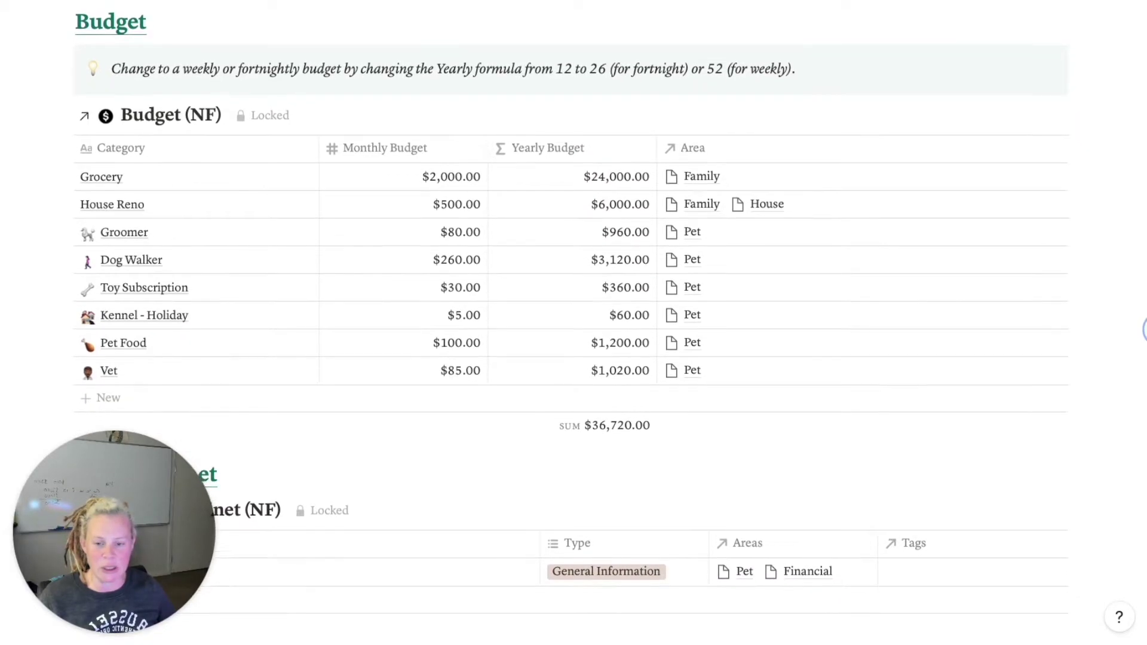
pyautogui.scroll(-1, 574, 323)
pyautogui.scroll(-1, 574, 323)
pyautogui.scroll(-1, 573, 323)
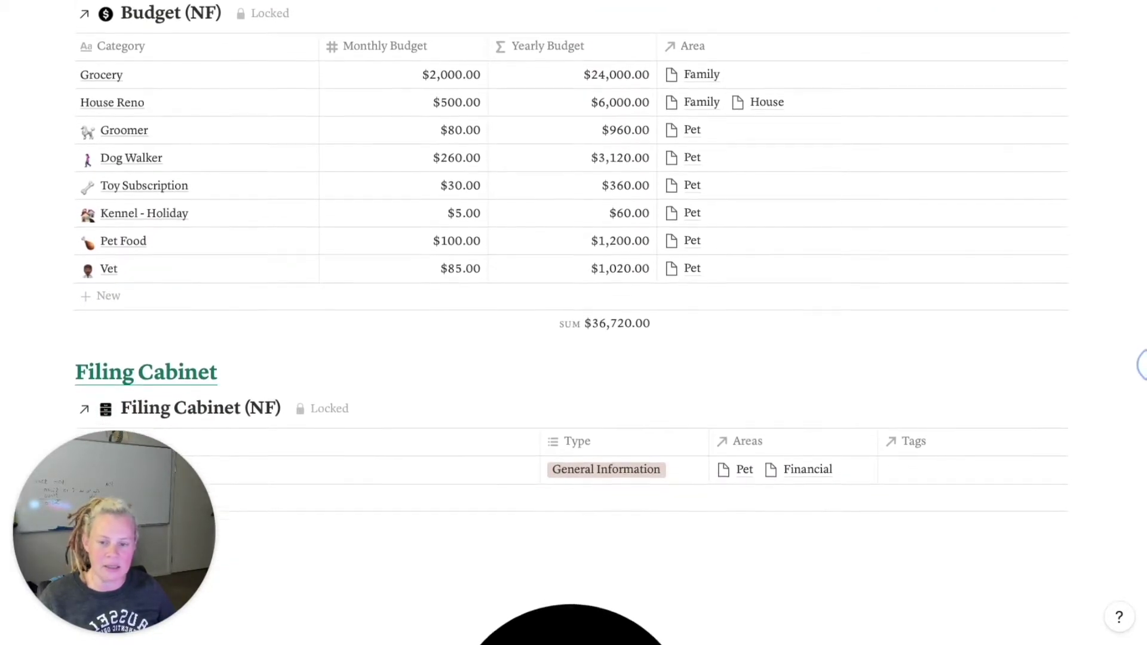
pyautogui.scroll(-1, 573, 323)
pyautogui.scroll(-1, 573, 322)
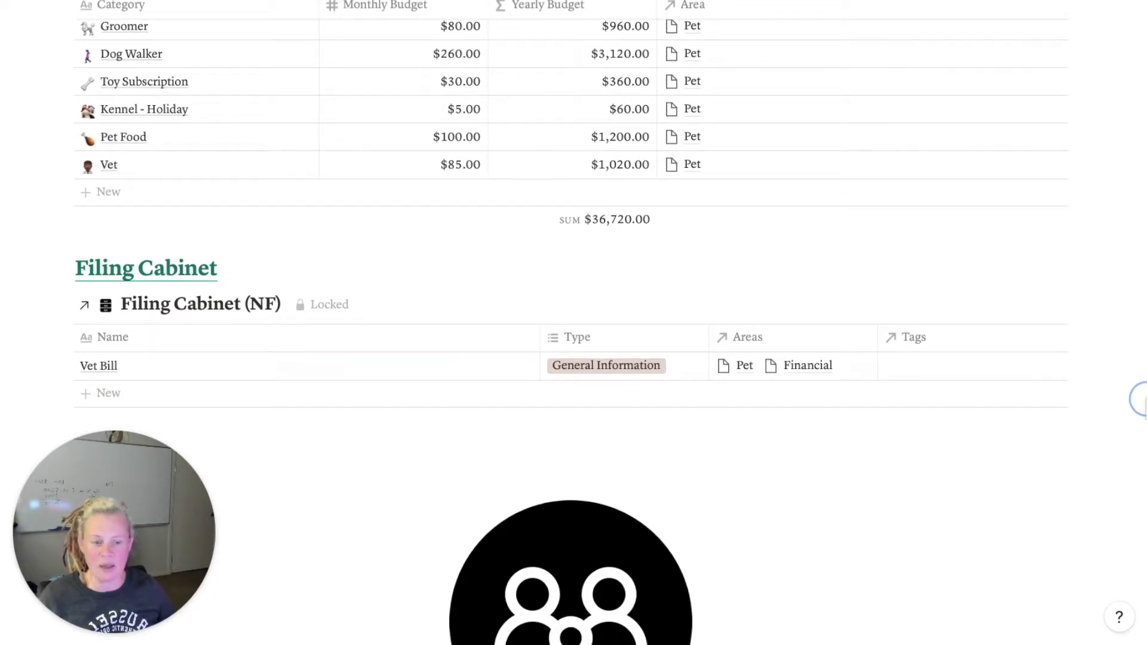
# Step: Return to the top of the Finance page
pyautogui.scroll(1, 1142, 398)
pyautogui.scroll(3, 1142, 371)
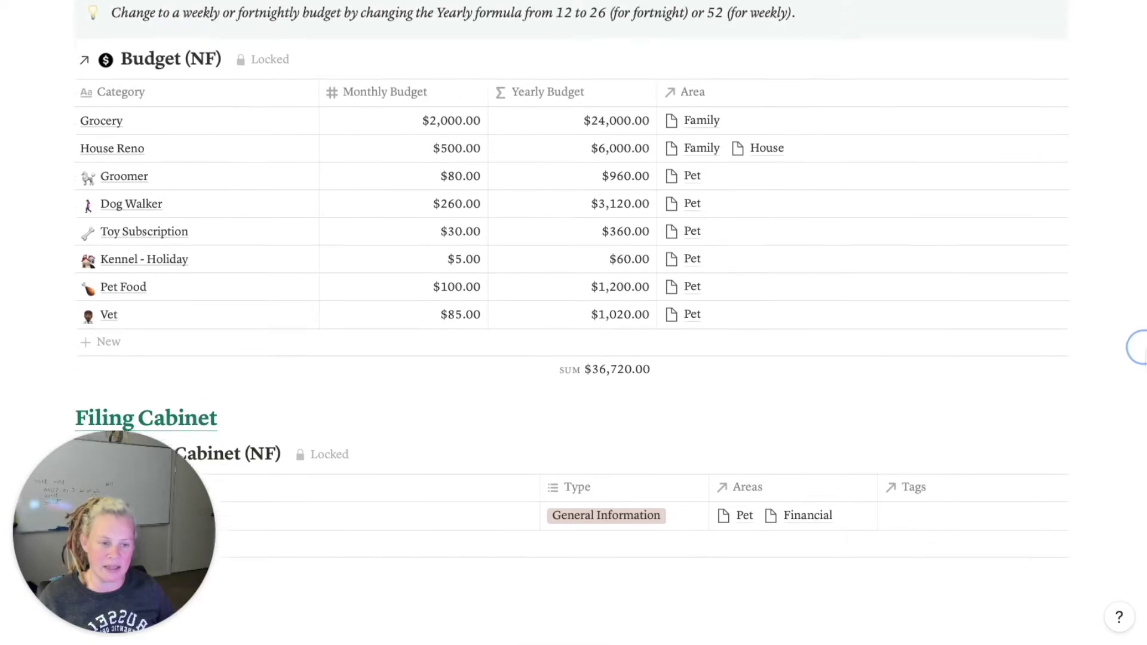
pyautogui.scroll(1, 1143, 335)
pyautogui.scroll(2, 1144, 302)
pyautogui.moveTo(1142, 305); pyautogui.dragTo(1137, 76)
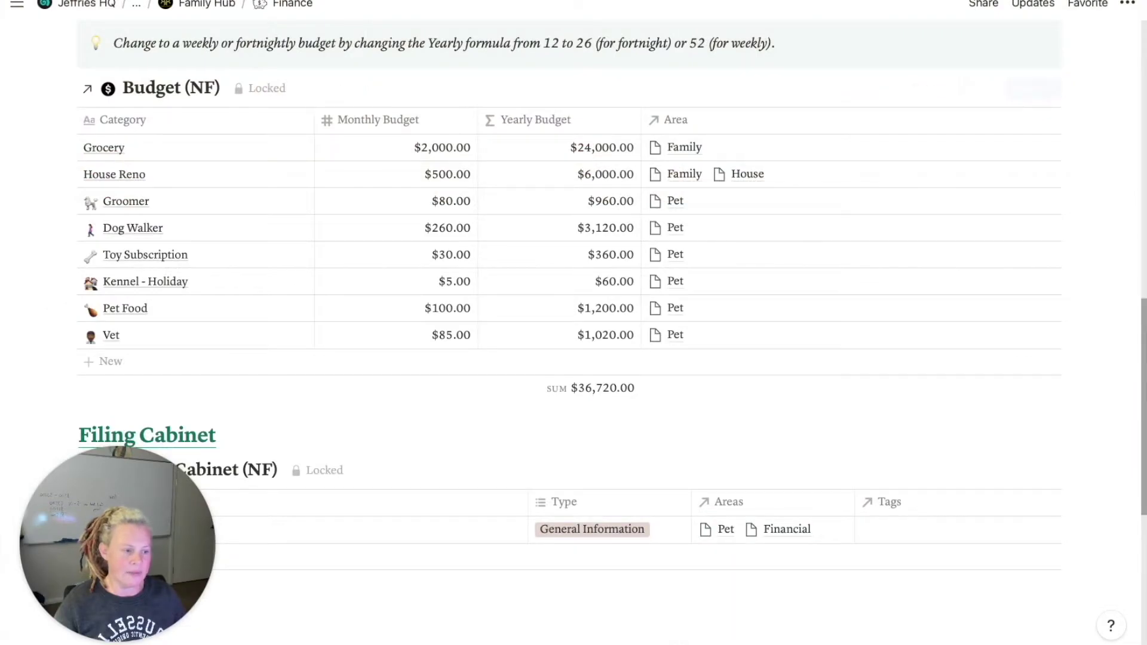
# Step: Read the Finance page's expanded instructions, collapse them, then go to Garden Hub
pyautogui.moveTo(1138, 335)
pyautogui.mouseDown()
pyautogui.moveTo(1139, 348)
pyautogui.moveTo(1129, 110)
pyautogui.mouseUp()
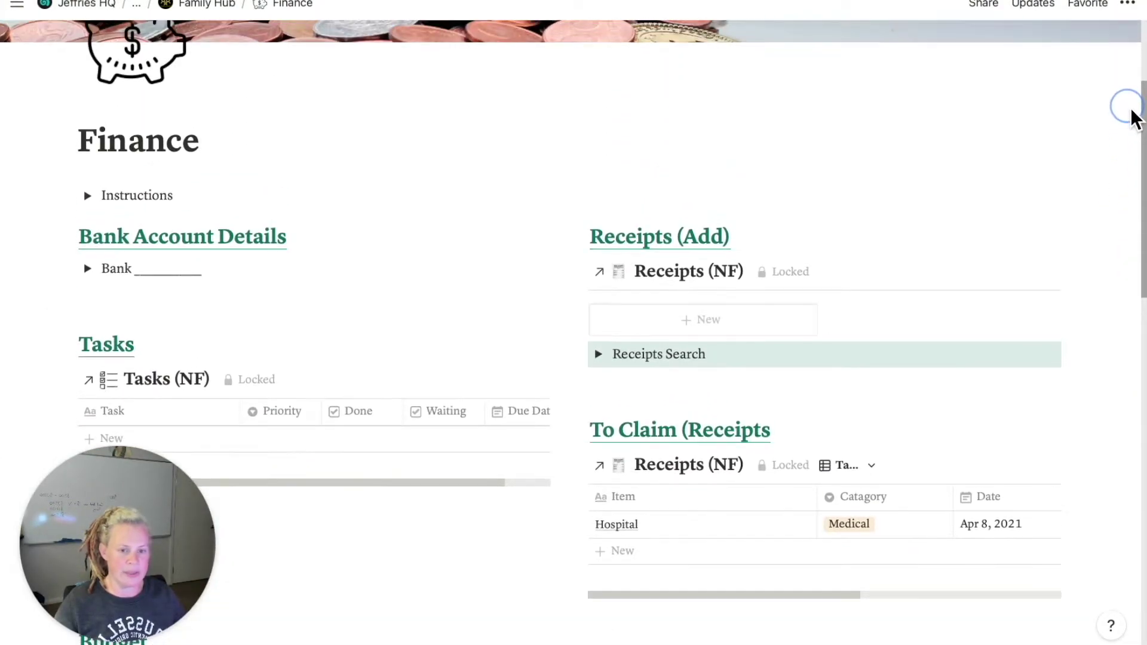
pyautogui.click(89, 196)
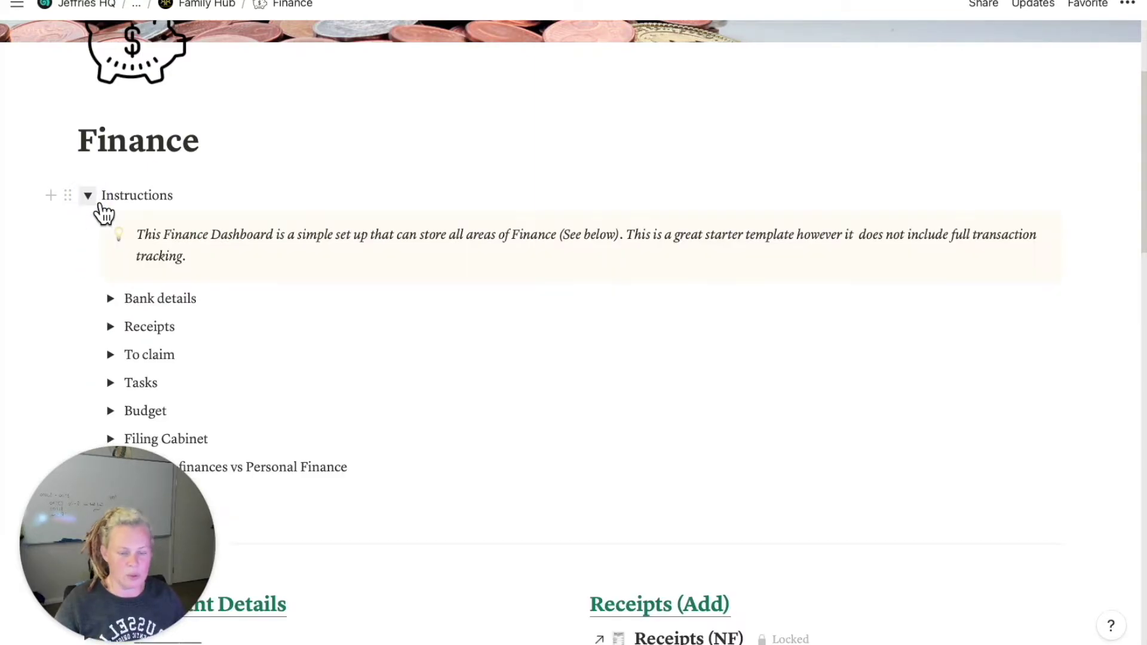
pyautogui.scroll(-1, 99, 212)
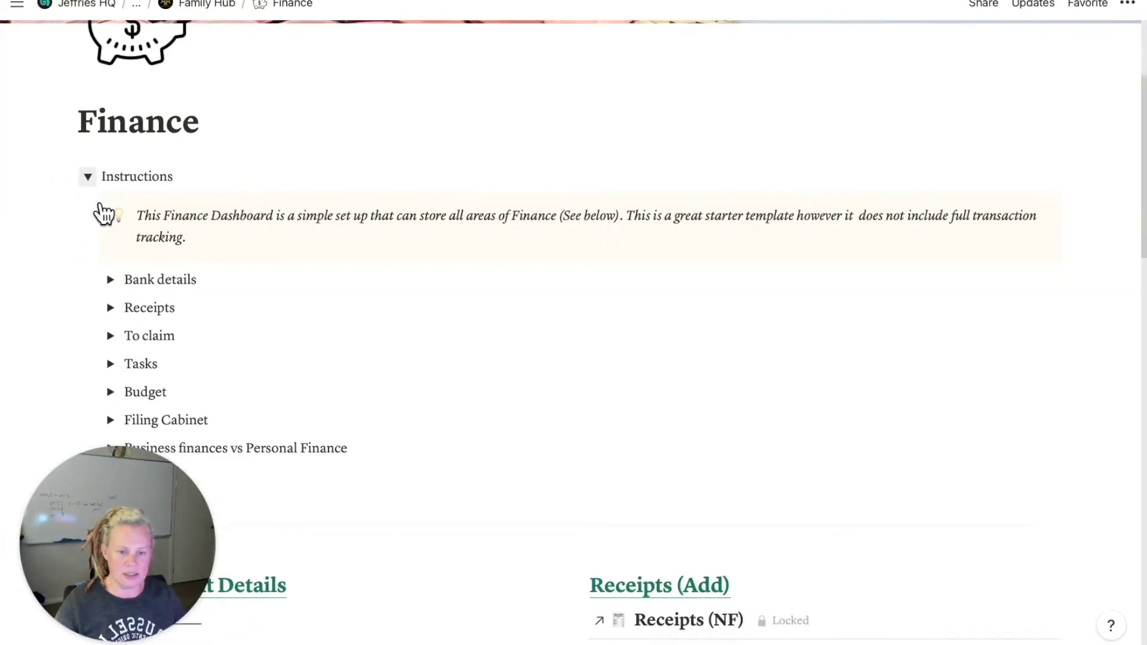
pyautogui.scroll(-1, 90, 168)
pyautogui.scroll(-1, 95, 179)
pyautogui.scroll(-3, 179, 168)
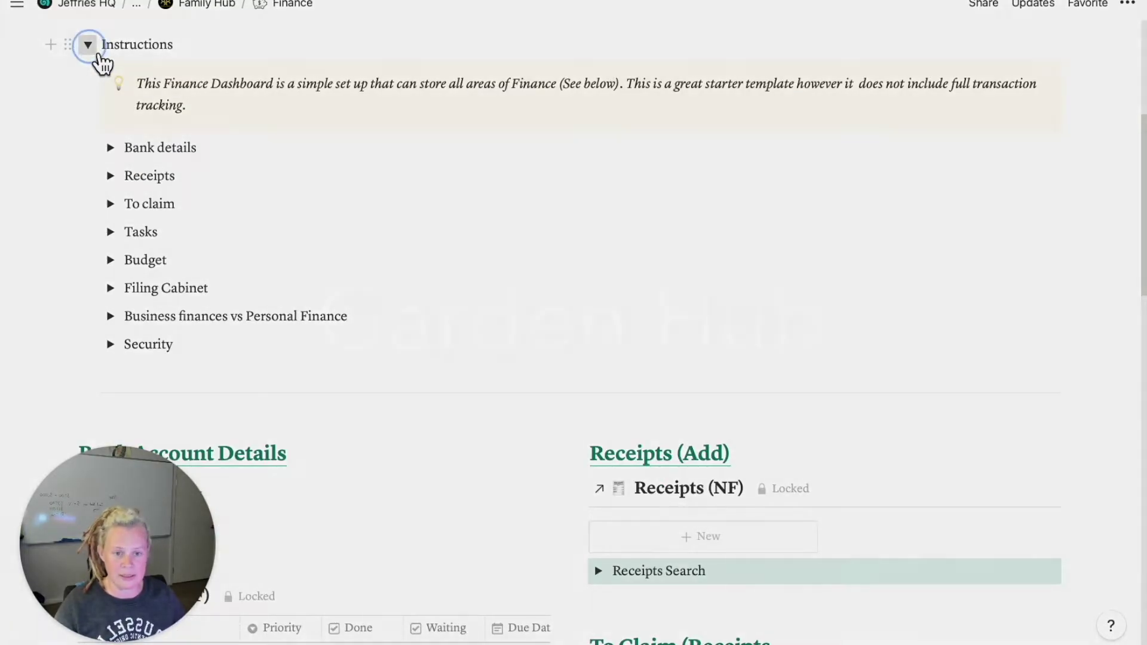
pyautogui.click(88, 44)
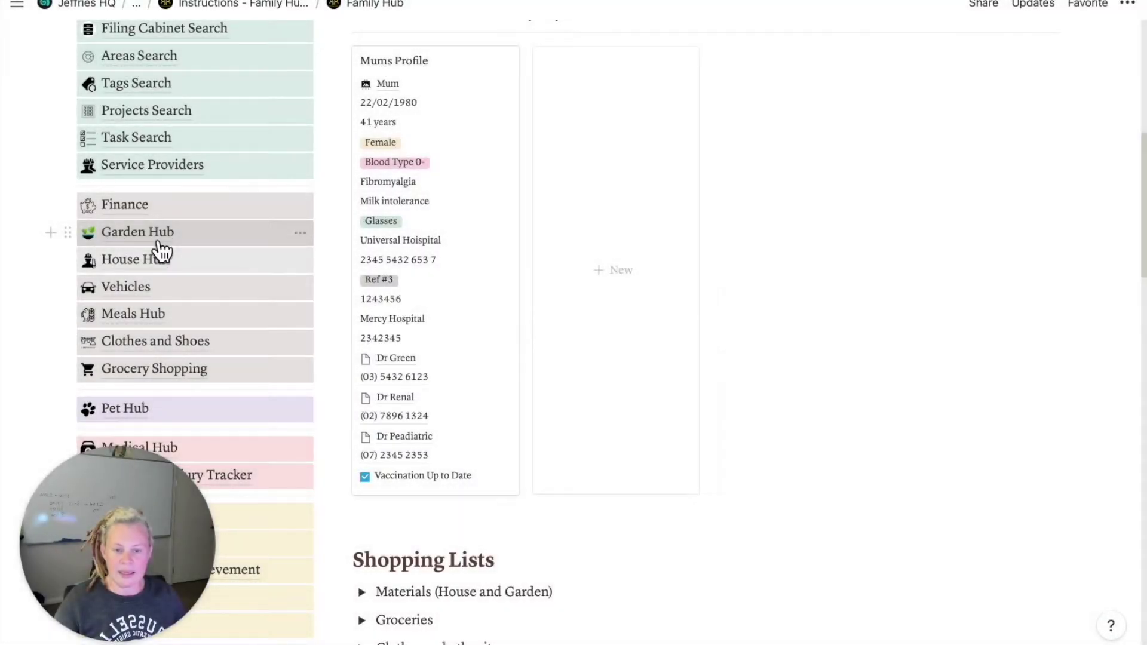
pyautogui.click(153, 235)
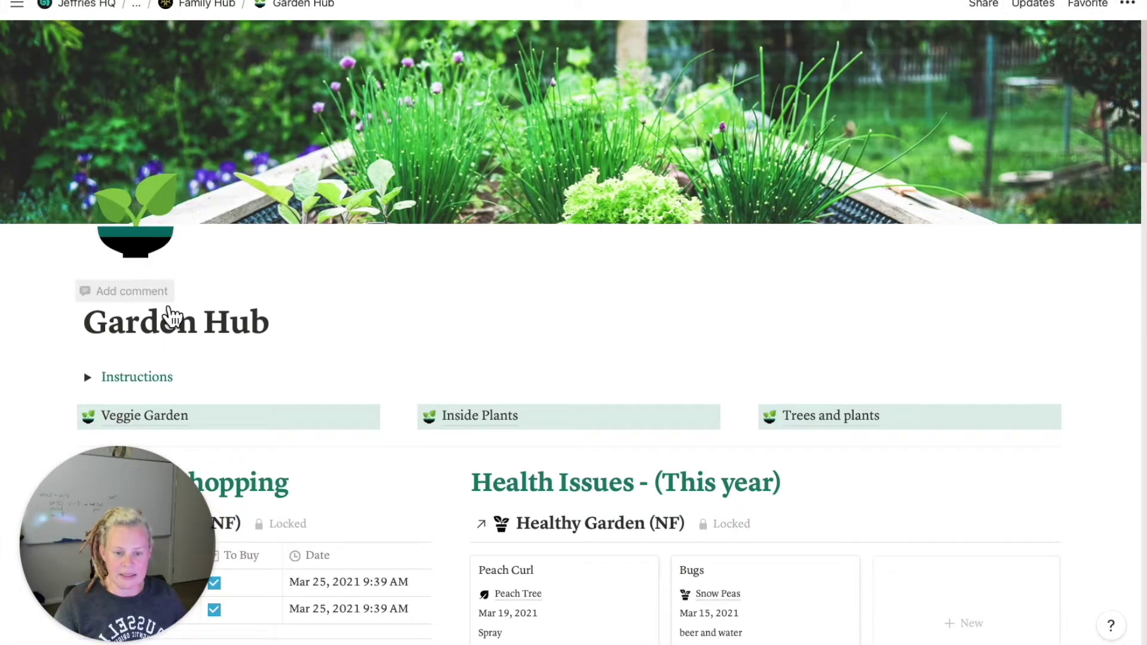
# Step: Expand and collapse the Garden Hub instructions, then scroll through its garden sections
pyautogui.scroll(-3, 150, 287)
pyautogui.click(88, 173)
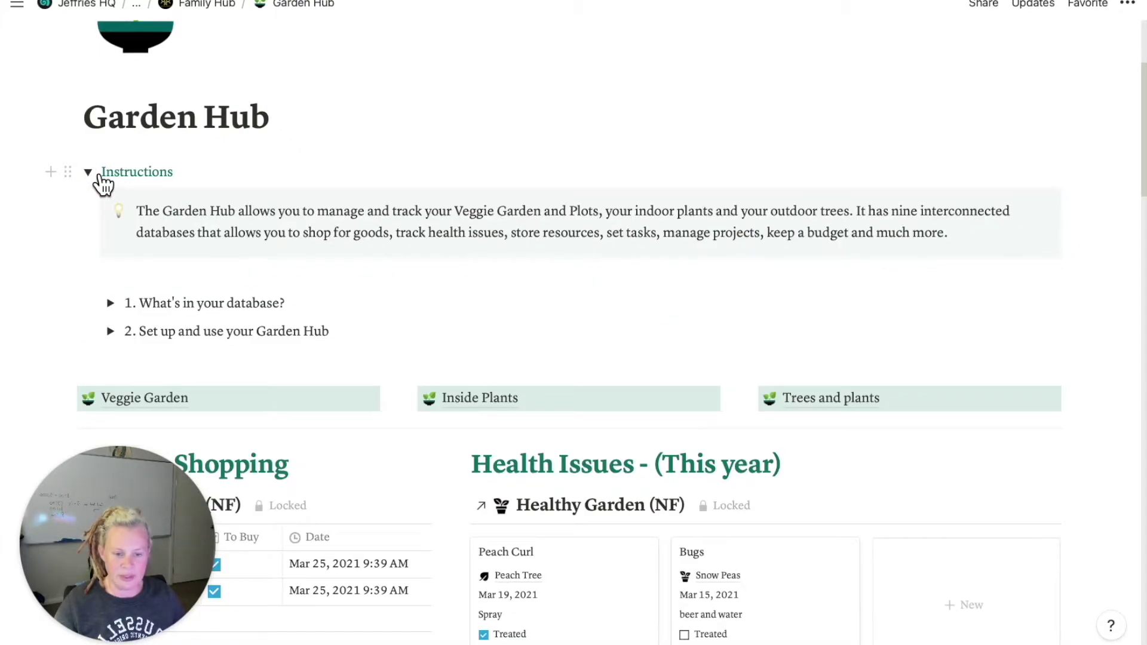
pyautogui.click(99, 175)
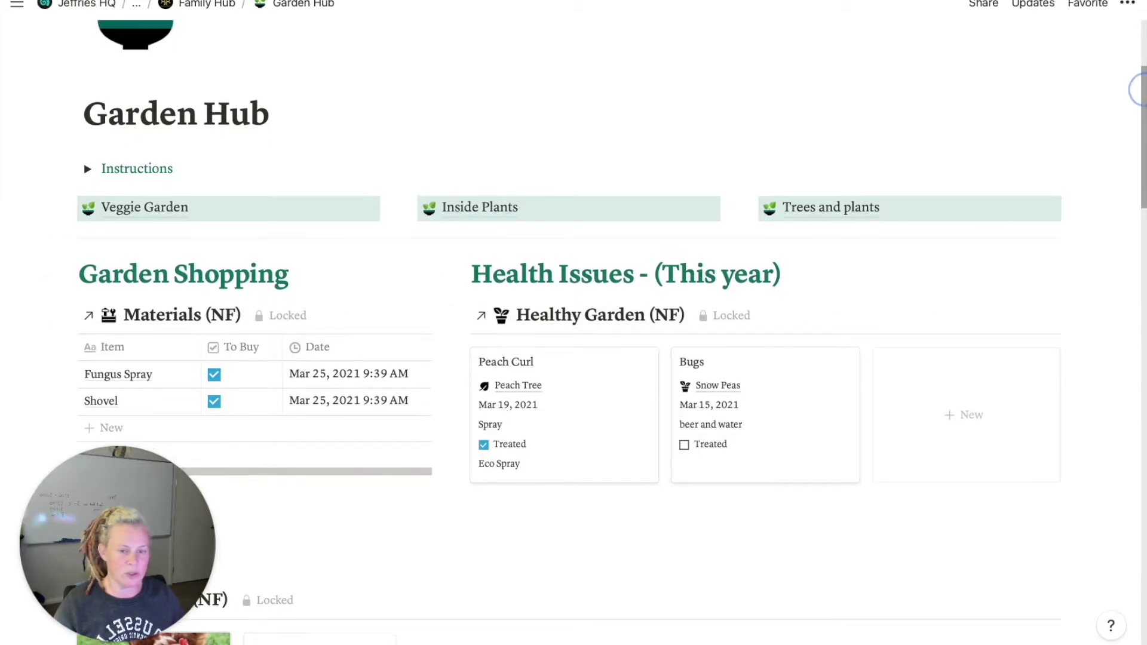
pyautogui.moveTo(1139, 88); pyautogui.dragTo(1140, 121)
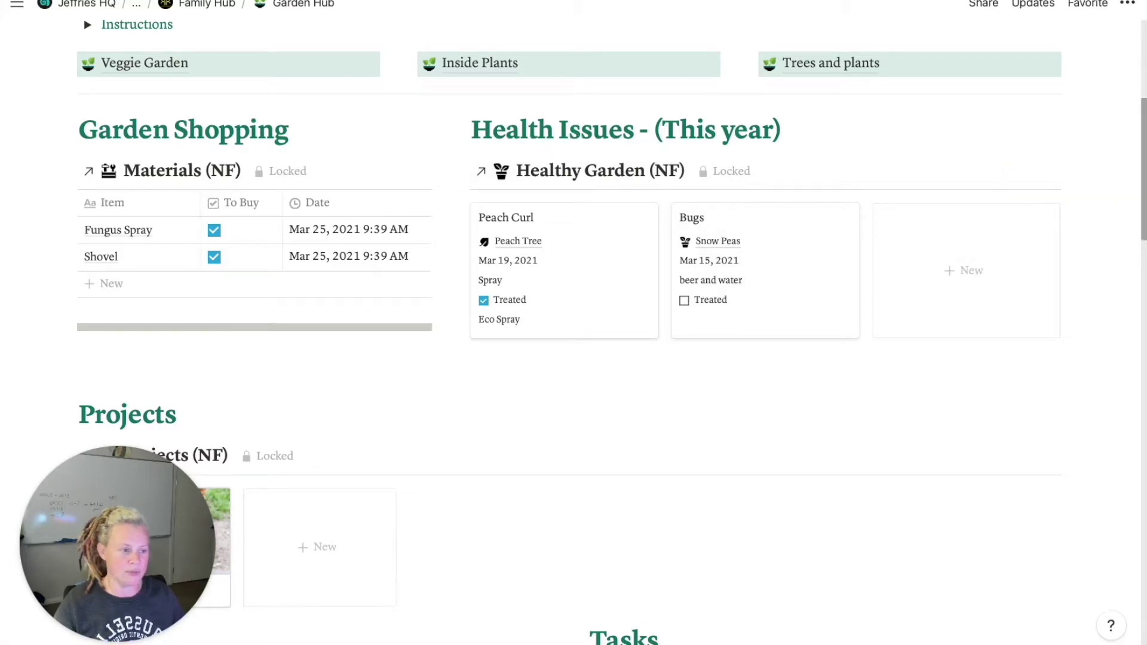
pyautogui.moveTo(1139, 153); pyautogui.dragTo(1142, 287)
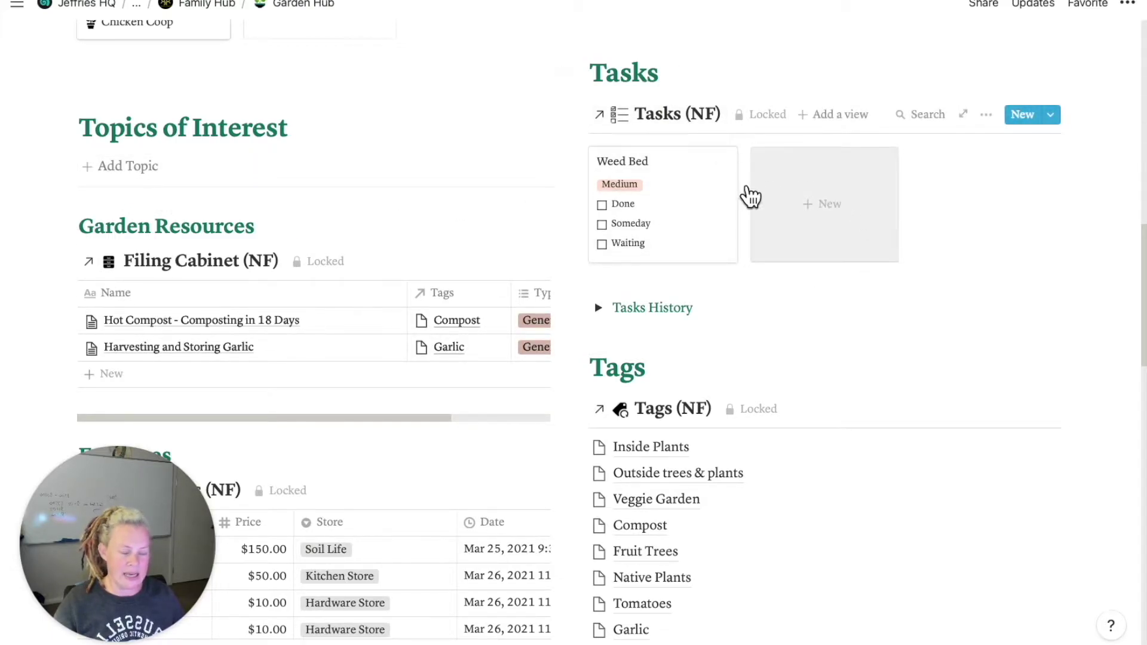
pyautogui.scroll(-3, 1139, 256)
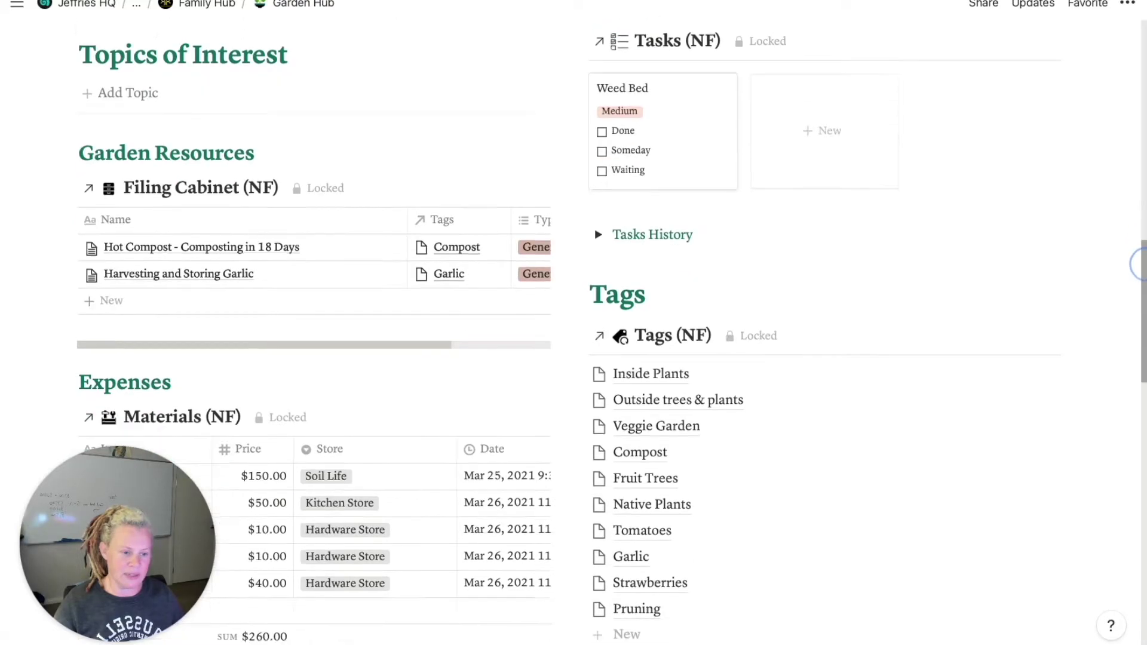
pyautogui.scroll(-3, 1070, 290)
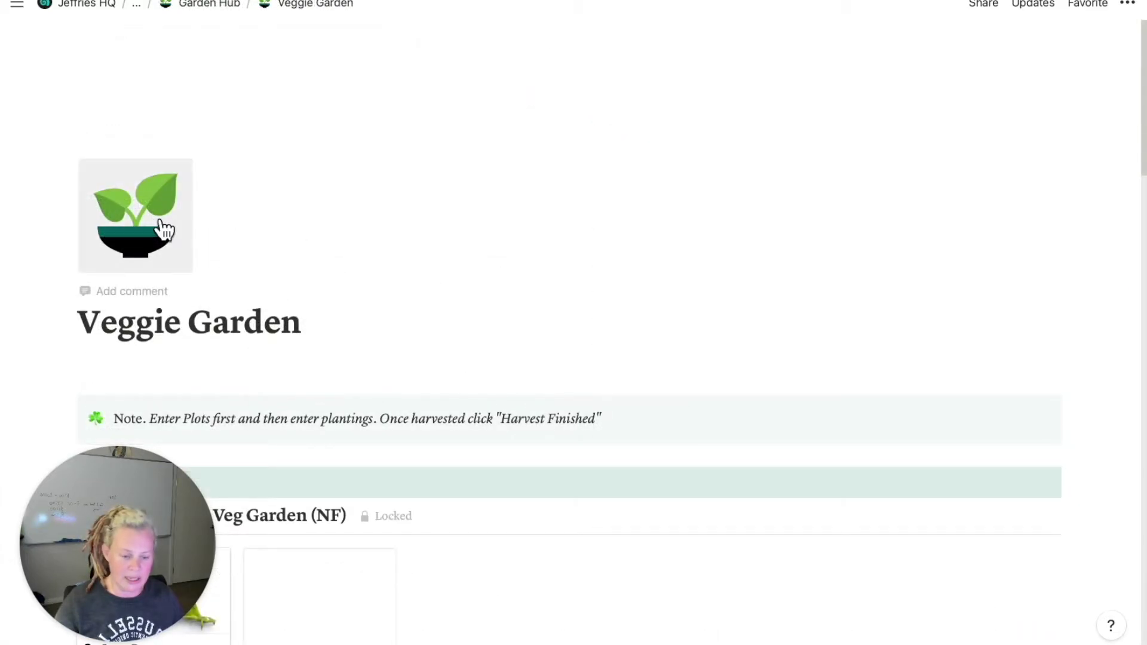
# Step: Scroll through the Veggie Garden page, then go back to Garden Hub with Cmd+[
pyautogui.scroll(-6, 161, 227)
pyautogui.scroll(-4, 159, 226)
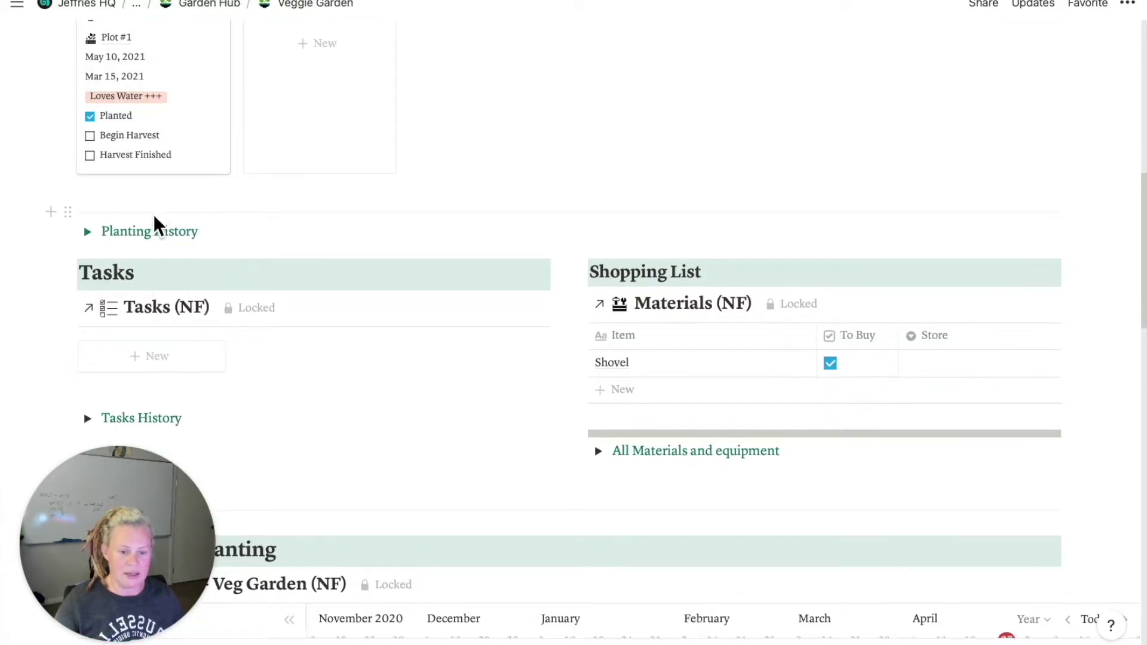
pyautogui.scroll(-4, 156, 226)
pyautogui.scroll(-2, 153, 222)
pyautogui.scroll(-6, 155, 224)
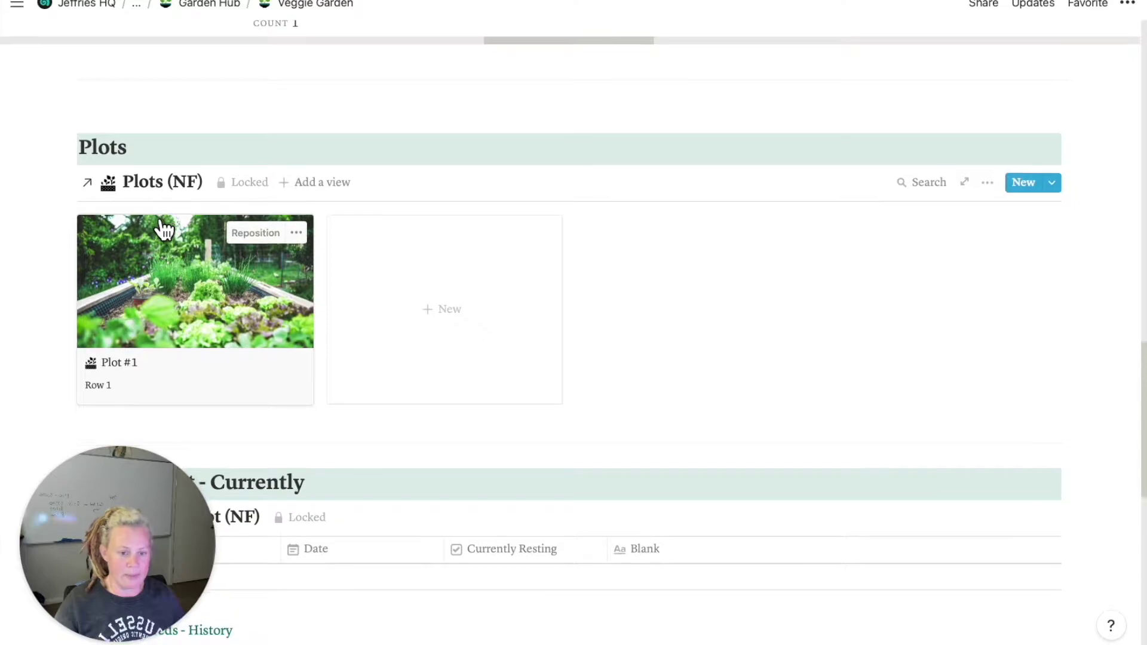
pyautogui.scroll(-1, 163, 229)
pyautogui.press('super+bracketleft')
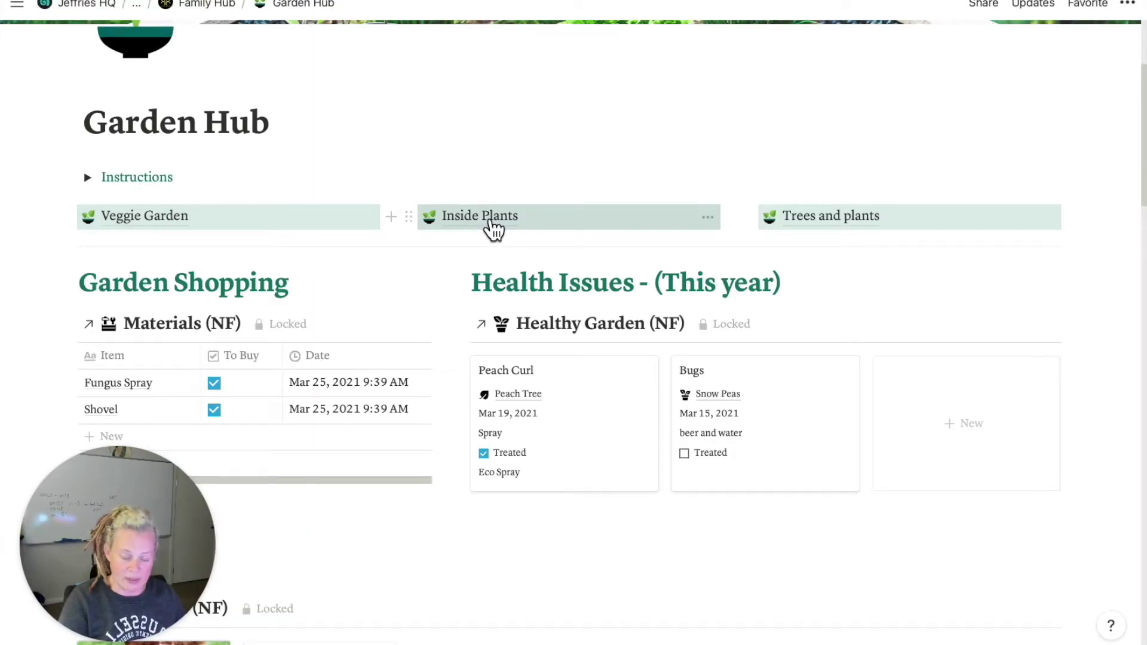
# Step: Open the Inside Plants page and scroll through its contents
pyautogui.click(493, 228)
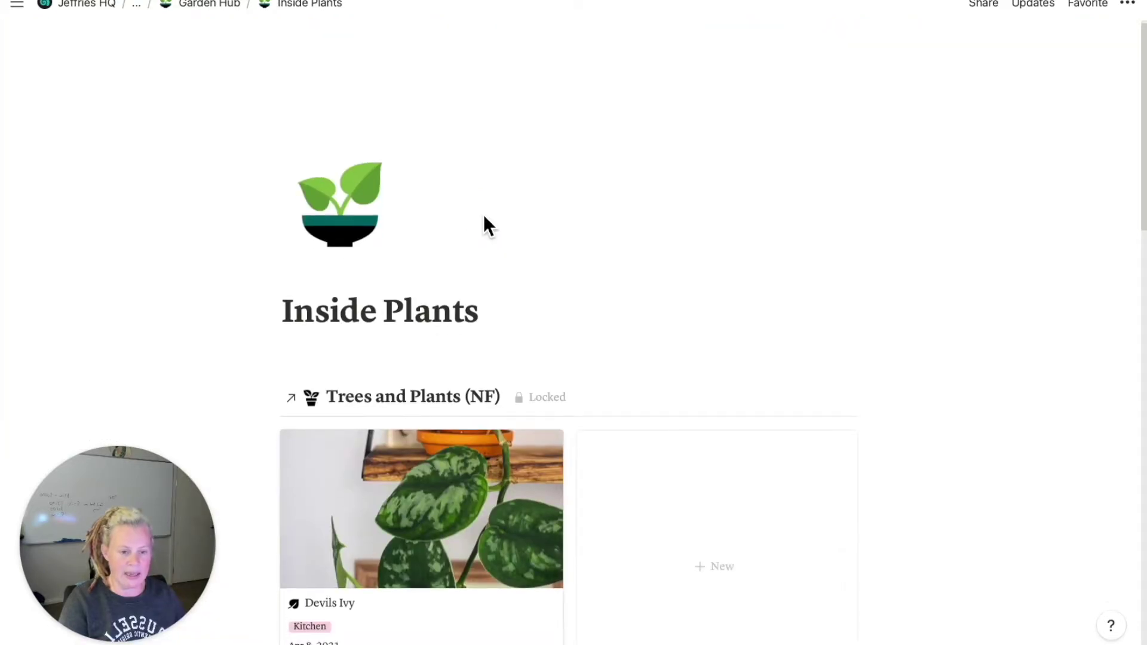
pyautogui.scroll(-5, 485, 219)
pyautogui.scroll(-1, 487, 220)
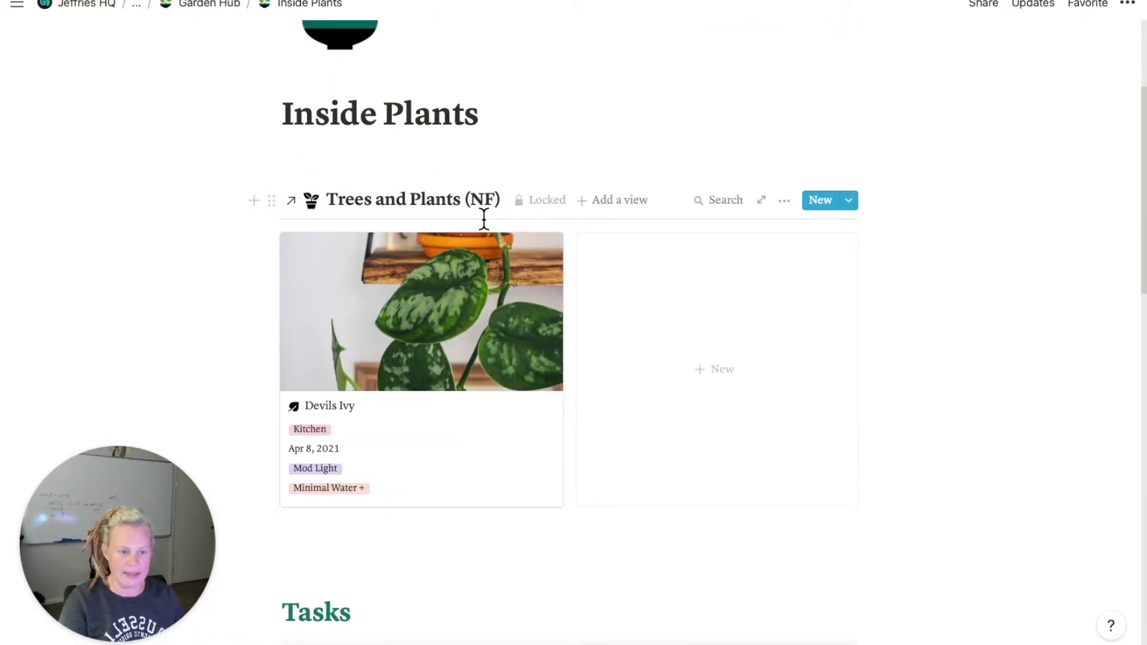
pyautogui.scroll(-2, 484, 219)
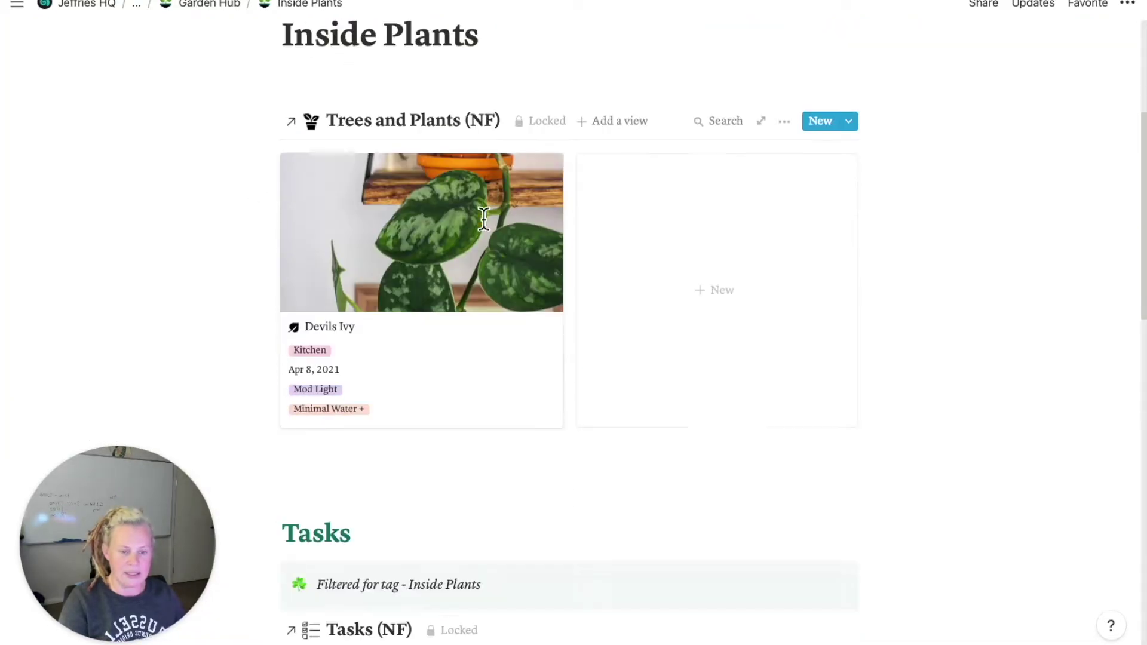
pyautogui.scroll(-3, 484, 218)
pyautogui.scroll(2, 484, 219)
pyautogui.scroll(-2, 492, 227)
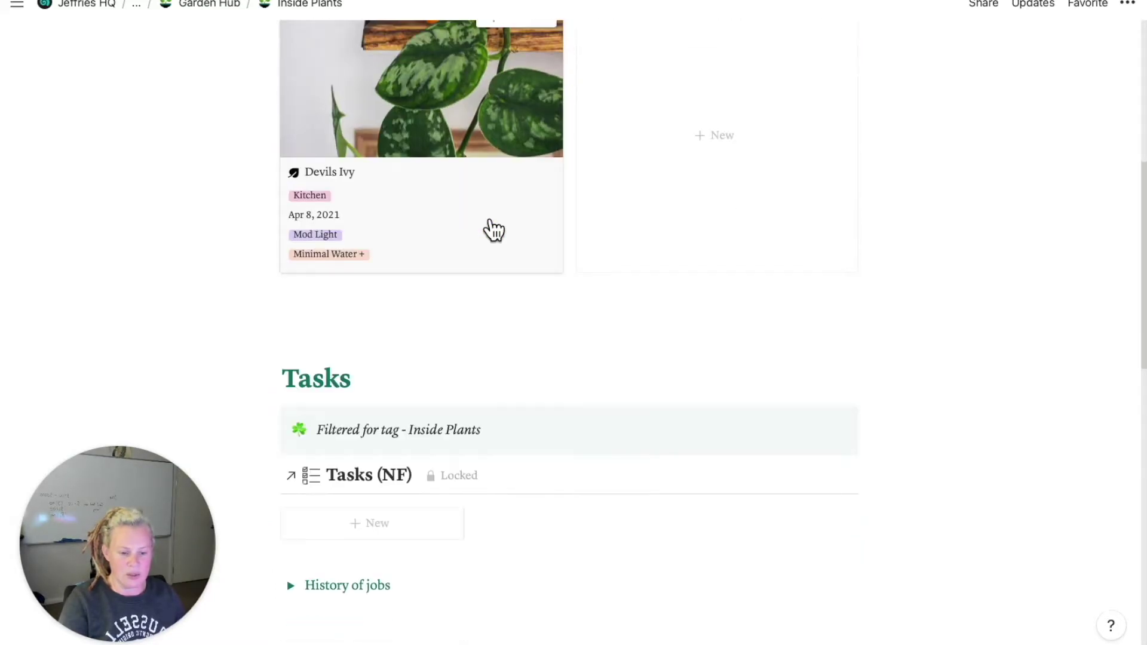
pyautogui.scroll(-2, 487, 222)
pyautogui.scroll(-2, 477, 417)
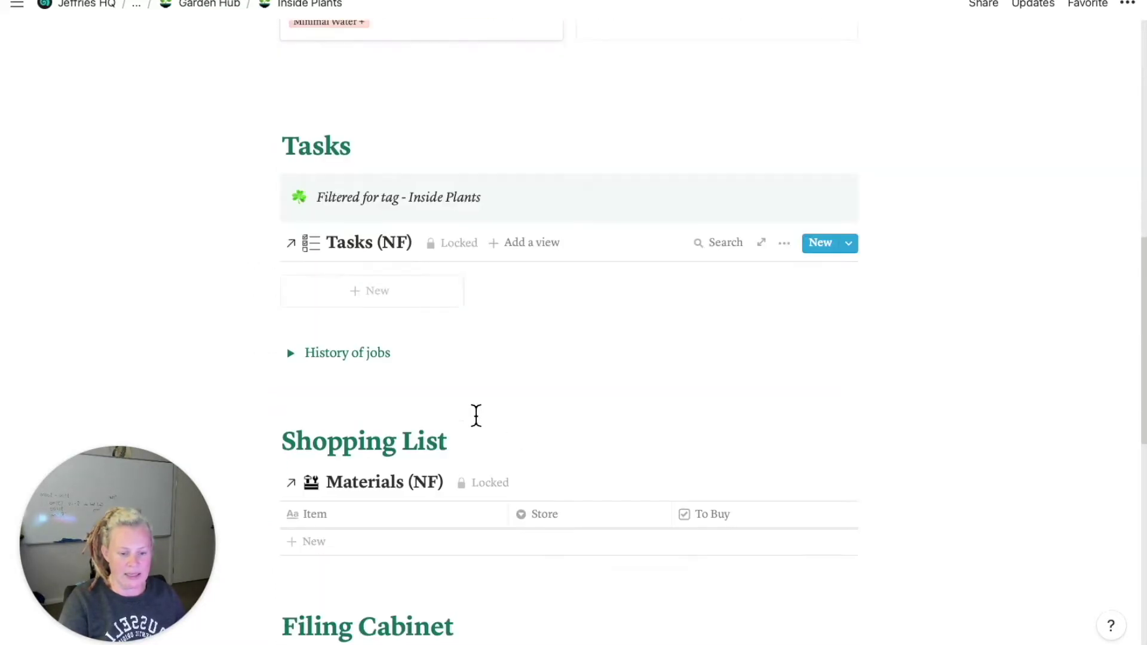
pyautogui.scroll(-1, 476, 417)
pyautogui.scroll(9, 476, 416)
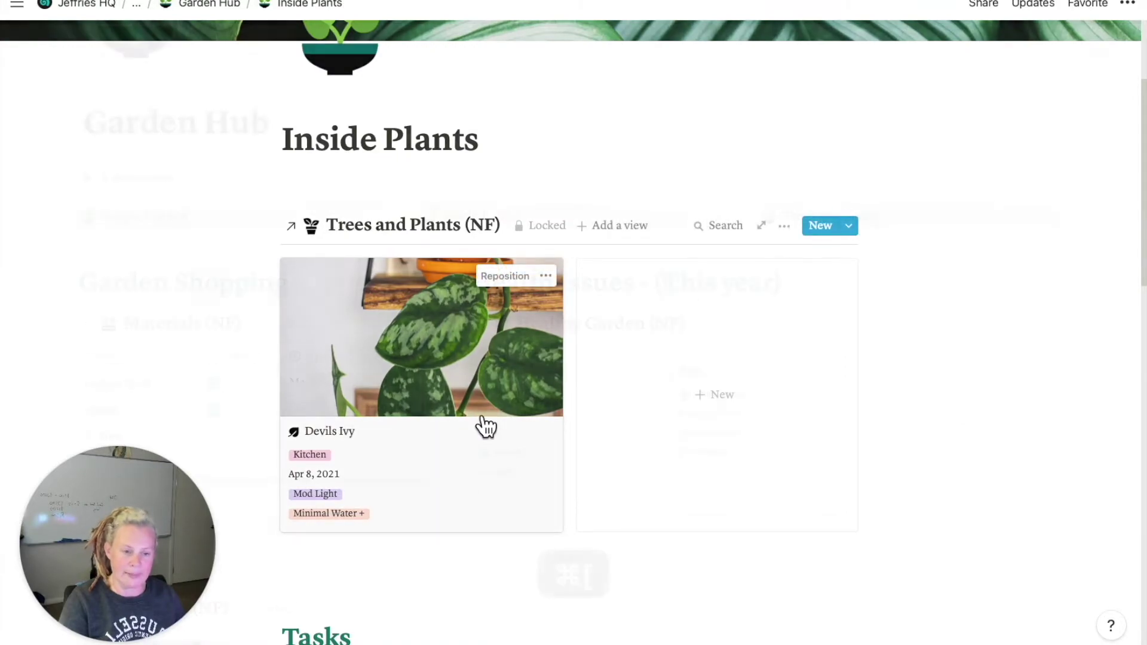
# Step: Review the Trees and plants page's peach tree card and tasks, then go to House Hub
pyautogui.click(799, 226)
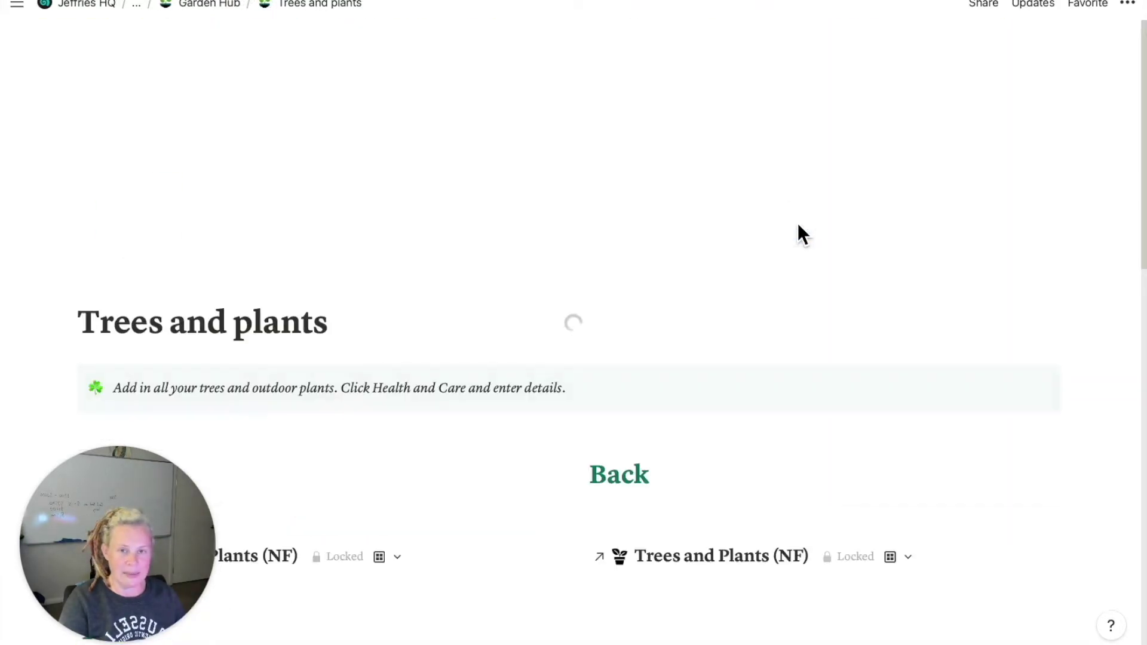
pyautogui.moveTo(1140, 257); pyautogui.dragTo(1140, 357)
pyautogui.scroll(-2, 573, 334)
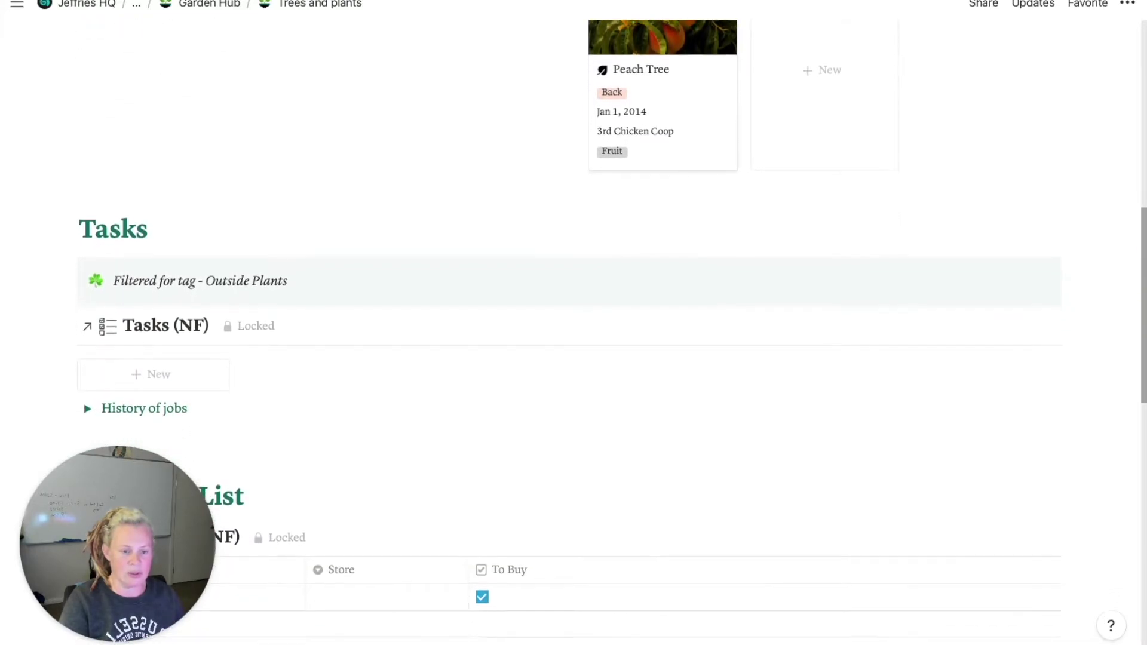
pyautogui.scroll(-2, 573, 335)
pyautogui.scroll(-2, 573, 335)
pyautogui.scroll(-2, 574, 335)
pyautogui.moveTo(1141, 334); pyautogui.dragTo(1139, 193)
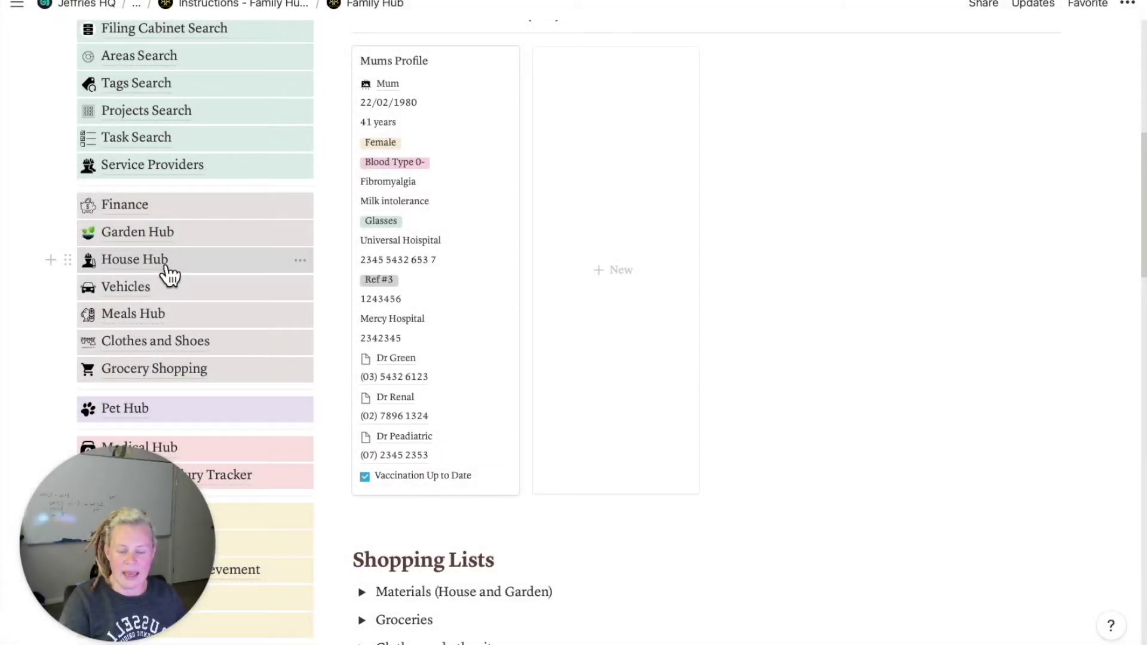
pyautogui.click(158, 262)
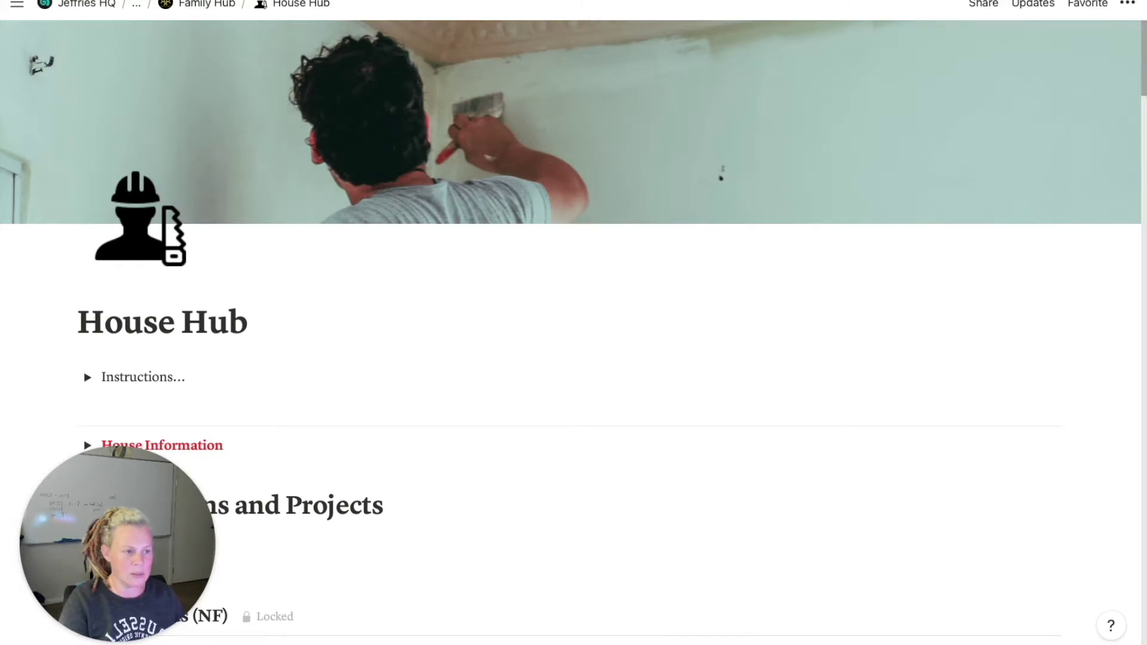
# Step: Scroll through House Hub's tasks, $260 materials, tradesmen and filing cabinet sections
pyautogui.scroll(-2, 1144, 52)
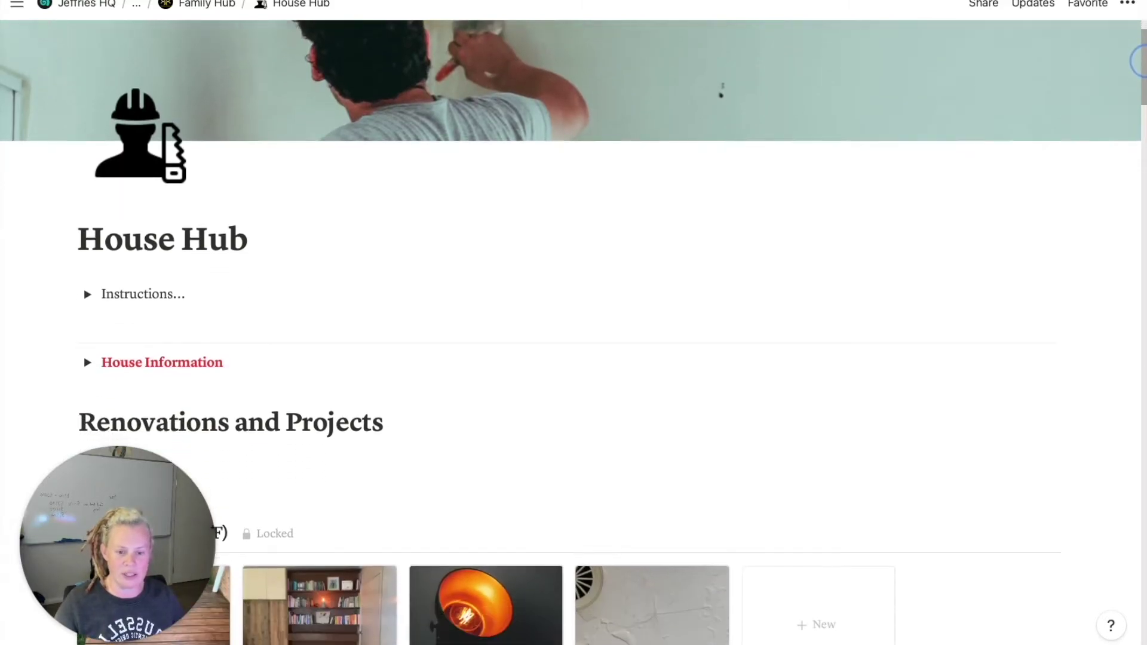
pyautogui.scroll(-2, 1145, 71)
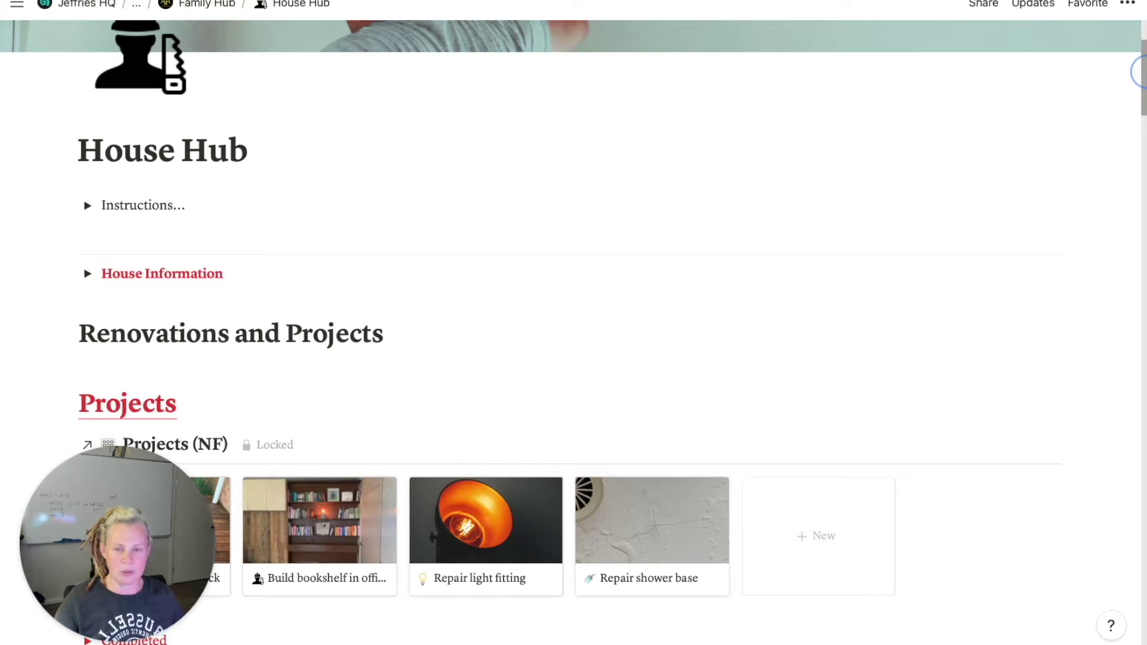
pyautogui.moveTo(1138, 72); pyautogui.dragTo(1142, 83)
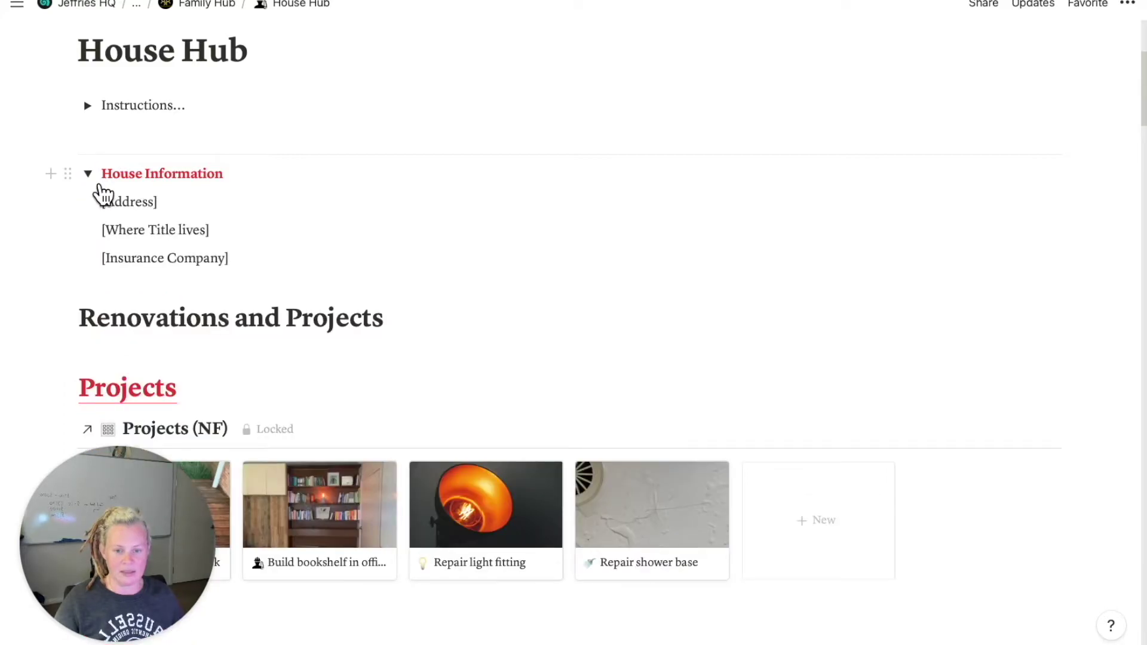
pyautogui.scroll(-1, 103, 192)
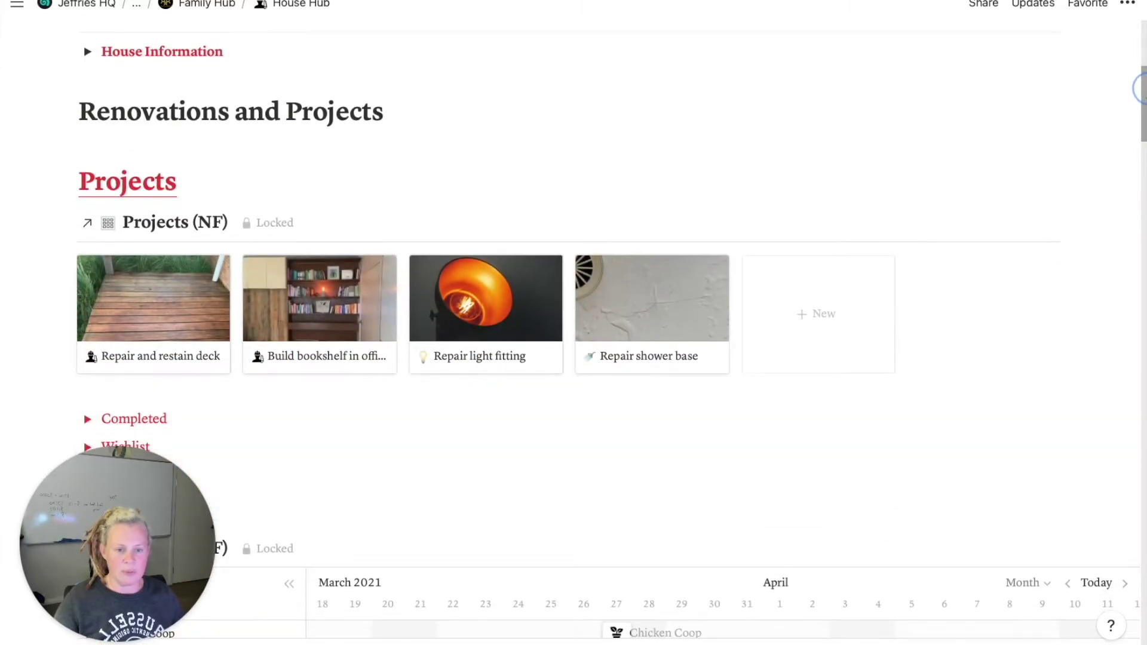
pyautogui.moveTo(1141, 89); pyautogui.dragTo(1144, 144)
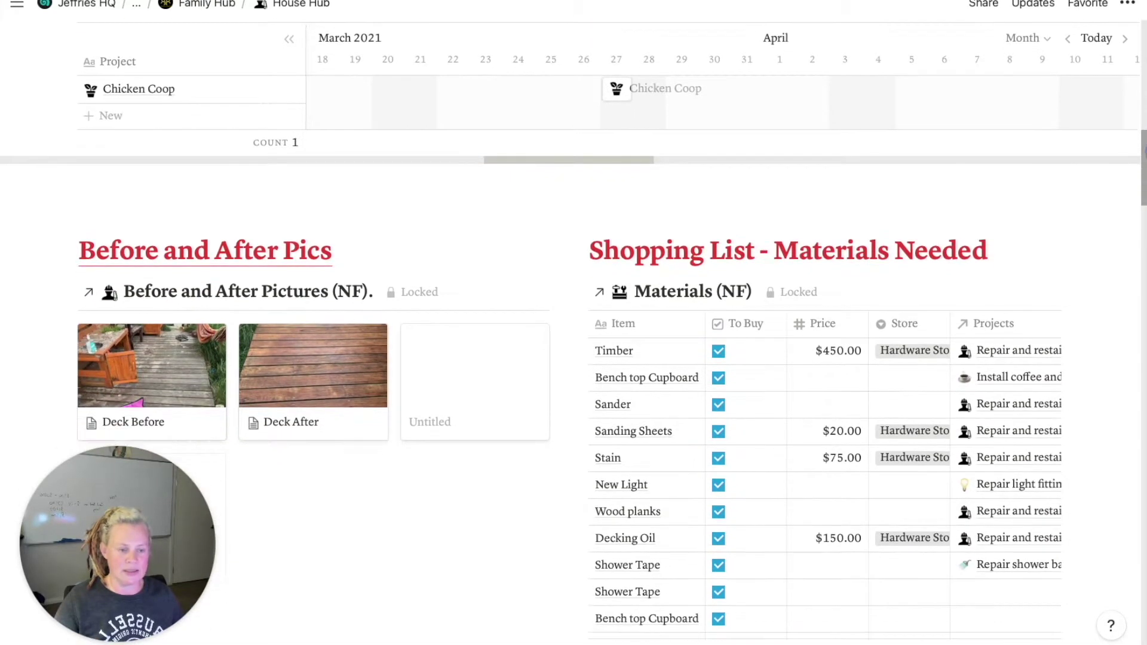
pyautogui.moveTo(1143, 143); pyautogui.dragTo(1143, 185)
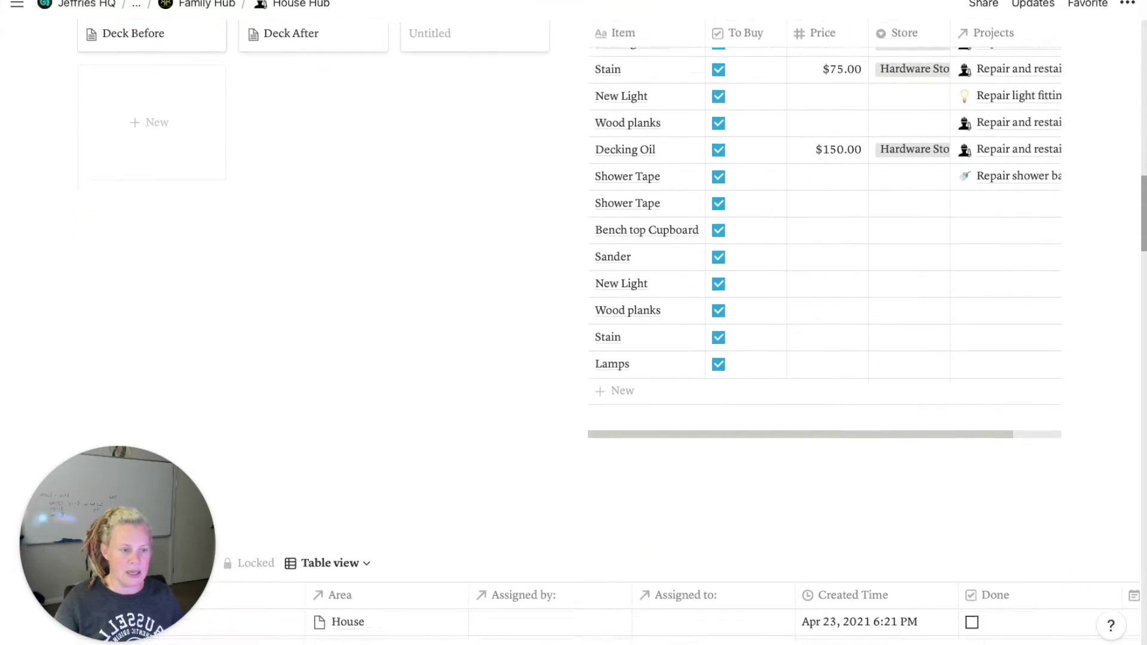
pyautogui.moveTo(1143, 185); pyautogui.dragTo(1143, 351)
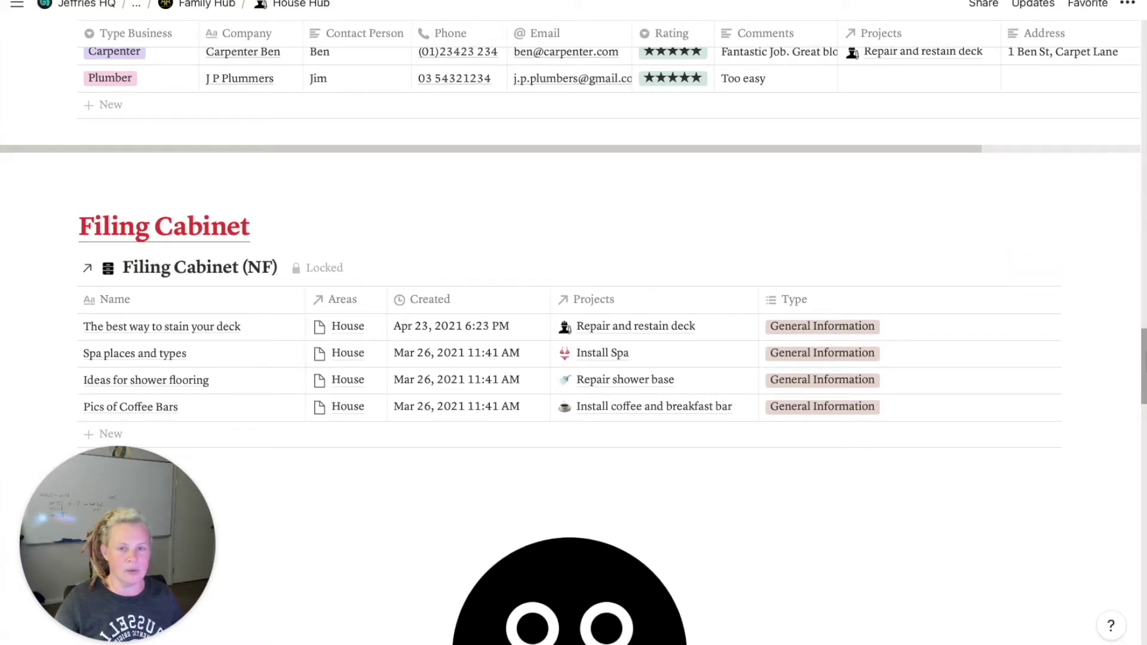
pyautogui.moveTo(1143, 349); pyautogui.dragTo(1144, 144)
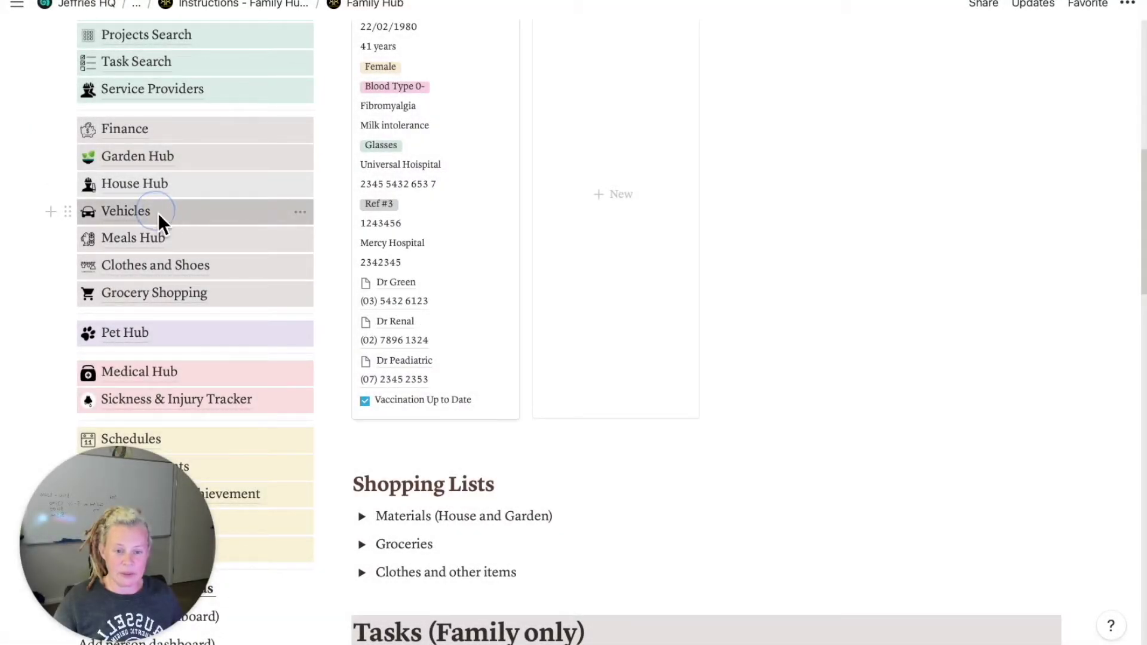
# Step: Open the Vehicles page with its service providers, car-service task and insurance sections
pyautogui.click(159, 214)
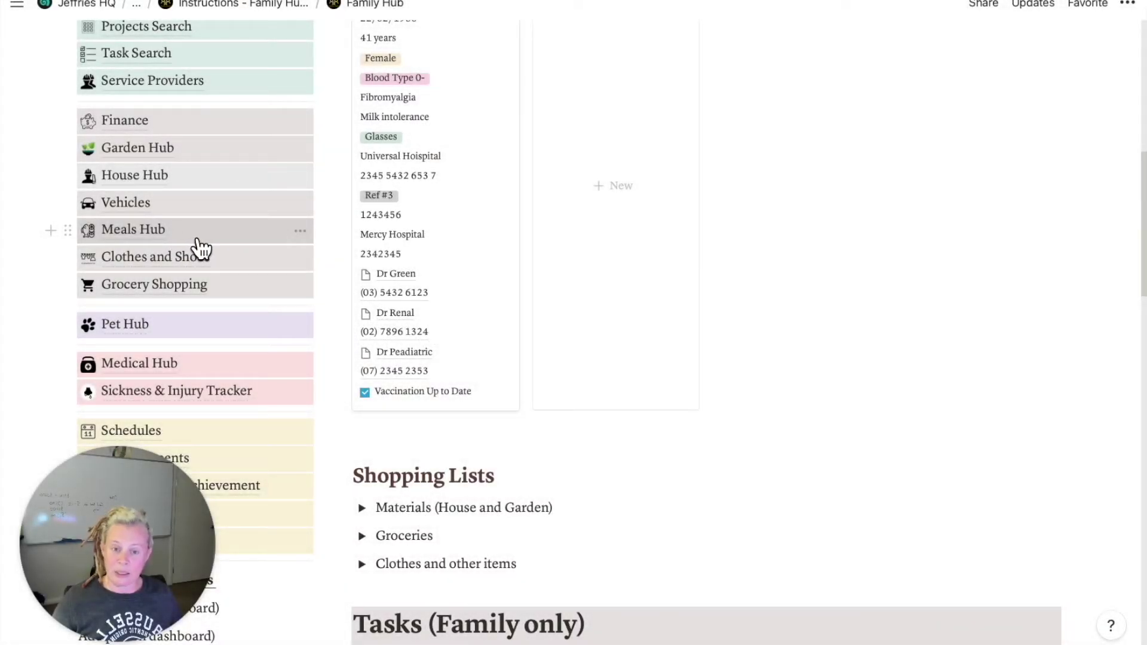
# Step: Open Meals Hub, expand the Week One meal plan, and collapse Recipes this week
pyautogui.click(198, 239)
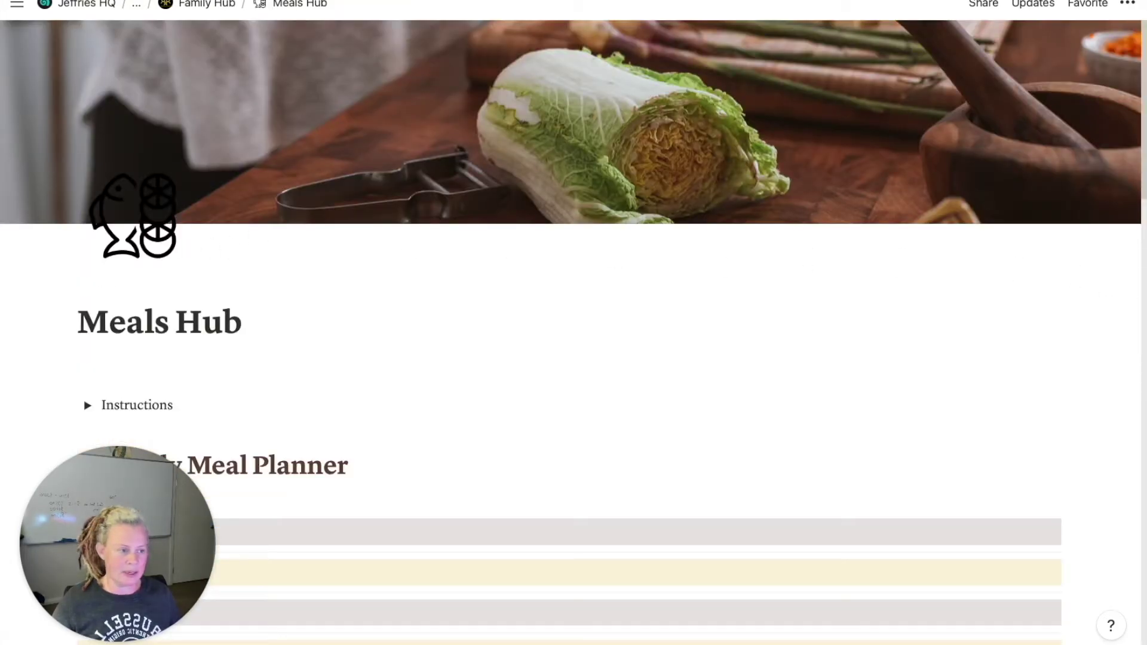
pyautogui.scroll(-3, 1142, 96)
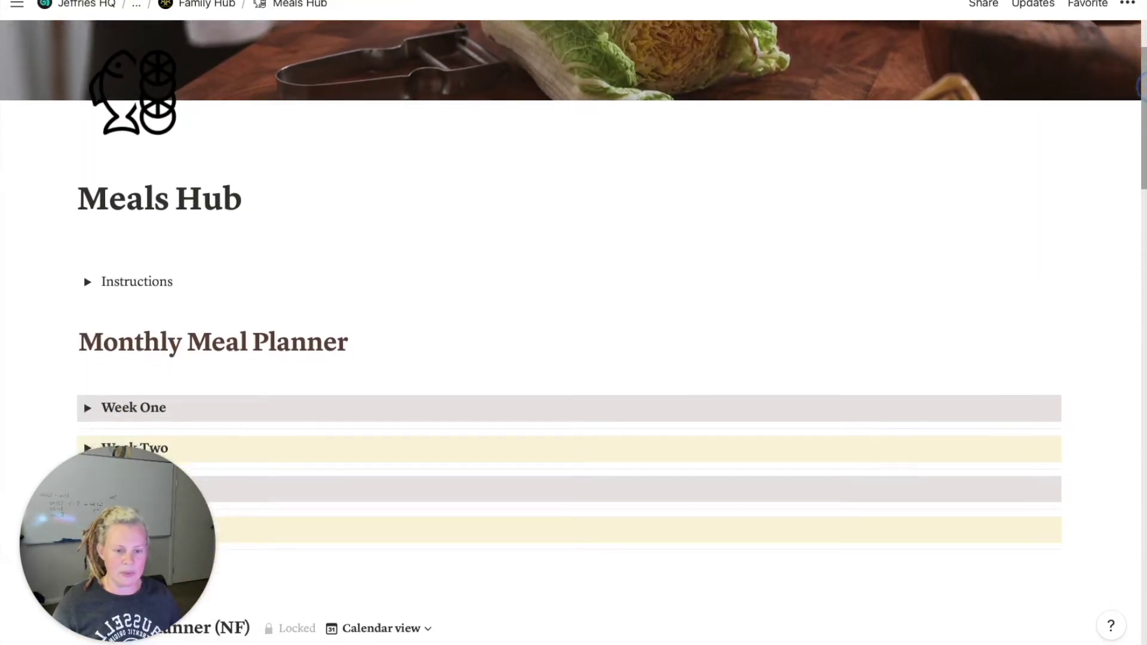
pyautogui.moveTo(1141, 96); pyautogui.dragTo(1143, 143)
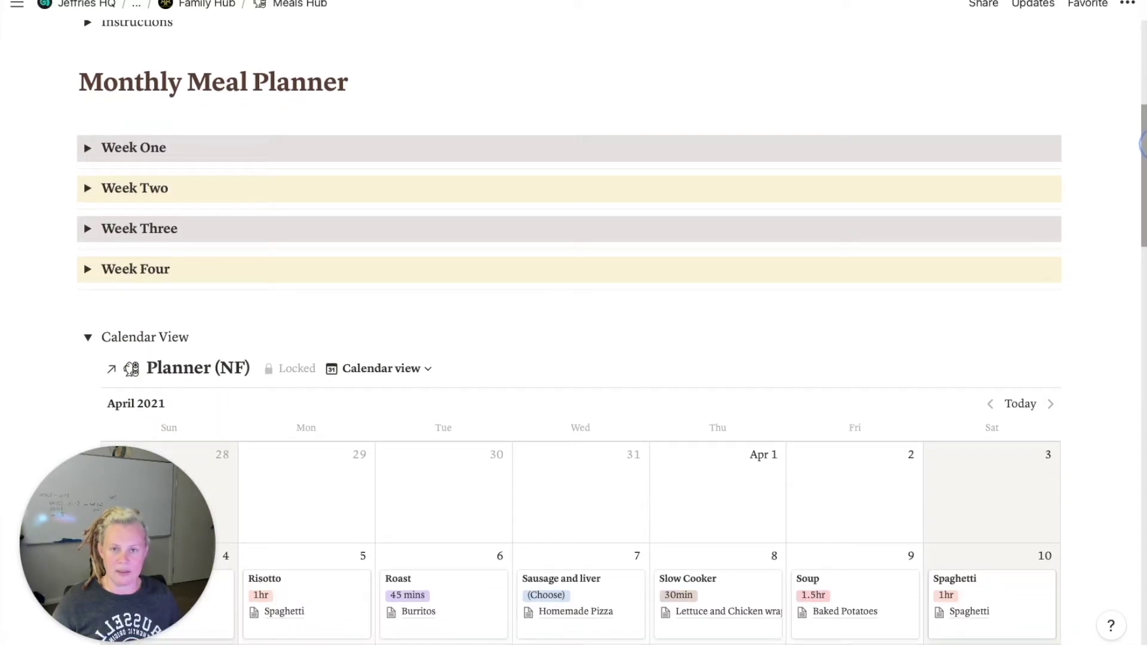
pyautogui.moveTo(1142, 143); pyautogui.dragTo(1142, 156)
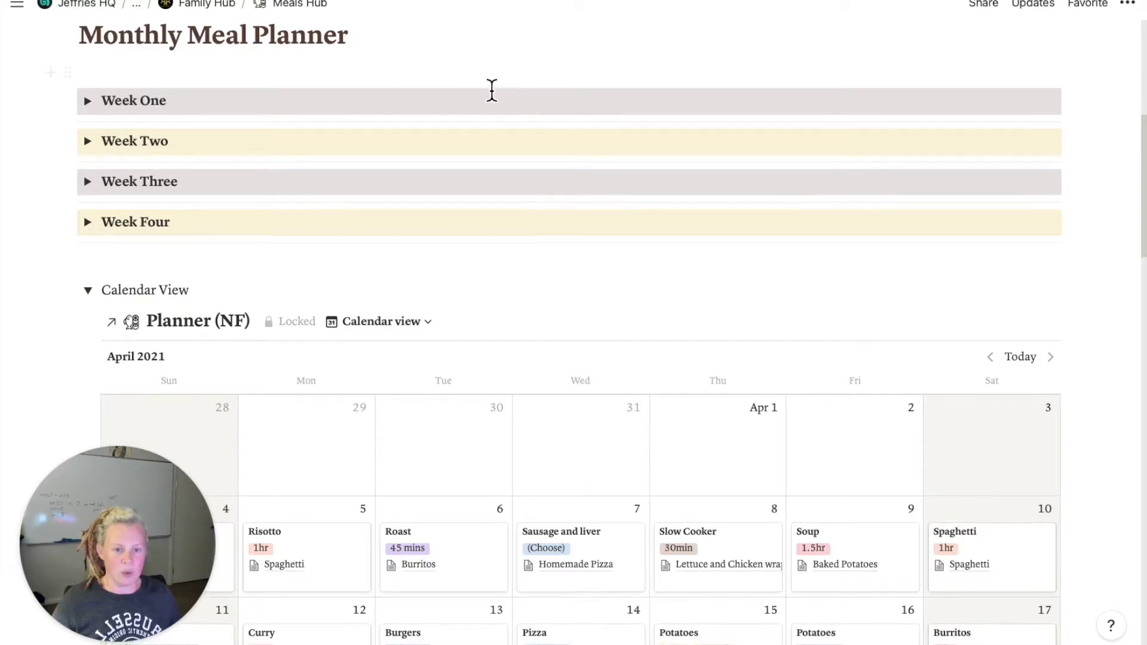
pyautogui.scroll(3, 334, 89)
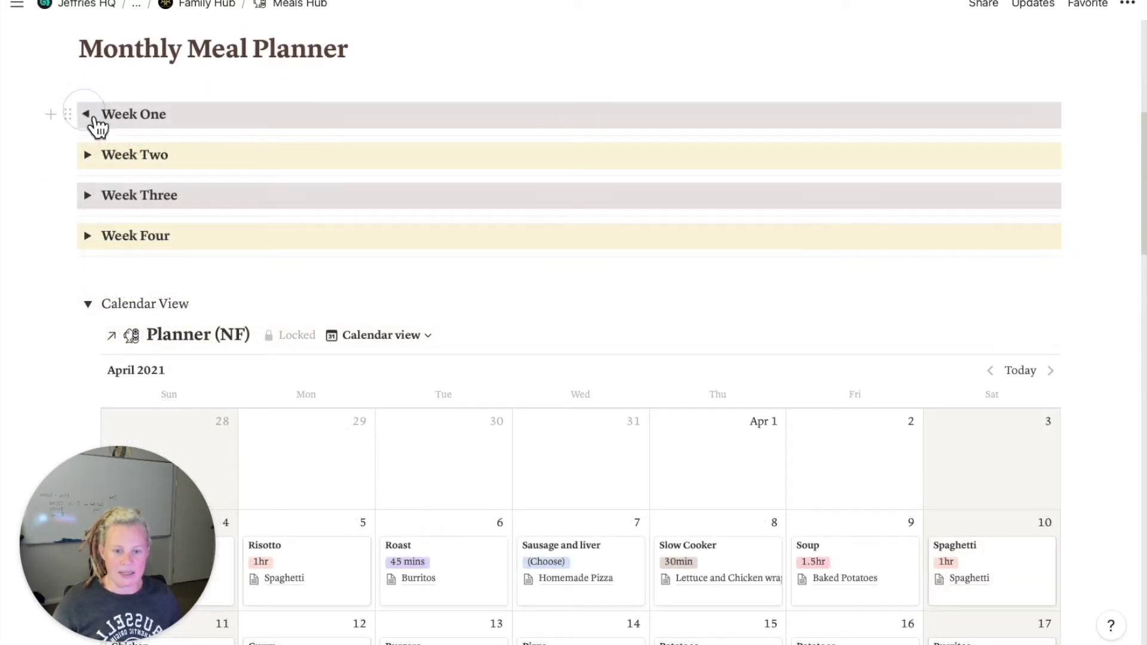
pyautogui.click(93, 118)
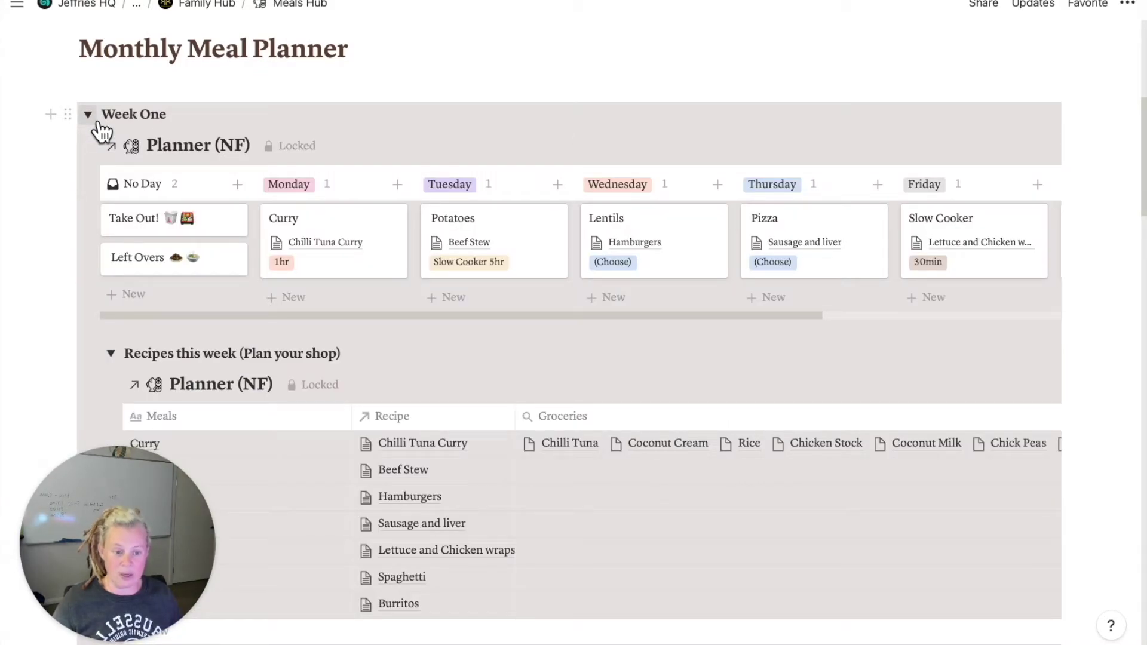
pyautogui.scroll(-2, 100, 126)
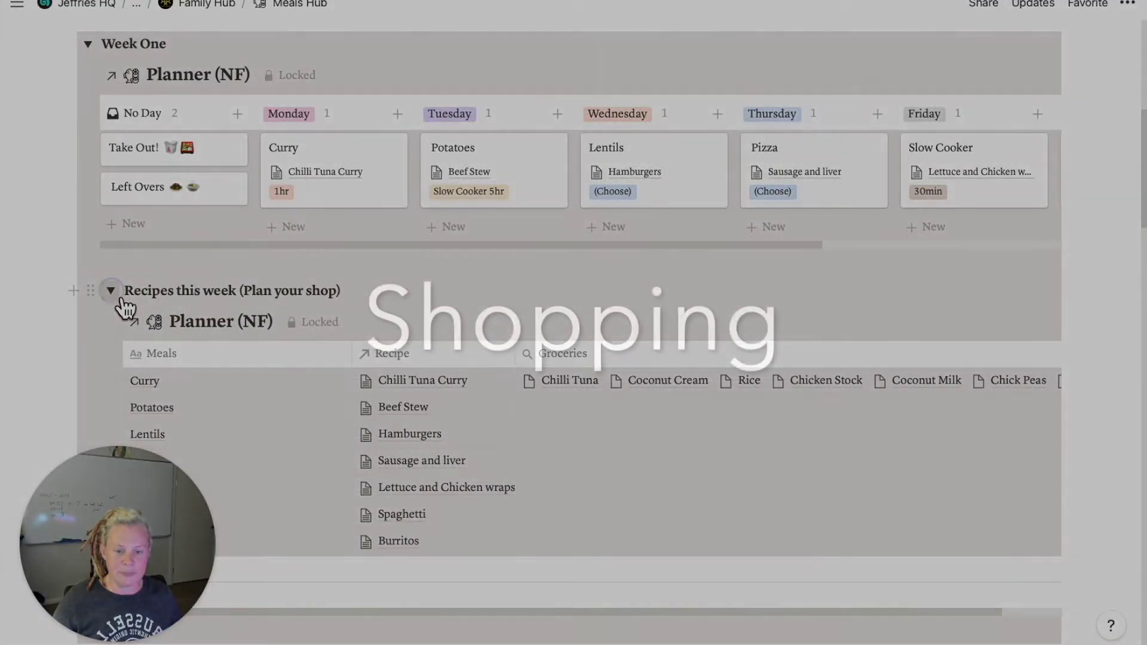
pyautogui.click(111, 292)
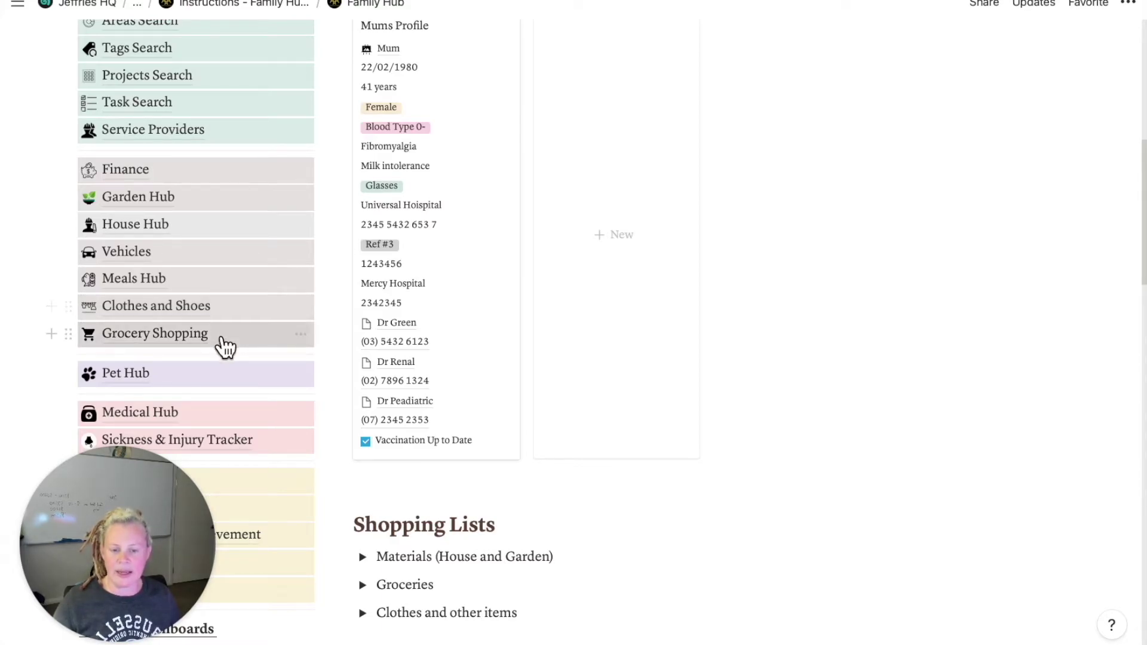
# Step: Open the Clothes and Shoes page and scroll down to its Filing Cabinet
pyautogui.click(211, 315)
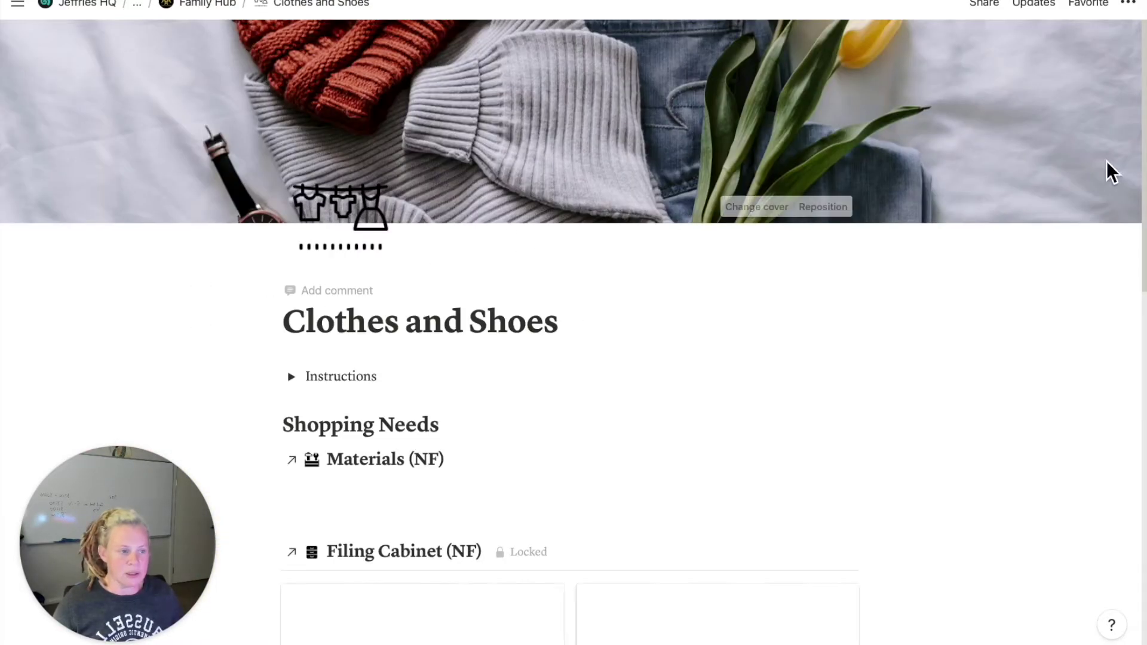
pyautogui.moveTo(1139, 56); pyautogui.dragTo(1135, 204)
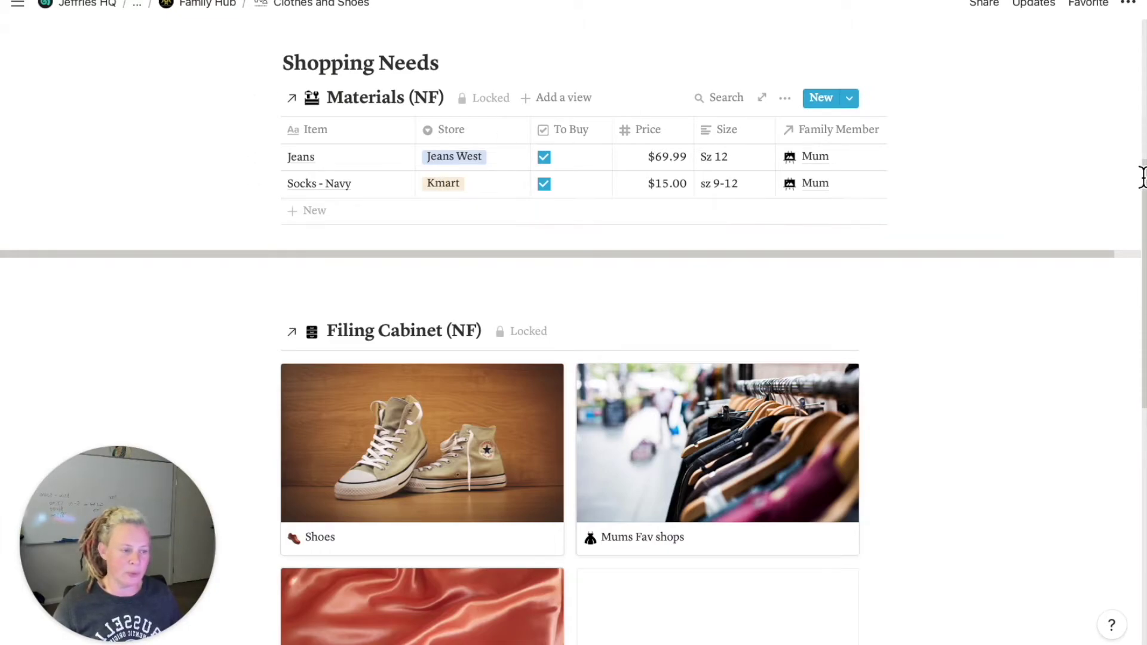
pyautogui.moveTo(1138, 172); pyautogui.dragTo(1139, 241)
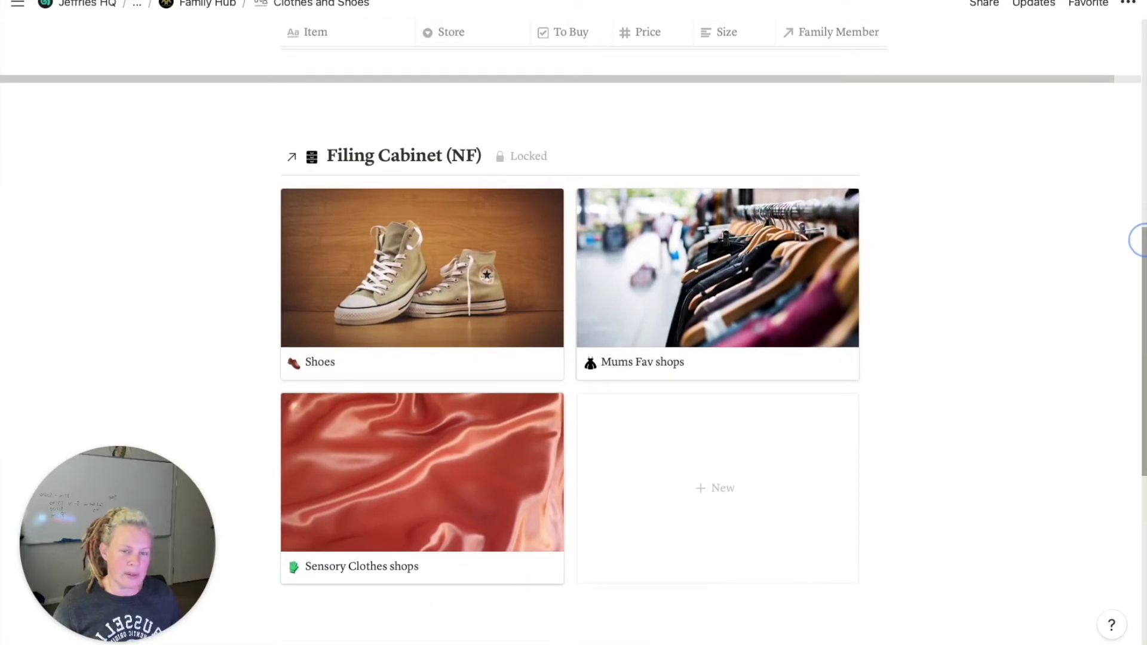
# Step: Preview the Shoes entry and scroll through its shopping list and Nike store card
pyautogui.click(451, 294)
pyautogui.scroll(-5, 444, 291)
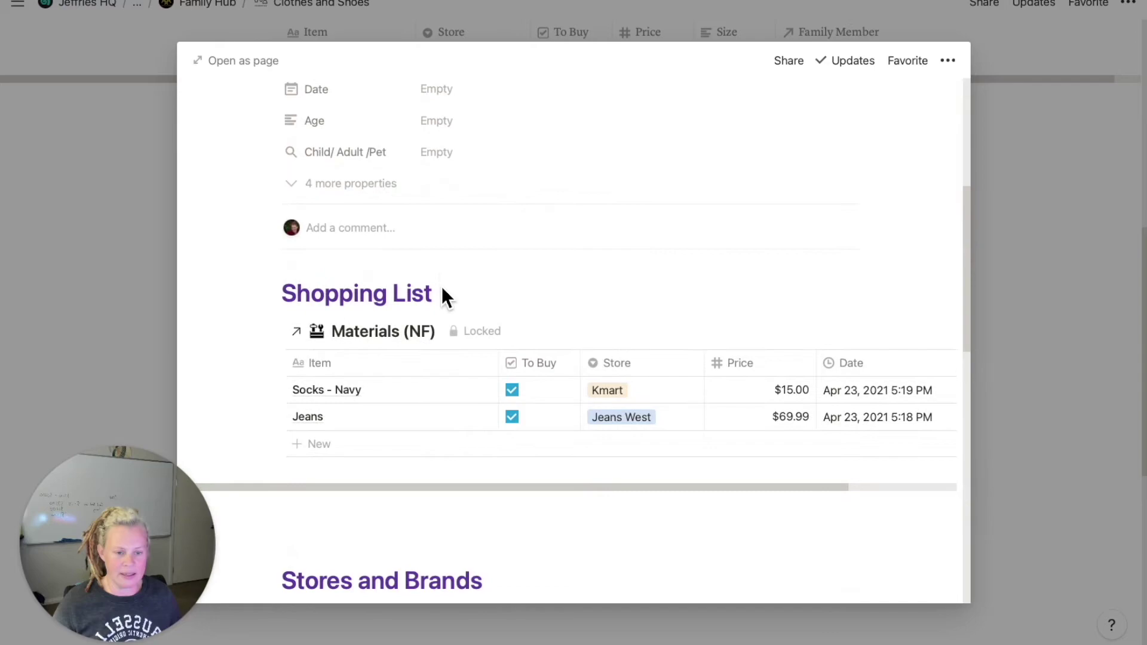
pyautogui.scroll(-1, 442, 295)
pyautogui.scroll(-4, 422, 385)
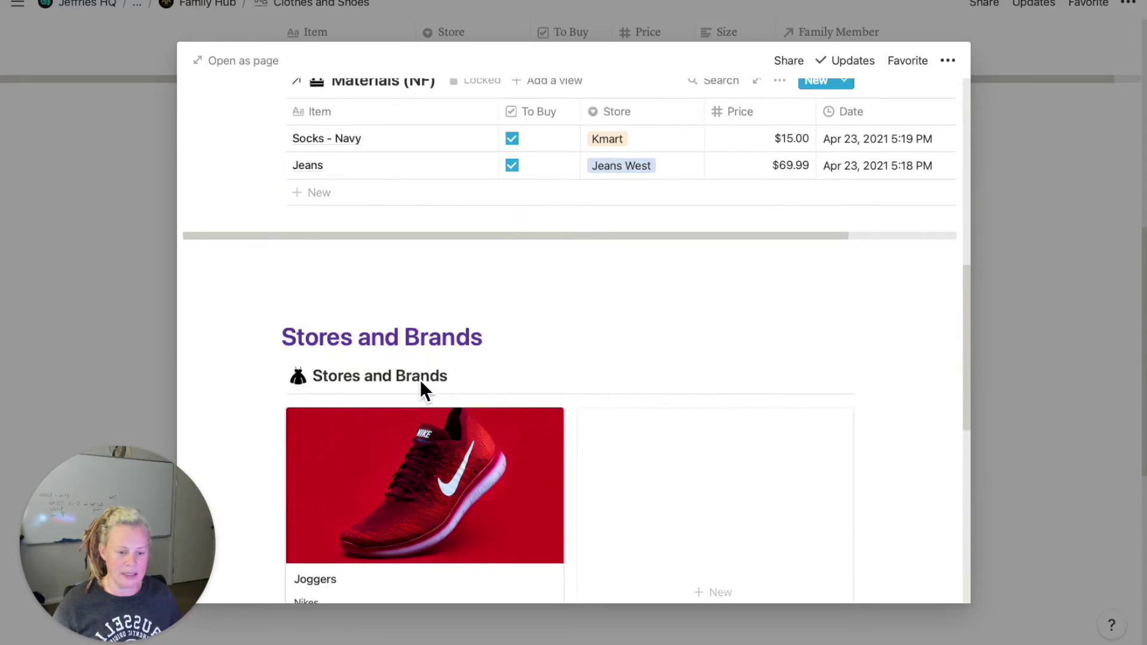
pyautogui.scroll(-3, 551, 473)
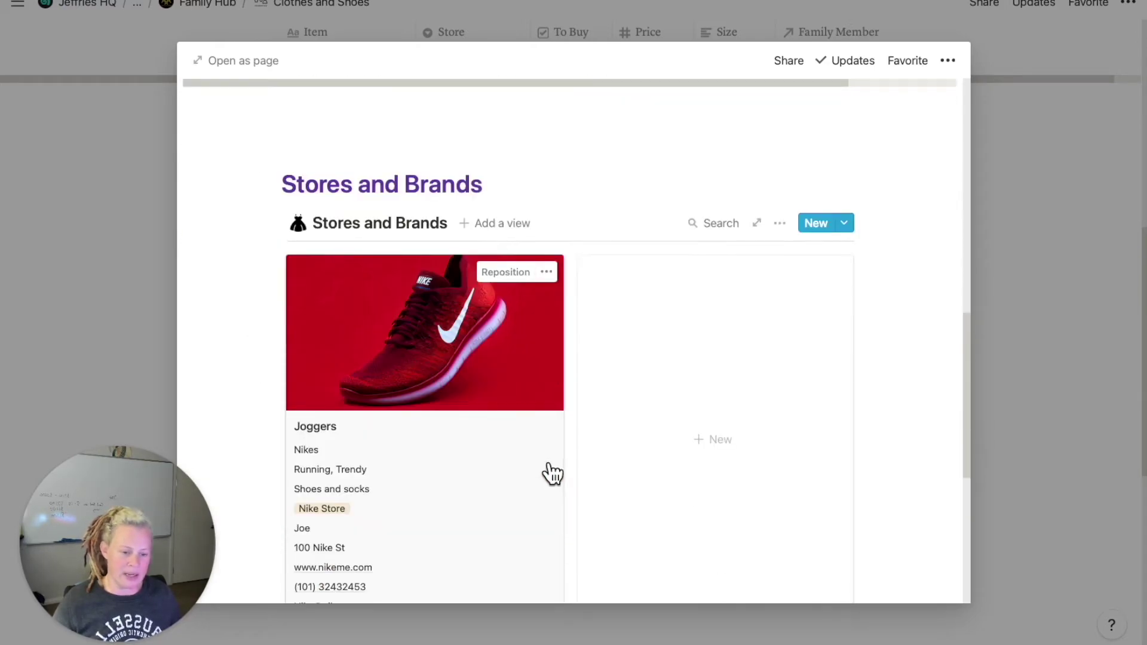
pyautogui.scroll(-2, 520, 420)
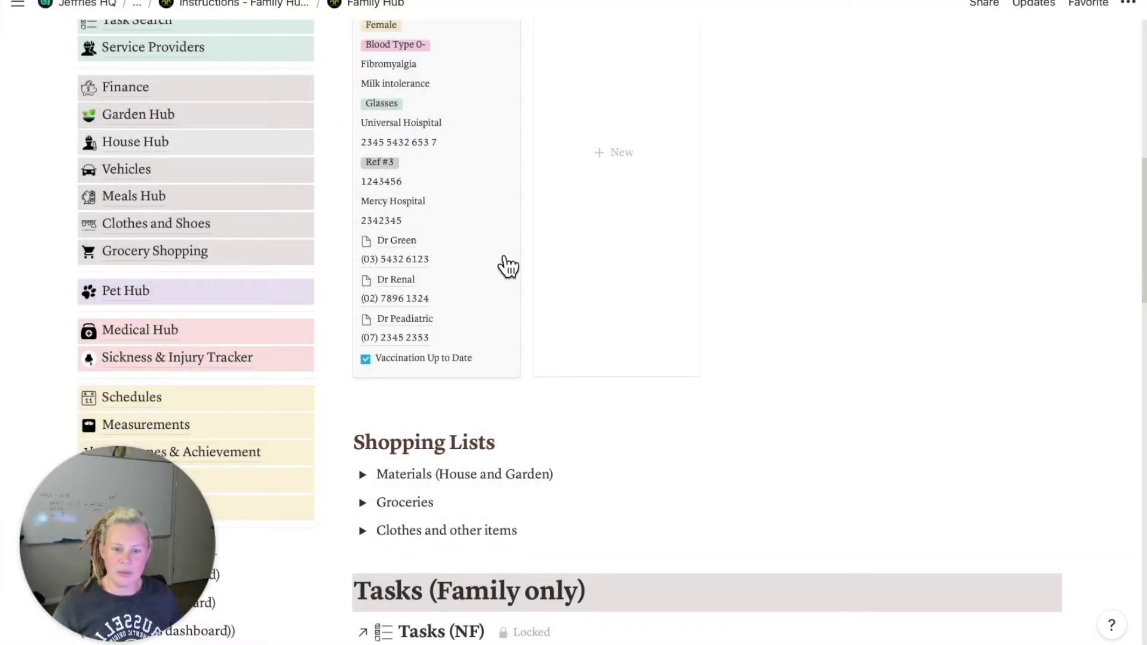
# Step: Open Grocery Shopping, collapse its instructions, and browse the aisle-sorted Go Shopping - All list
pyautogui.click(190, 256)
pyautogui.scroll(-4, 204, 269)
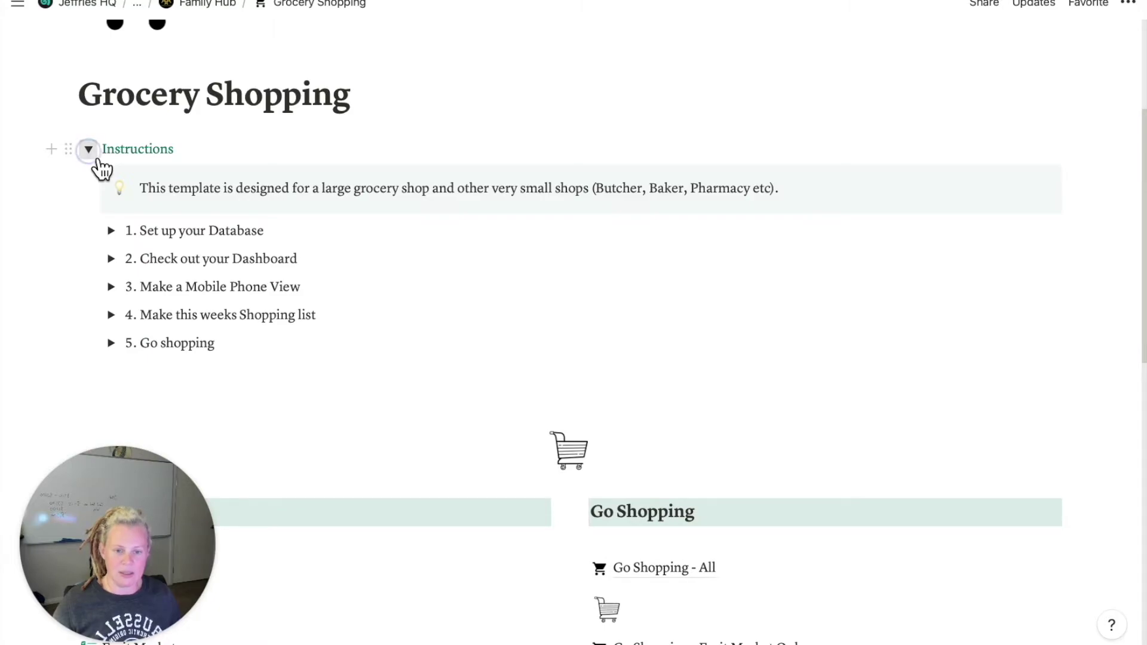
pyautogui.click(96, 158)
pyautogui.scroll(-2, 95, 161)
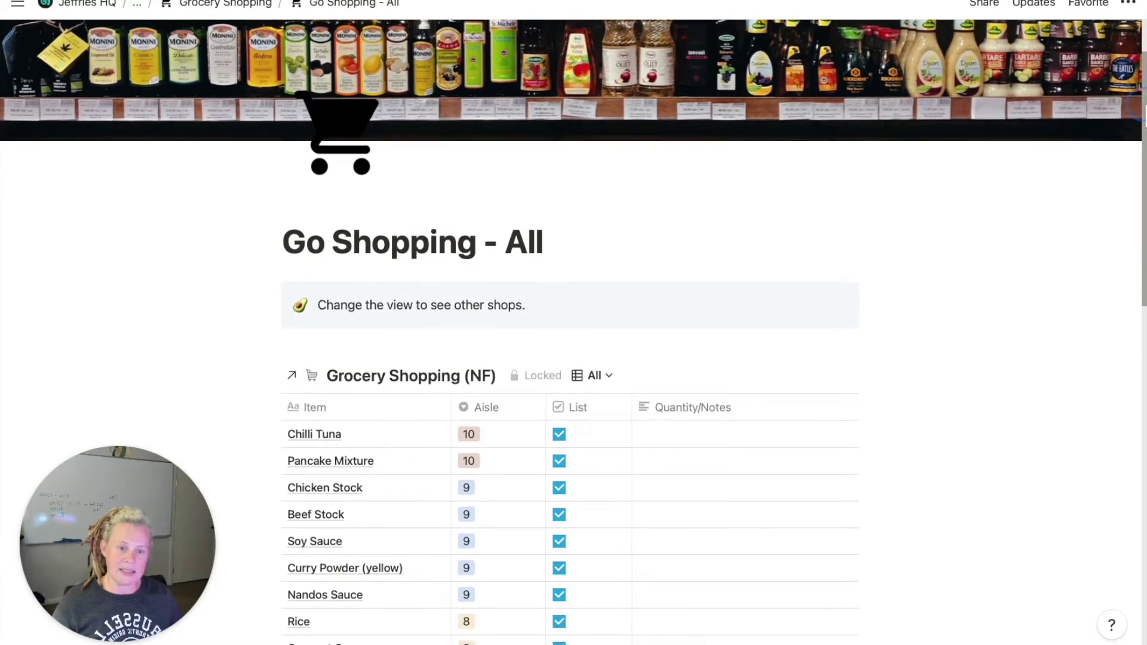
pyautogui.moveTo(1141, 108); pyautogui.dragTo(1137, 278)
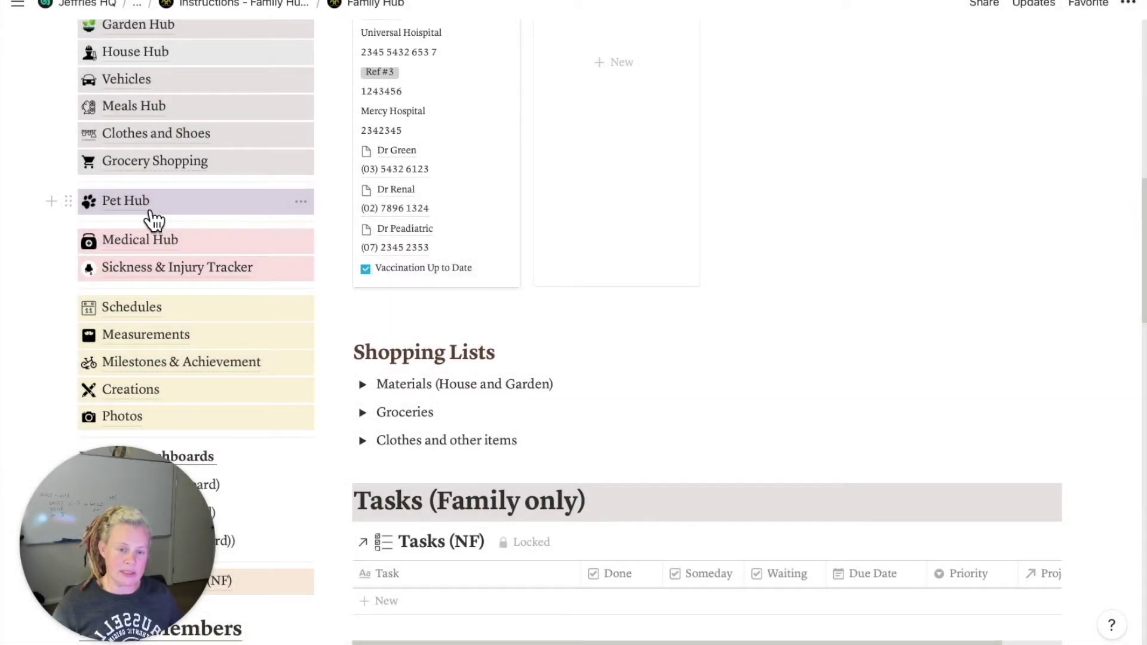
# Step: Open the Pet Hub page and scroll through its pet dashboard
pyautogui.click(152, 212)
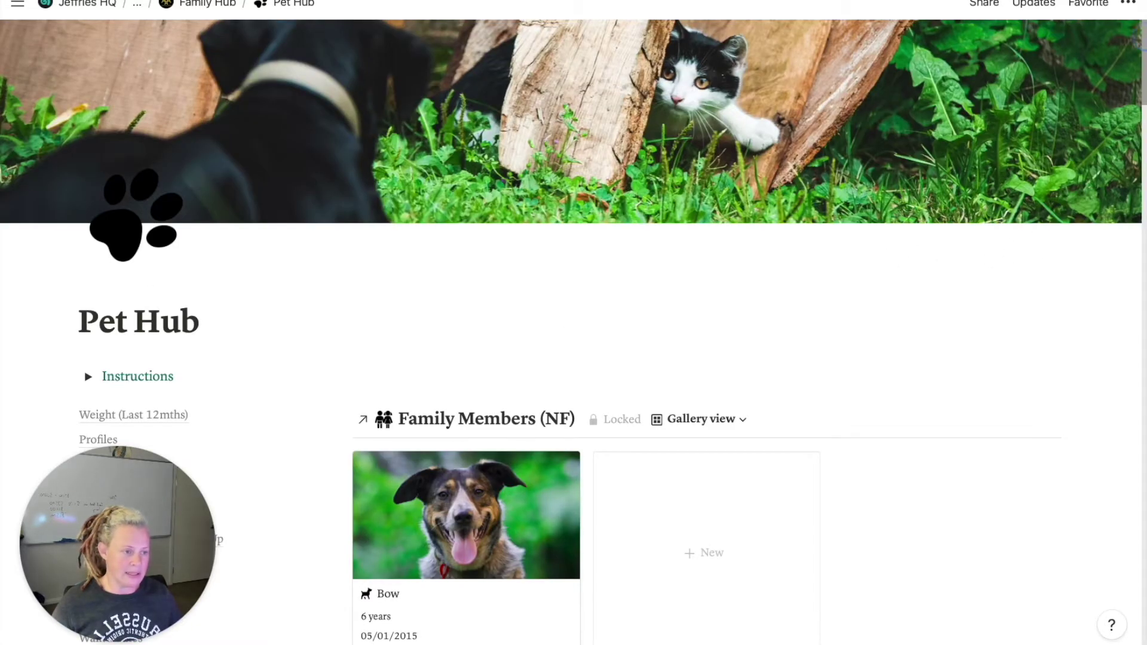
pyautogui.scroll(-1, 1145, 51)
pyautogui.scroll(-2, 1143, 51)
pyautogui.moveTo(1138, 48); pyautogui.dragTo(1142, 87)
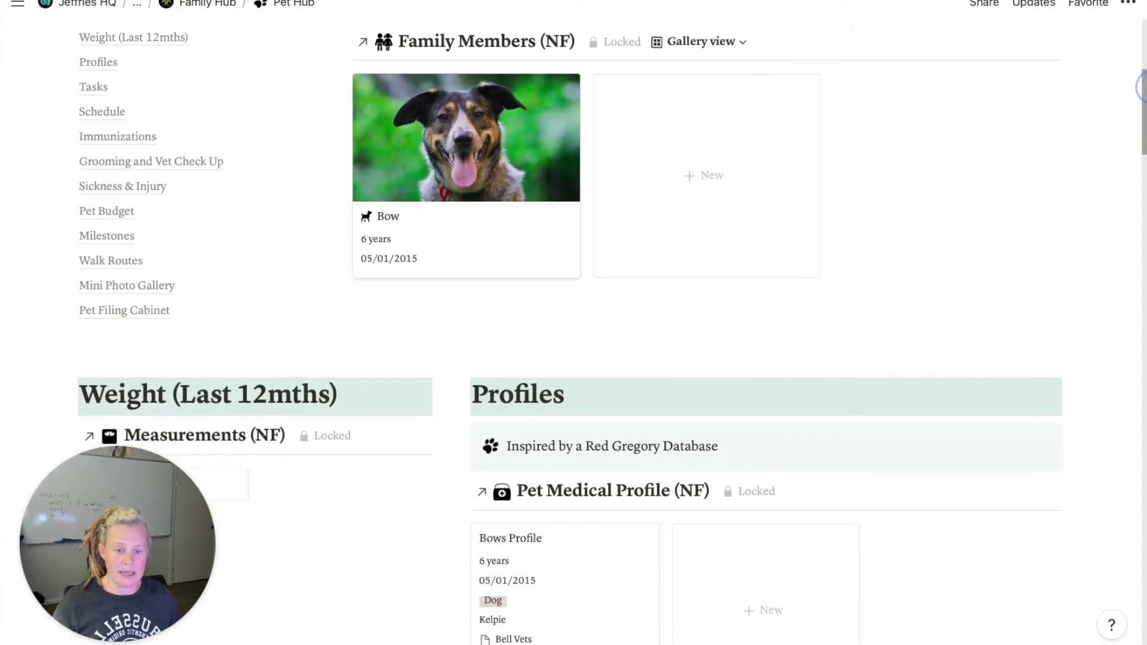
pyautogui.moveTo(1141, 86); pyautogui.dragTo(1141, 90)
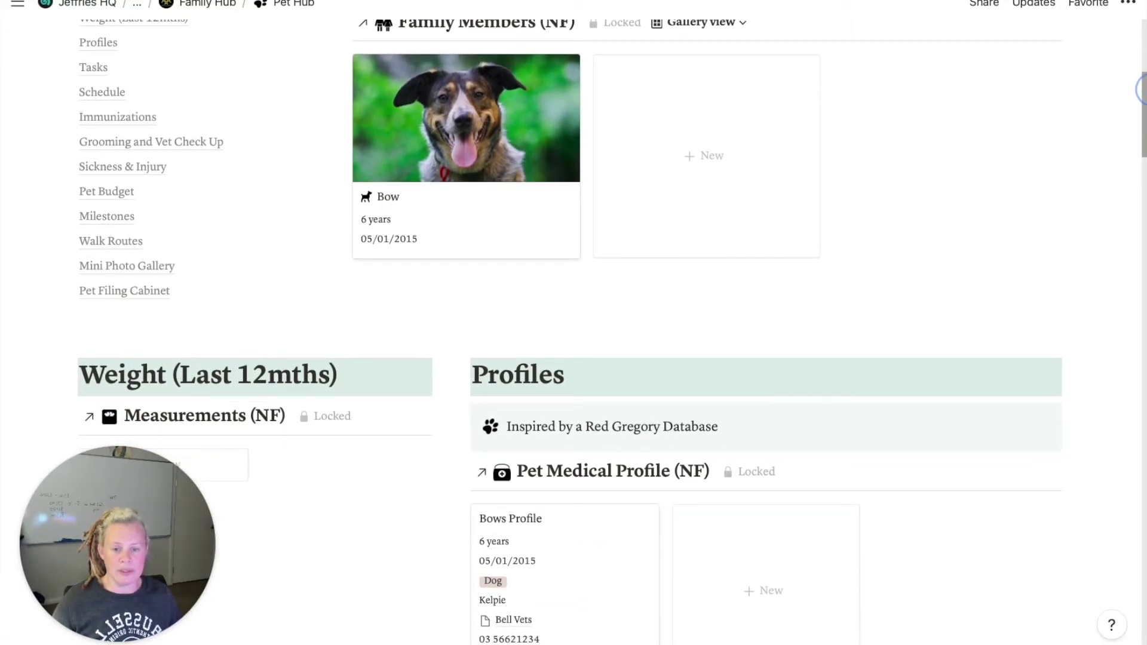
pyautogui.moveTo(1141, 90); pyautogui.dragTo(1141, 92)
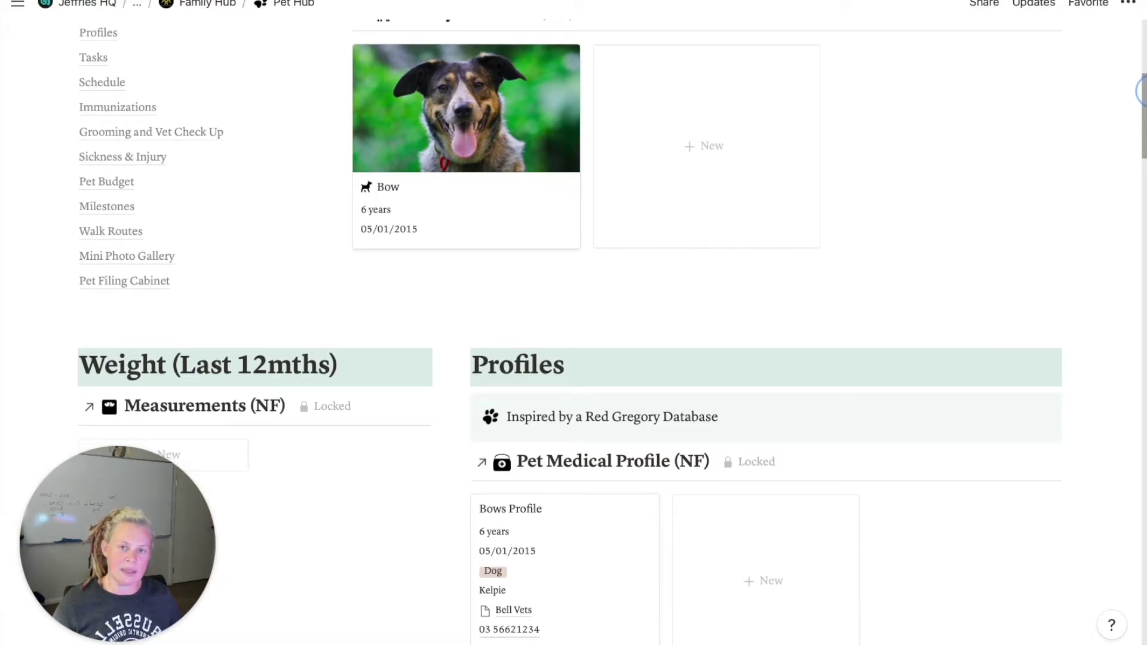
pyautogui.moveTo(1142, 91); pyautogui.dragTo(1141, 91)
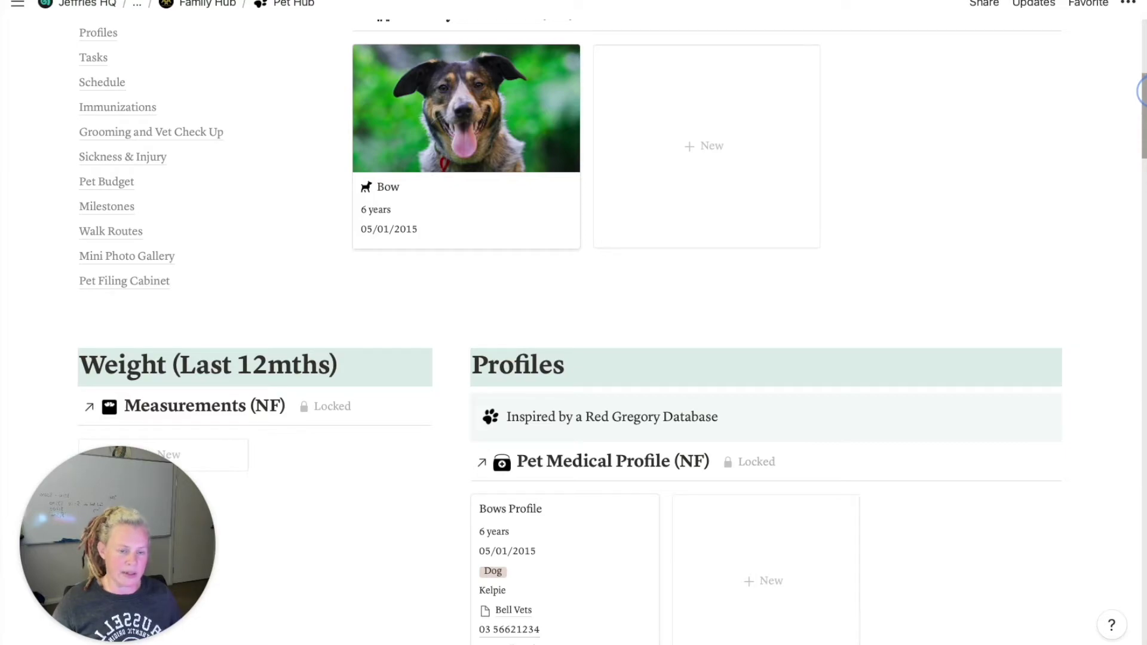
pyautogui.moveTo(1141, 93); pyautogui.dragTo(1141, 90)
pyautogui.click(481, 161)
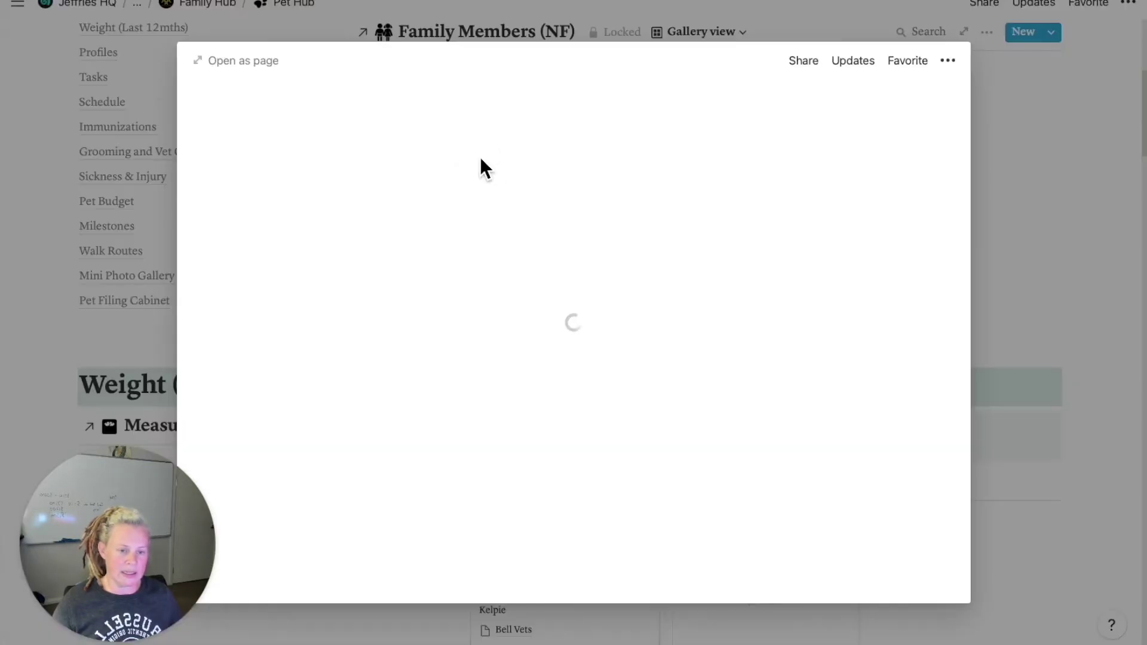
pyautogui.scroll(-2, 481, 157)
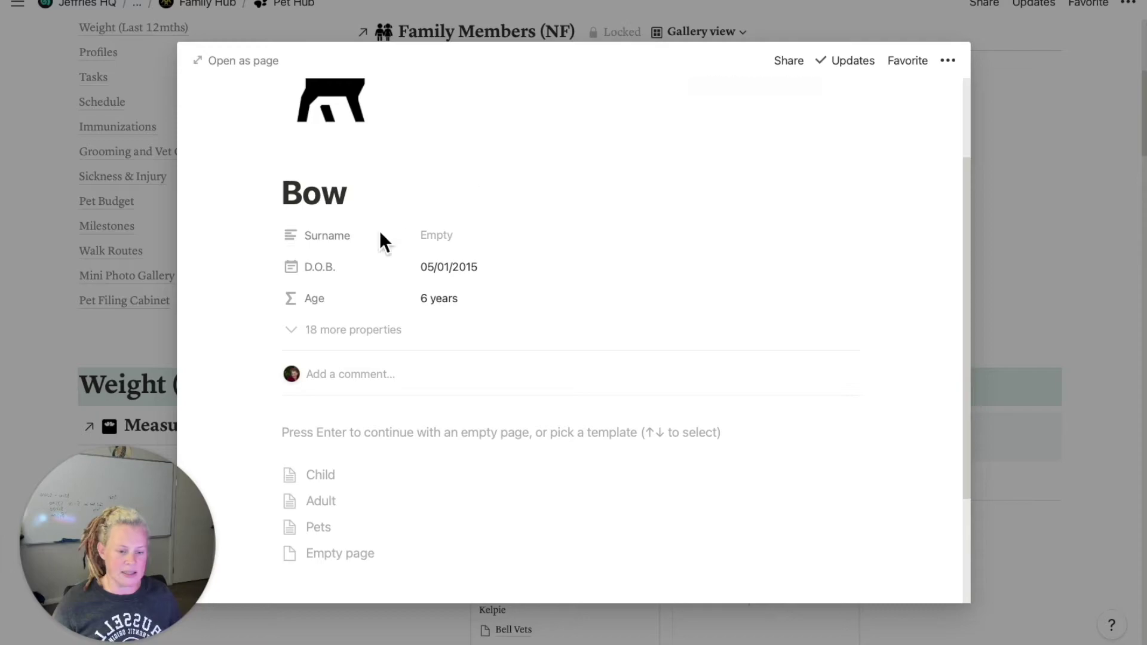
pyautogui.click(348, 539)
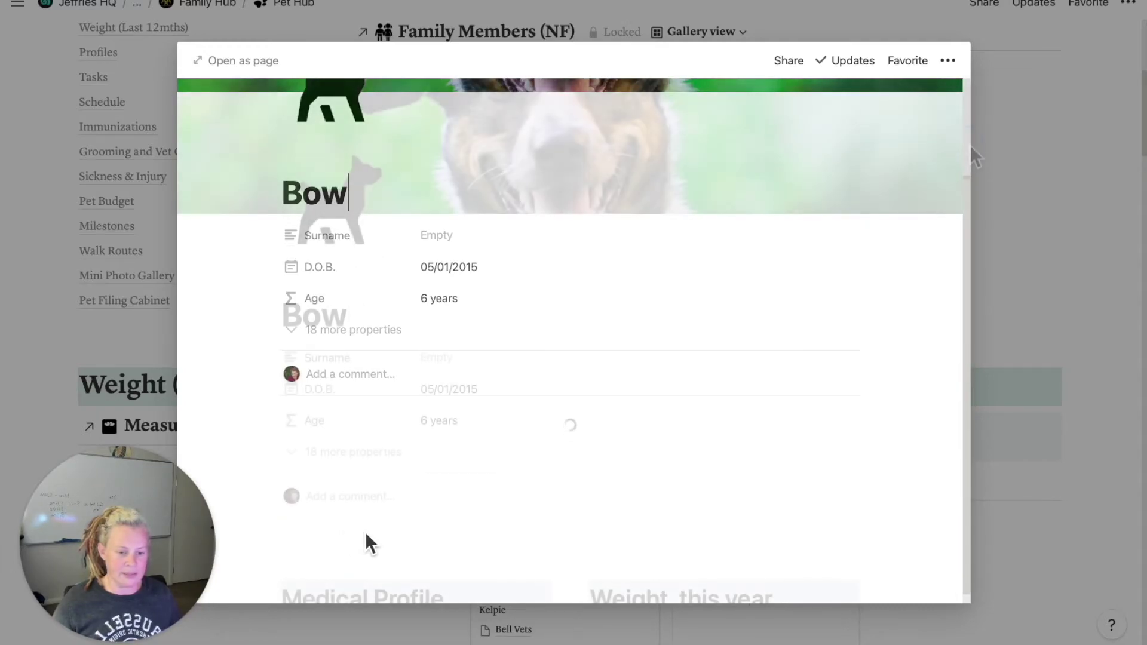
pyautogui.moveTo(970, 148)
pyautogui.mouseDown()
pyautogui.moveTo(980, 275)
pyautogui.moveTo(969, 371)
pyautogui.mouseUp()
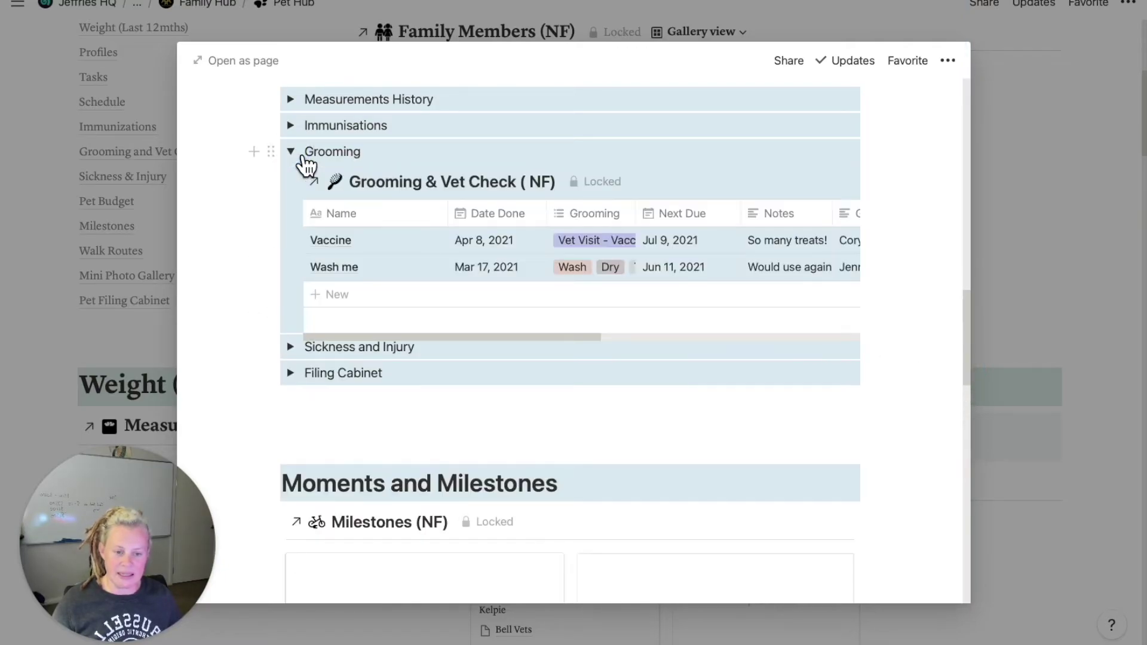
# Step: Collapse Bow's Grooming section and close the preview back to Pet Hub
pyautogui.click(303, 157)
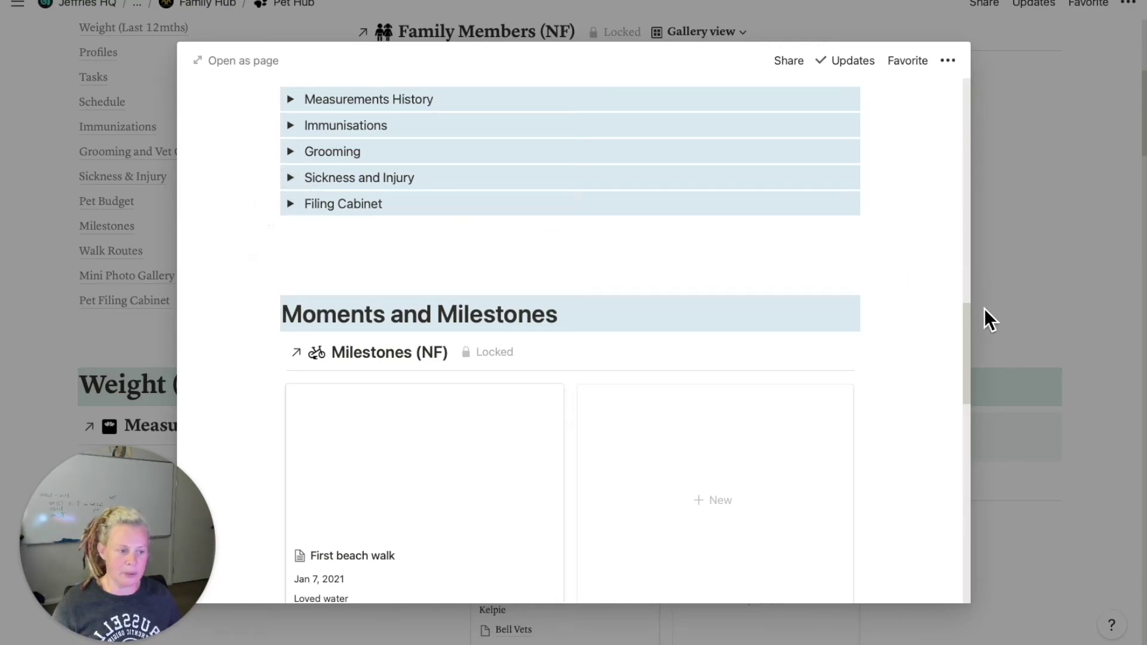
pyautogui.moveTo(970, 316); pyautogui.dragTo(977, 478)
pyautogui.click(980, 477)
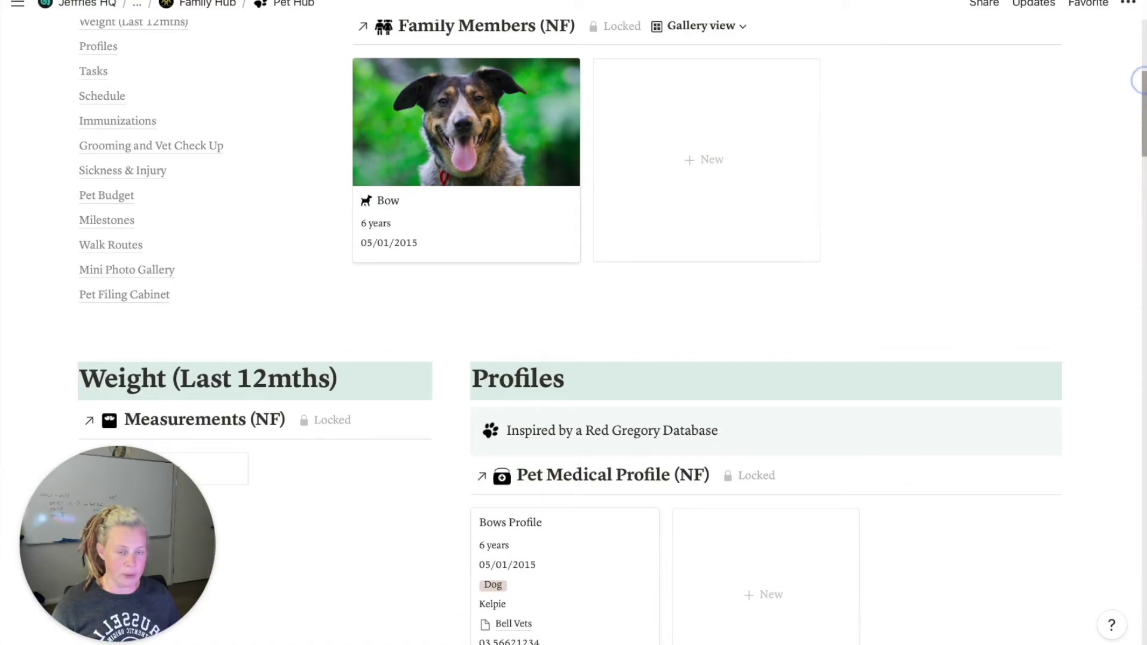
pyautogui.moveTo(1140, 81); pyautogui.dragTo(1140, 216)
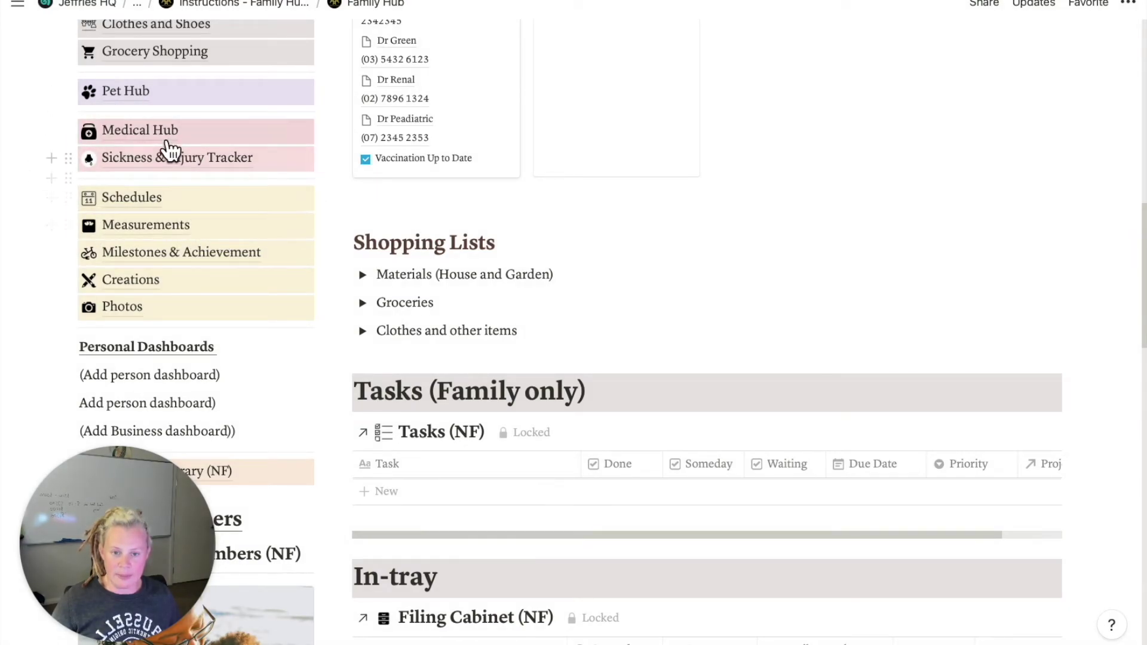
pyautogui.click(156, 142)
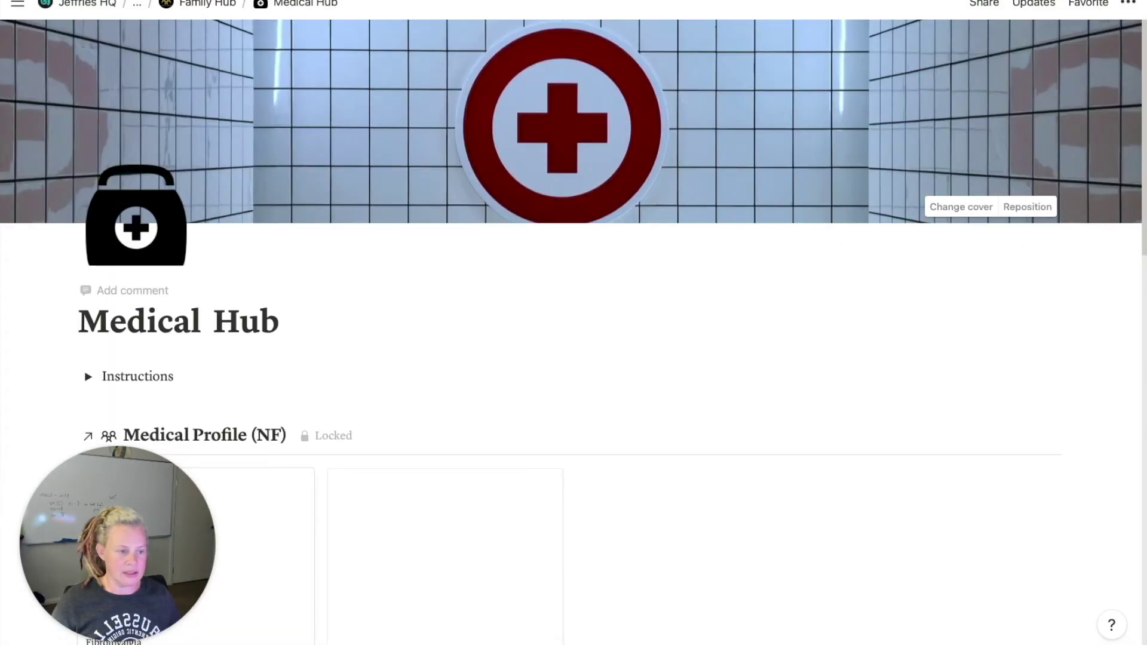
pyautogui.moveTo(1144, 90); pyautogui.dragTo(1143, 409)
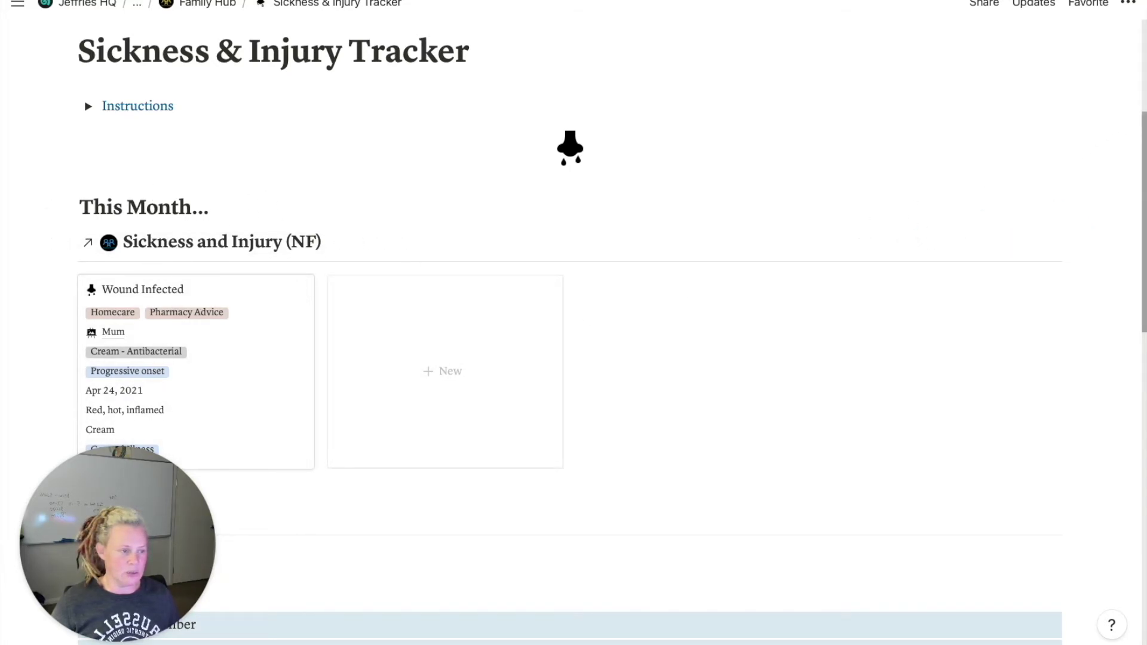
pyautogui.moveTo(1142, 122); pyautogui.dragTo(1141, 187)
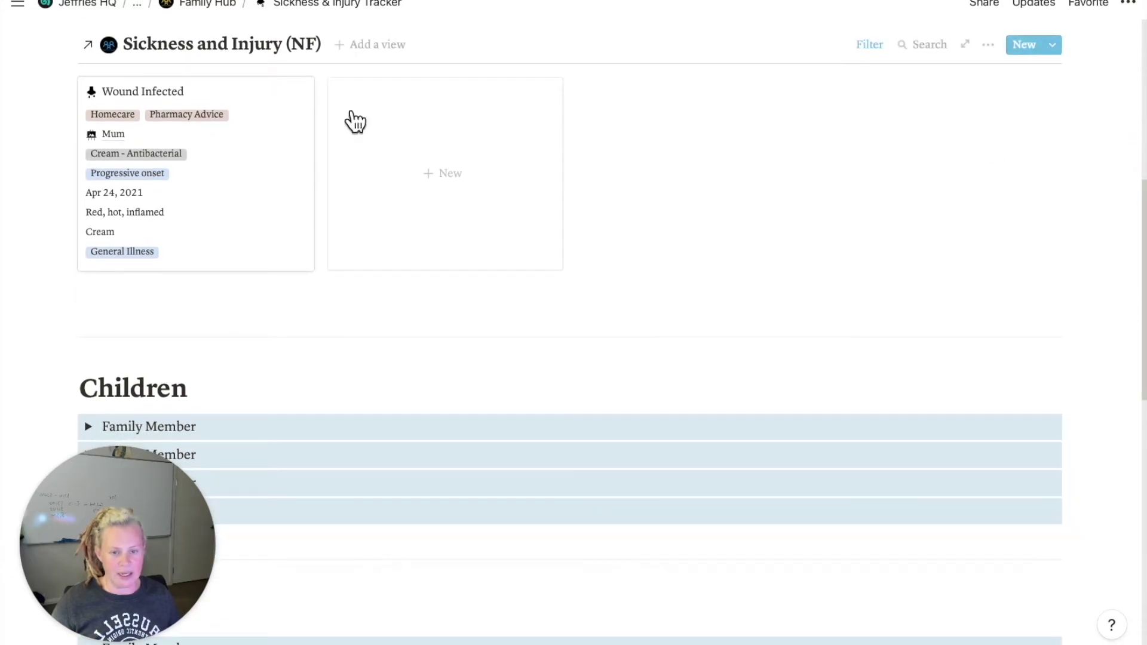
pyautogui.moveTo(196, 371)
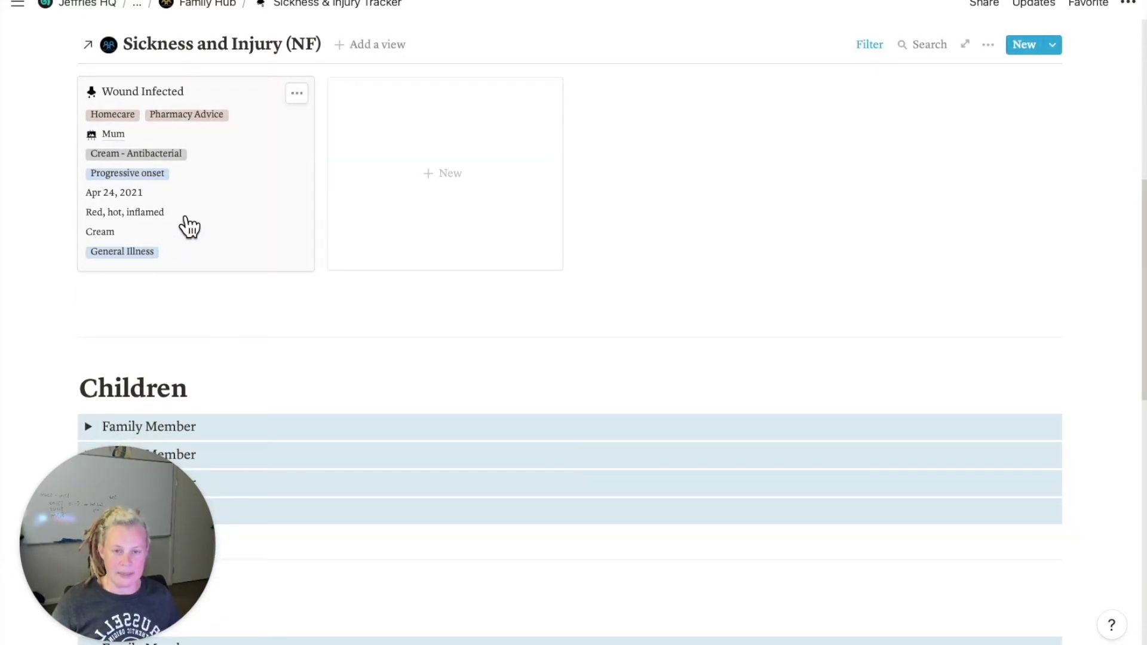
pyautogui.click(225, 210)
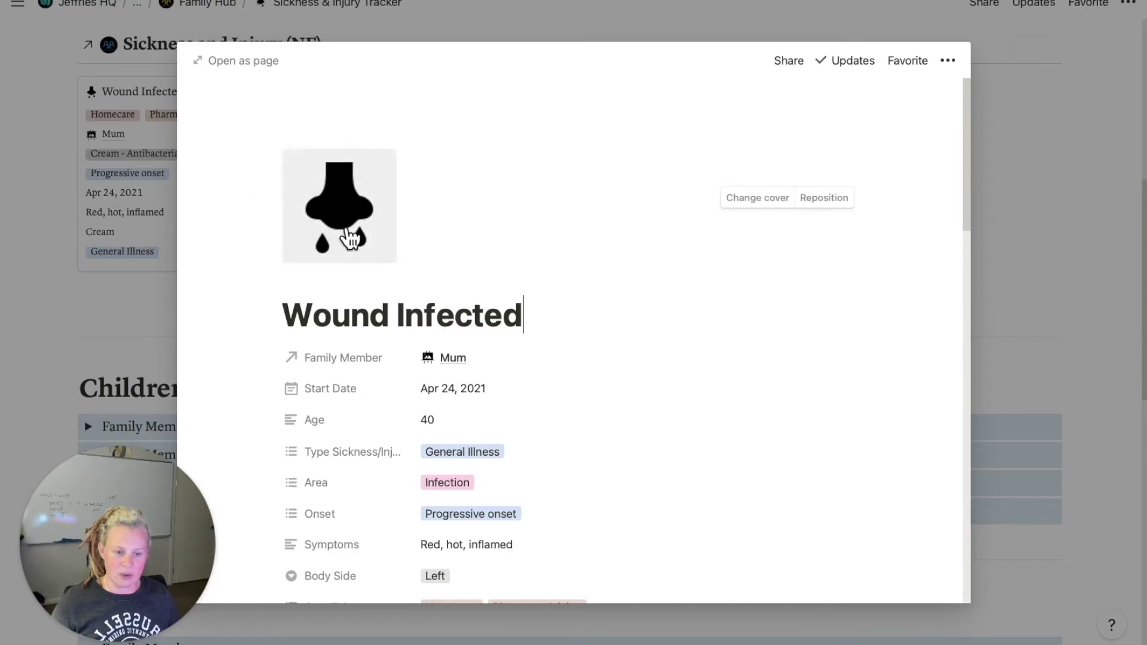
pyautogui.moveTo(978, 205); pyautogui.dragTo(972, 364)
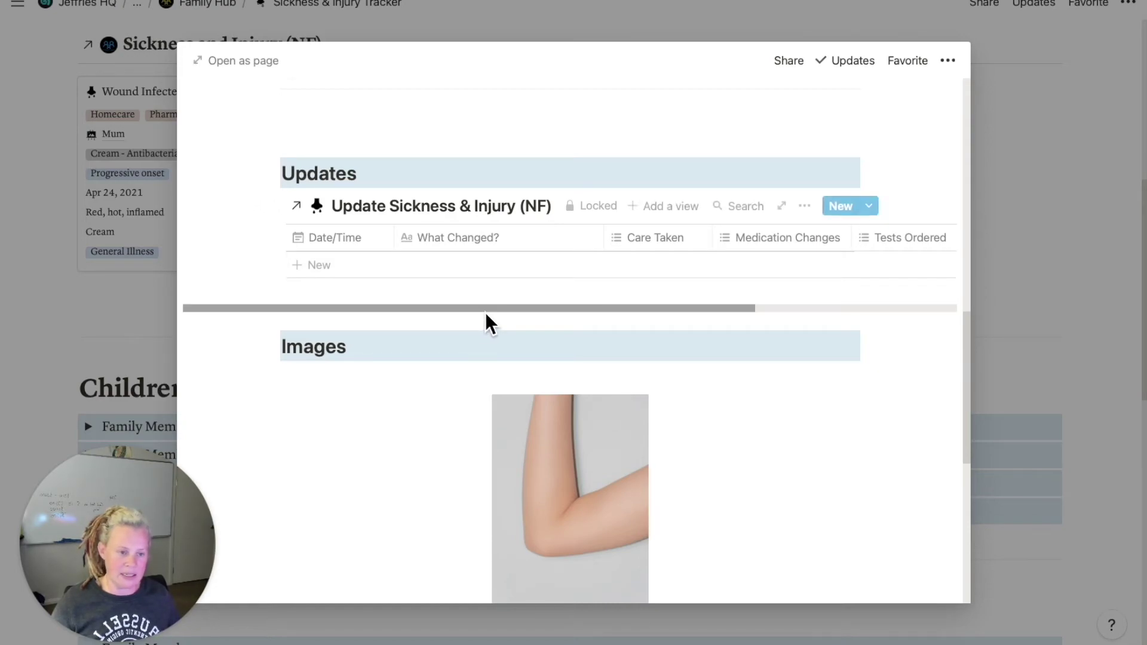
pyautogui.moveTo(498, 283)
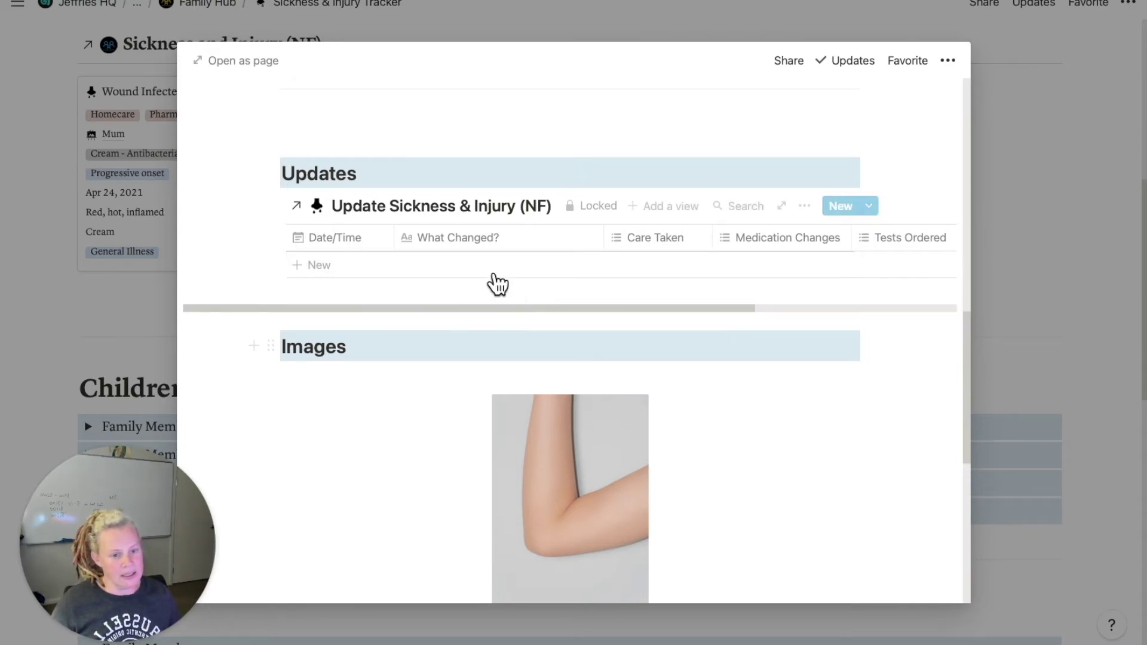
pyautogui.press('Escape')
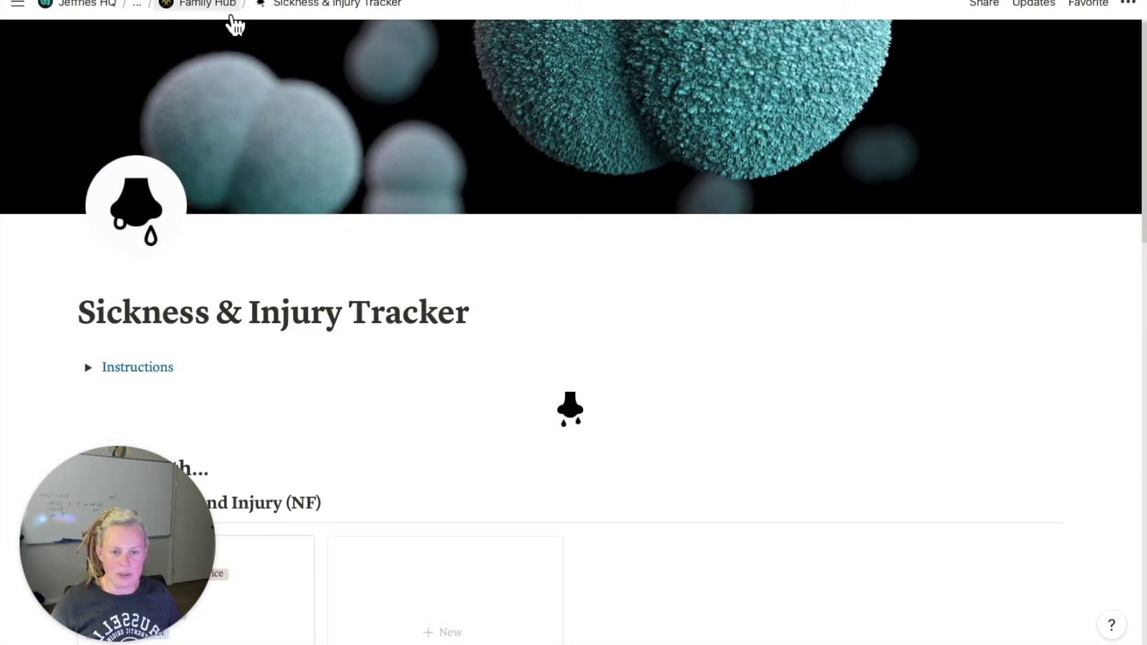
pyautogui.click(232, 16)
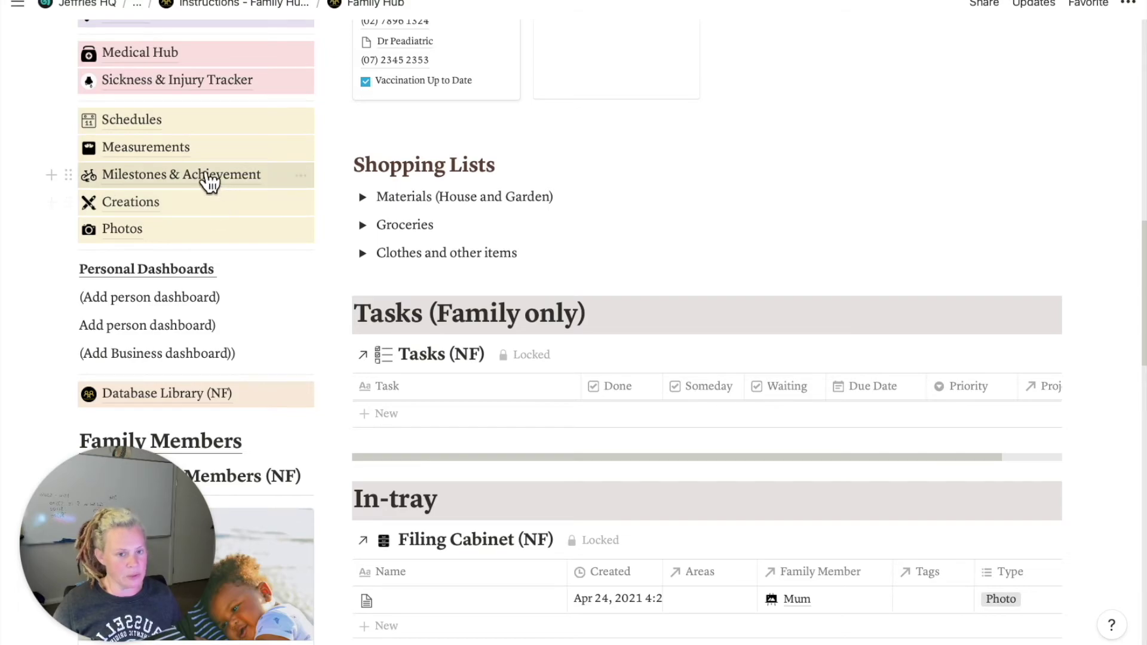
pyautogui.click(143, 120)
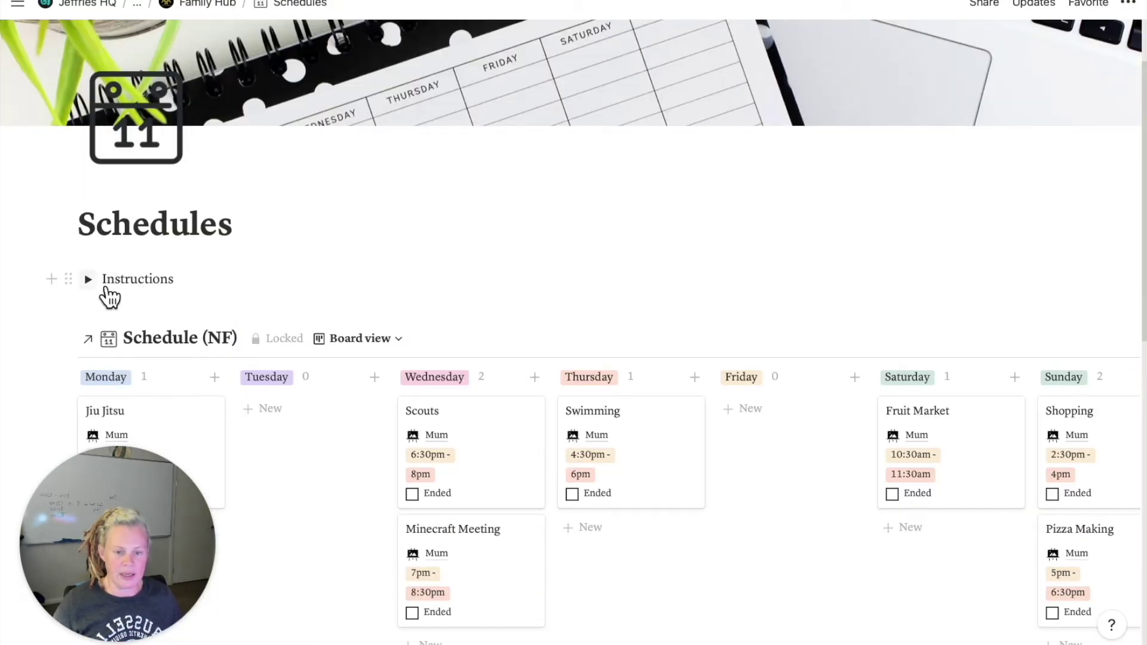
pyautogui.click(89, 280)
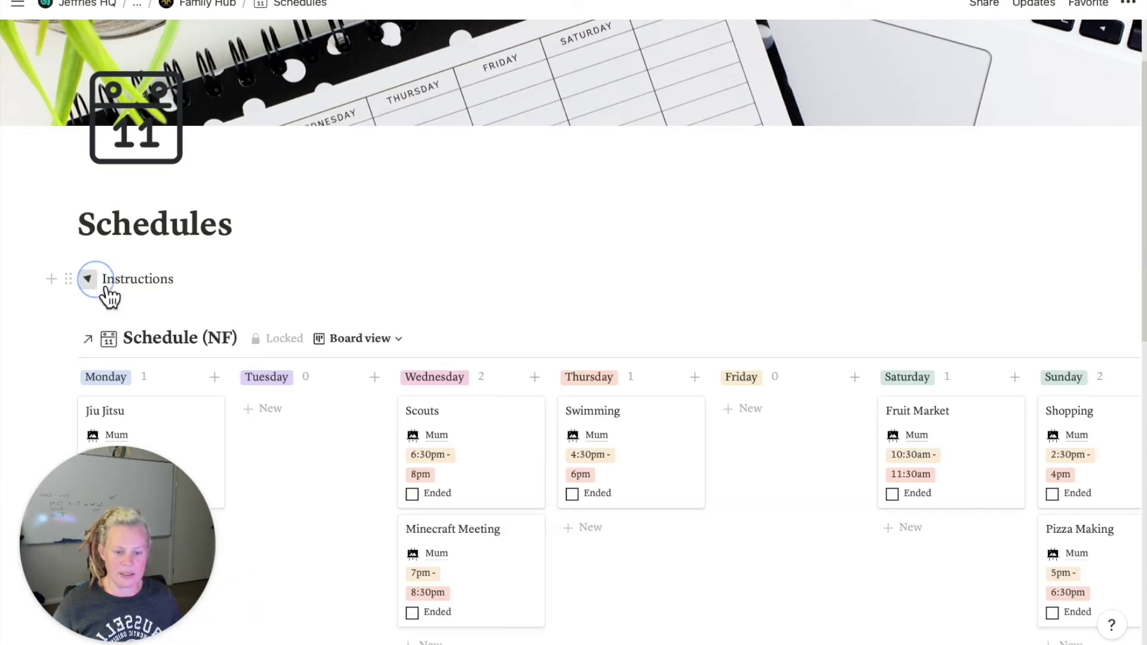
pyautogui.scroll(-2, 109, 297)
pyautogui.scroll(-2, 109, 297)
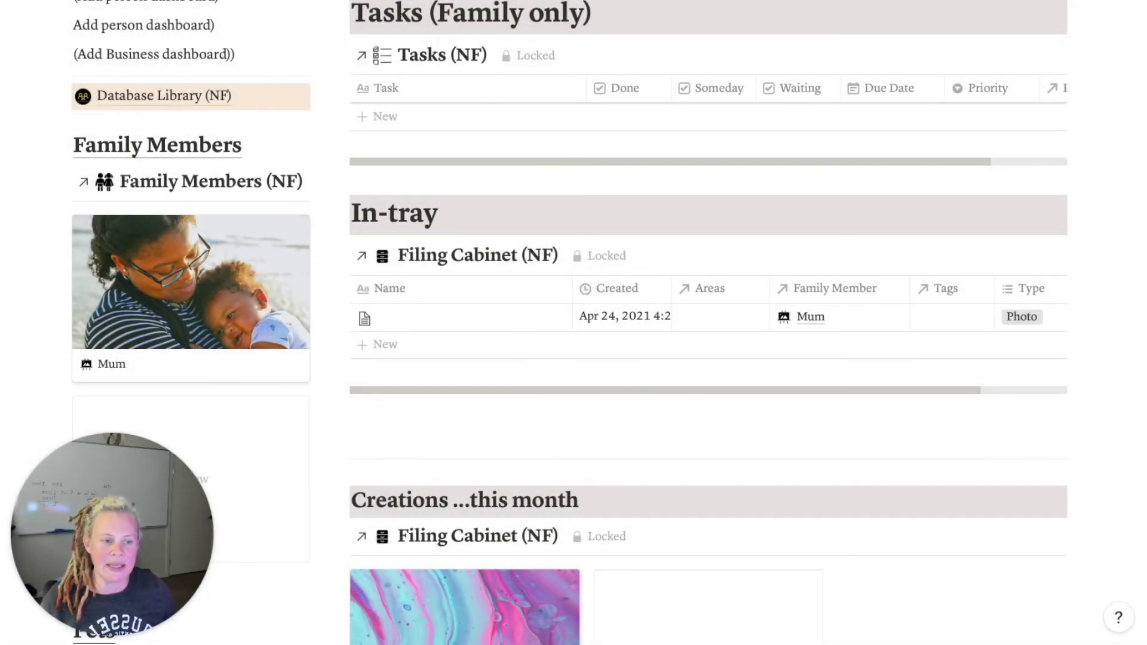
pyautogui.scroll(-2, 206, 220)
pyautogui.click(206, 221)
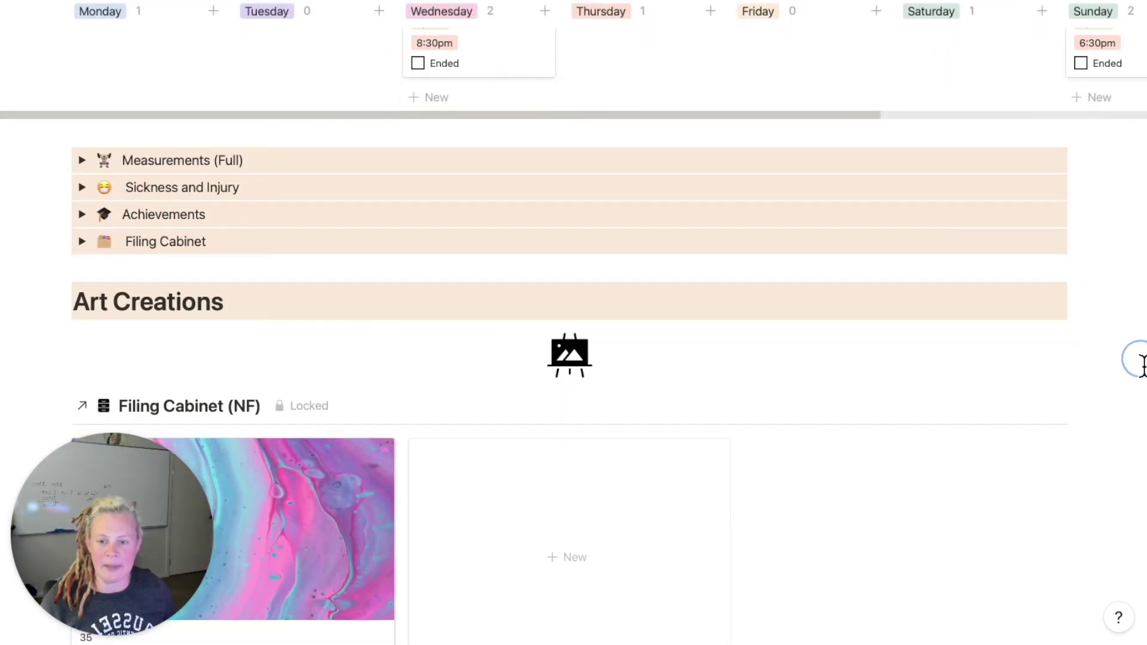
pyautogui.click(90, 174)
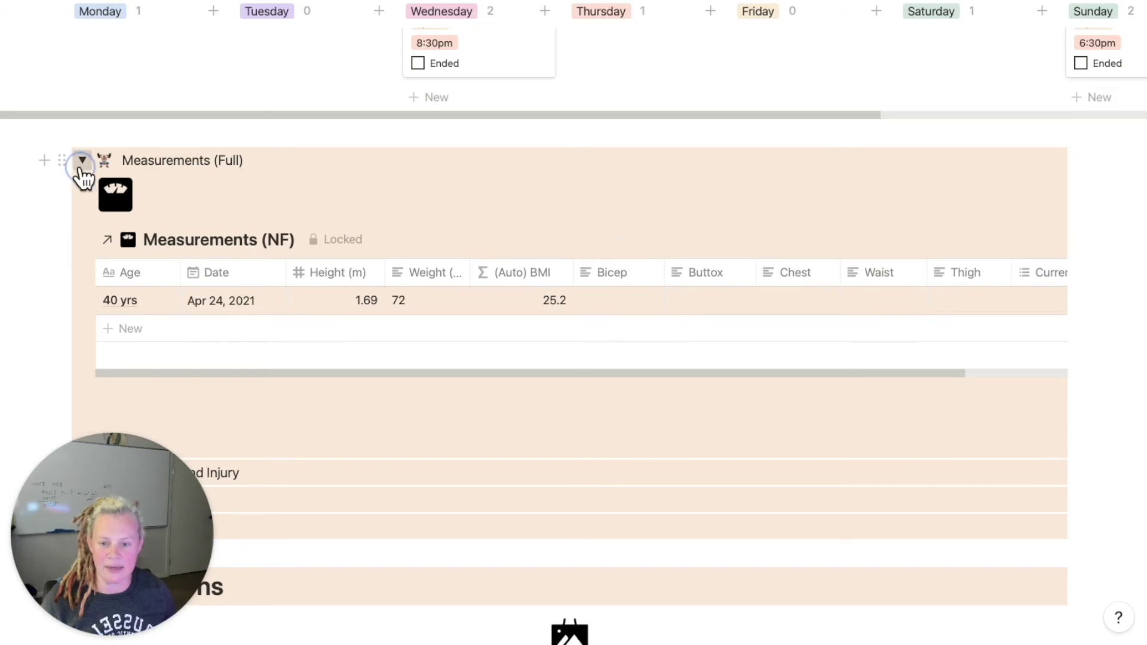
pyautogui.click(81, 169)
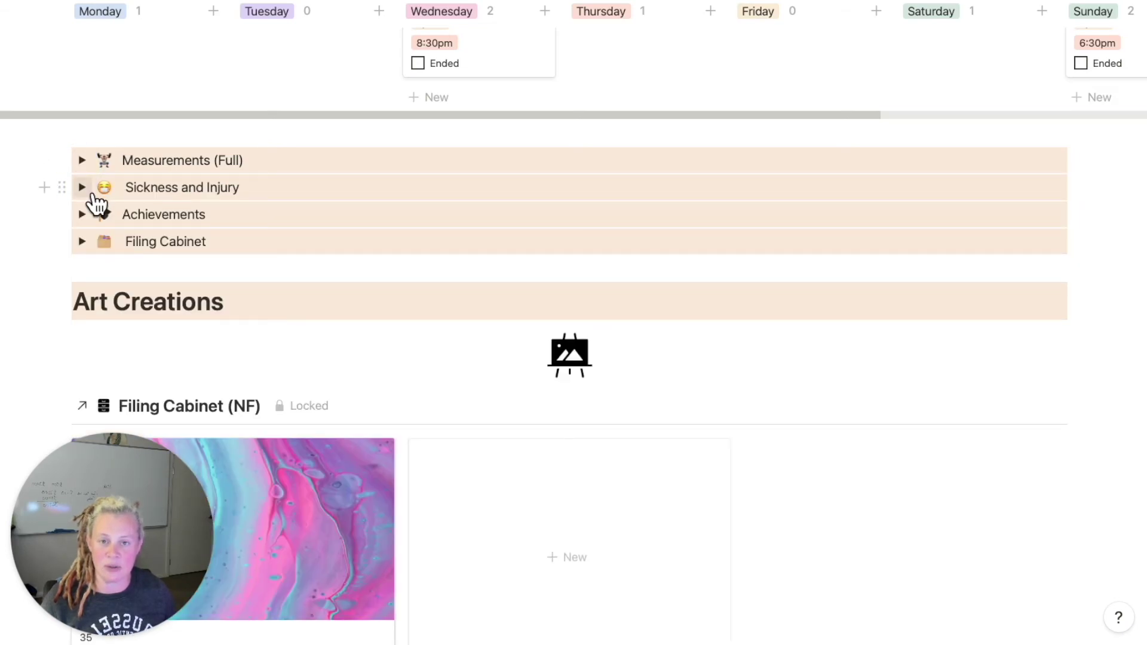
pyautogui.click(83, 187)
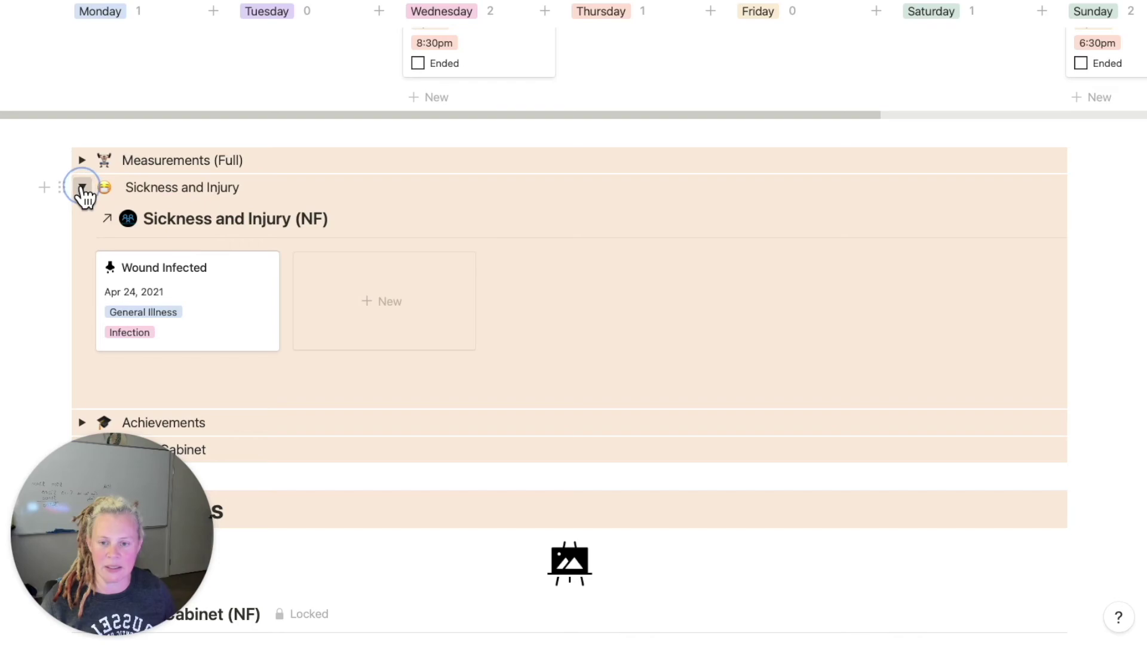
pyautogui.click(82, 187)
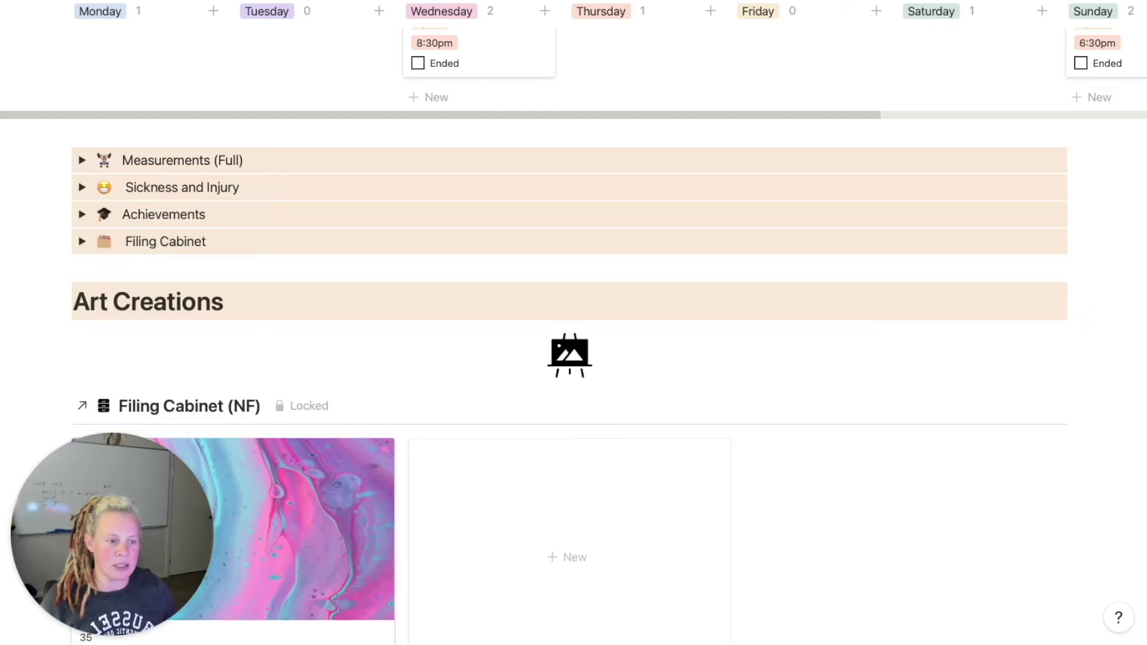
pyautogui.scroll(-1, 574, 322)
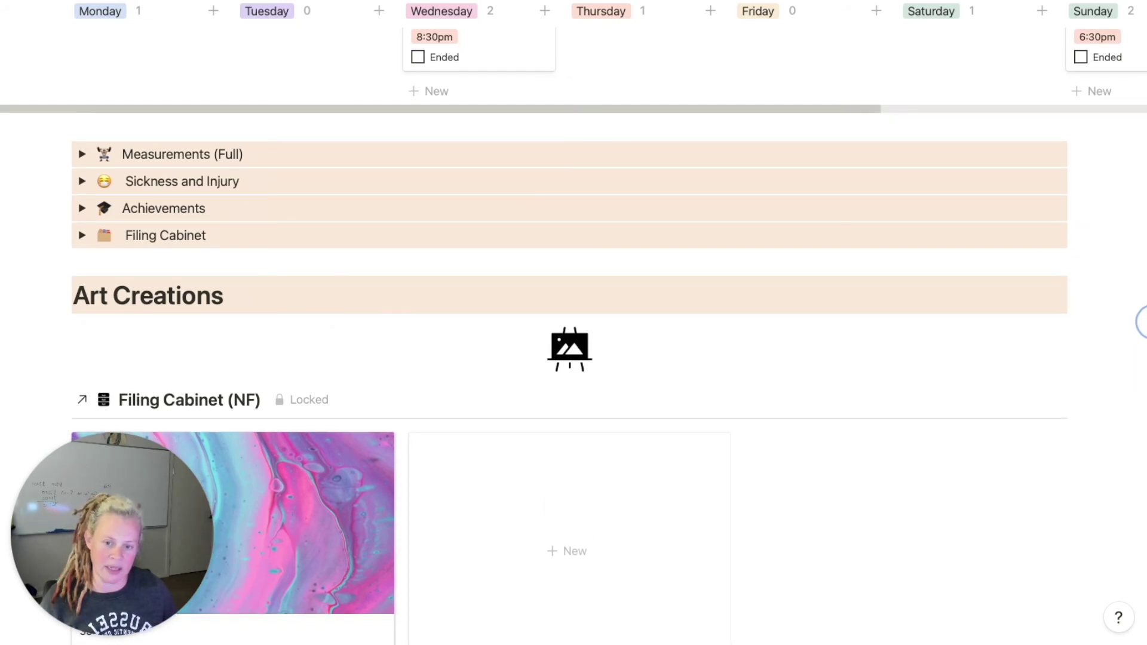
pyautogui.scroll(-5, 574, 322)
pyautogui.scroll(-1, 574, 323)
pyautogui.scroll(-1, 573, 323)
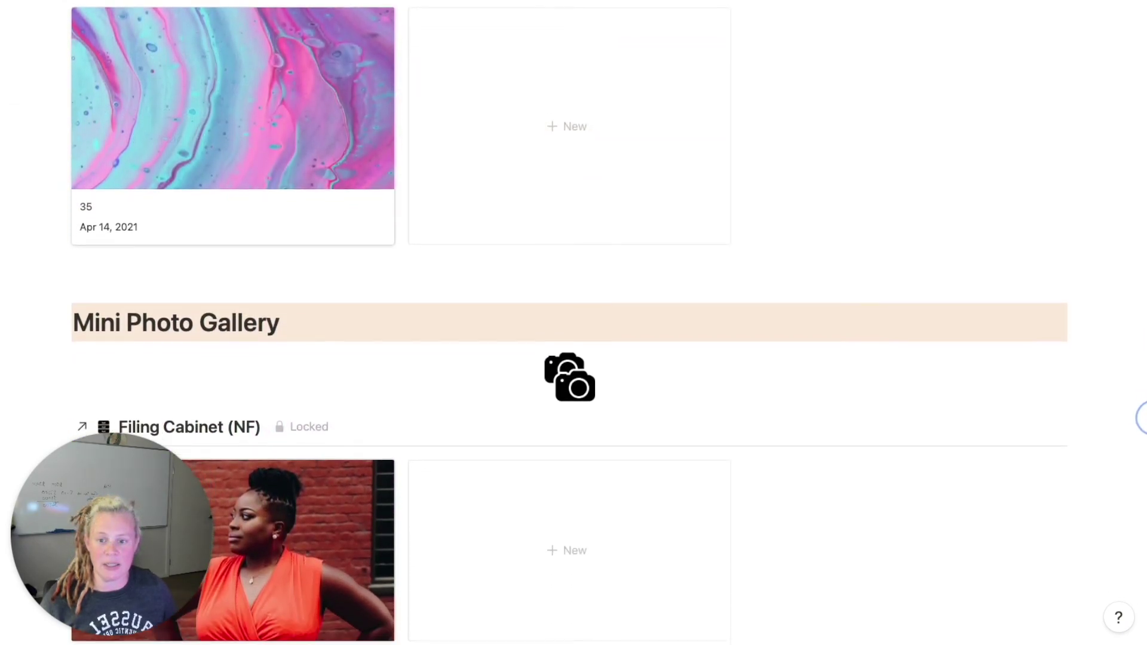
pyautogui.scroll(-3, 574, 323)
pyautogui.scroll(-2, 573, 322)
pyautogui.scroll(-1, 574, 322)
pyautogui.scroll(-1, 574, 323)
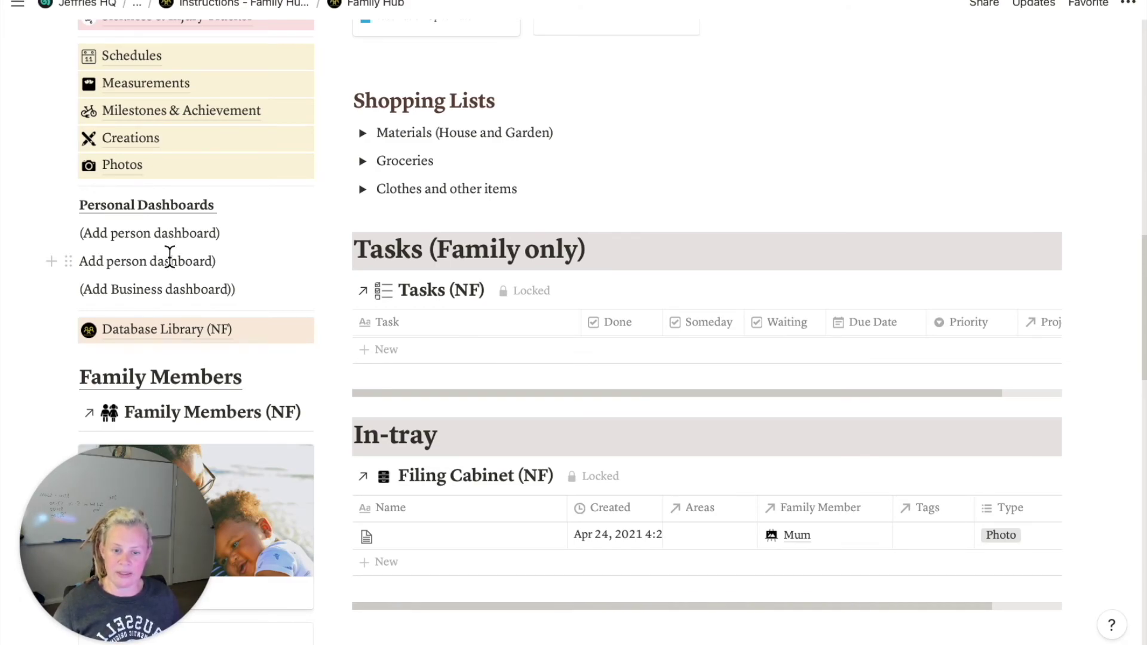
pyautogui.scroll(-1, 170, 257)
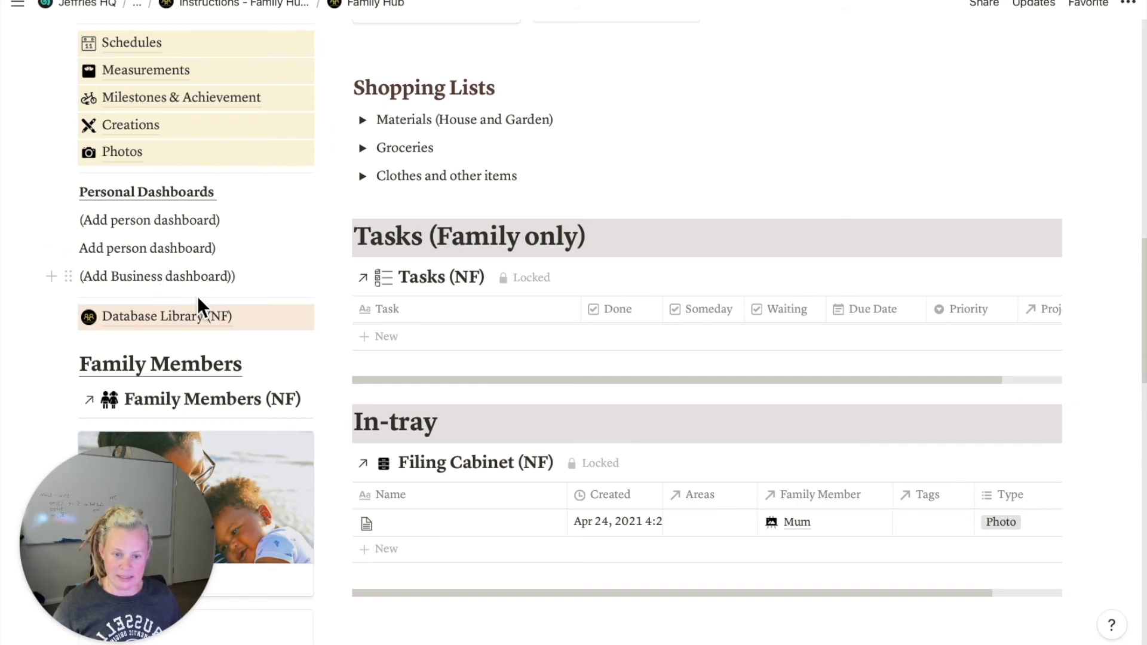
pyautogui.moveTo(166, 329)
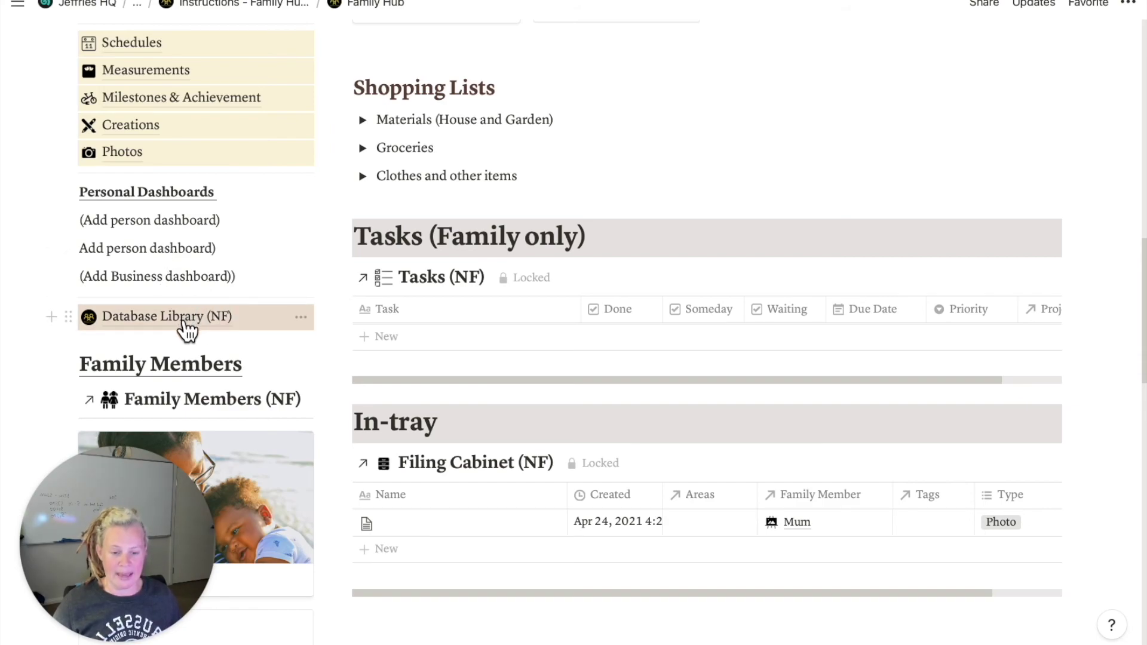
pyautogui.click(149, 329)
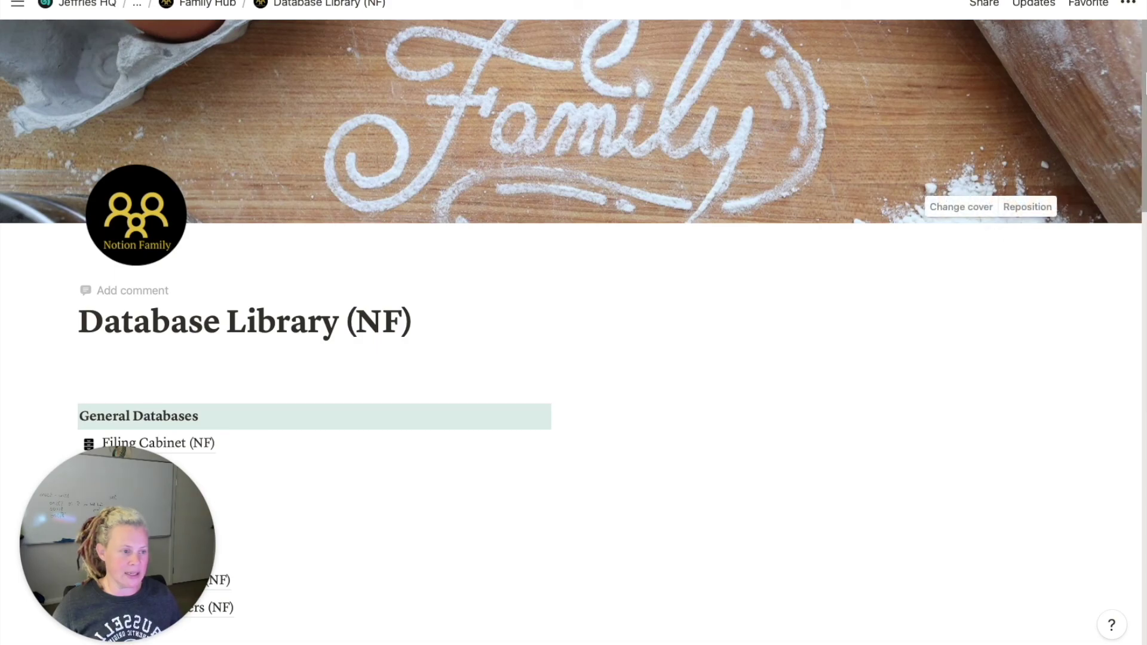
pyautogui.moveTo(1139, 69); pyautogui.dragTo(1138, 230)
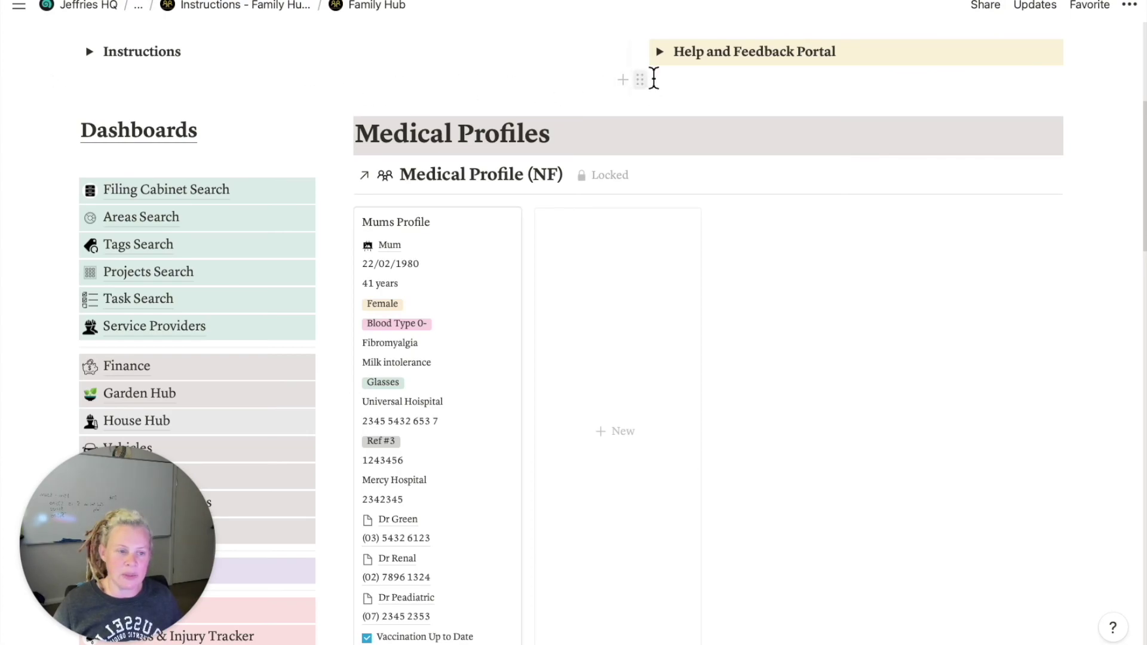
pyautogui.click(660, 52)
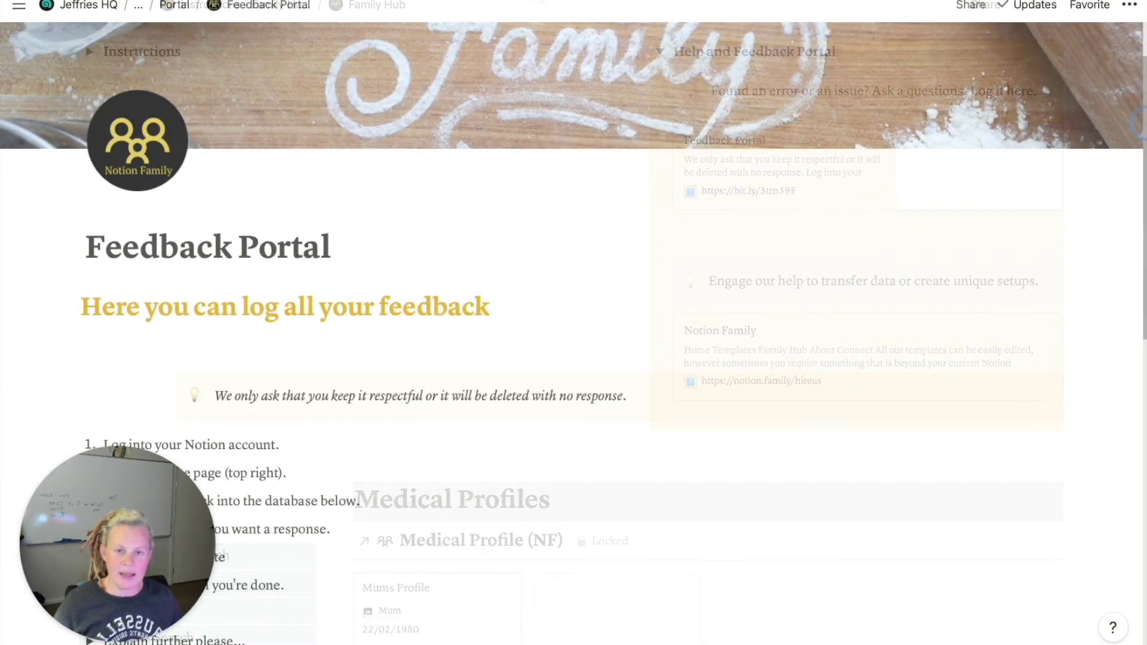